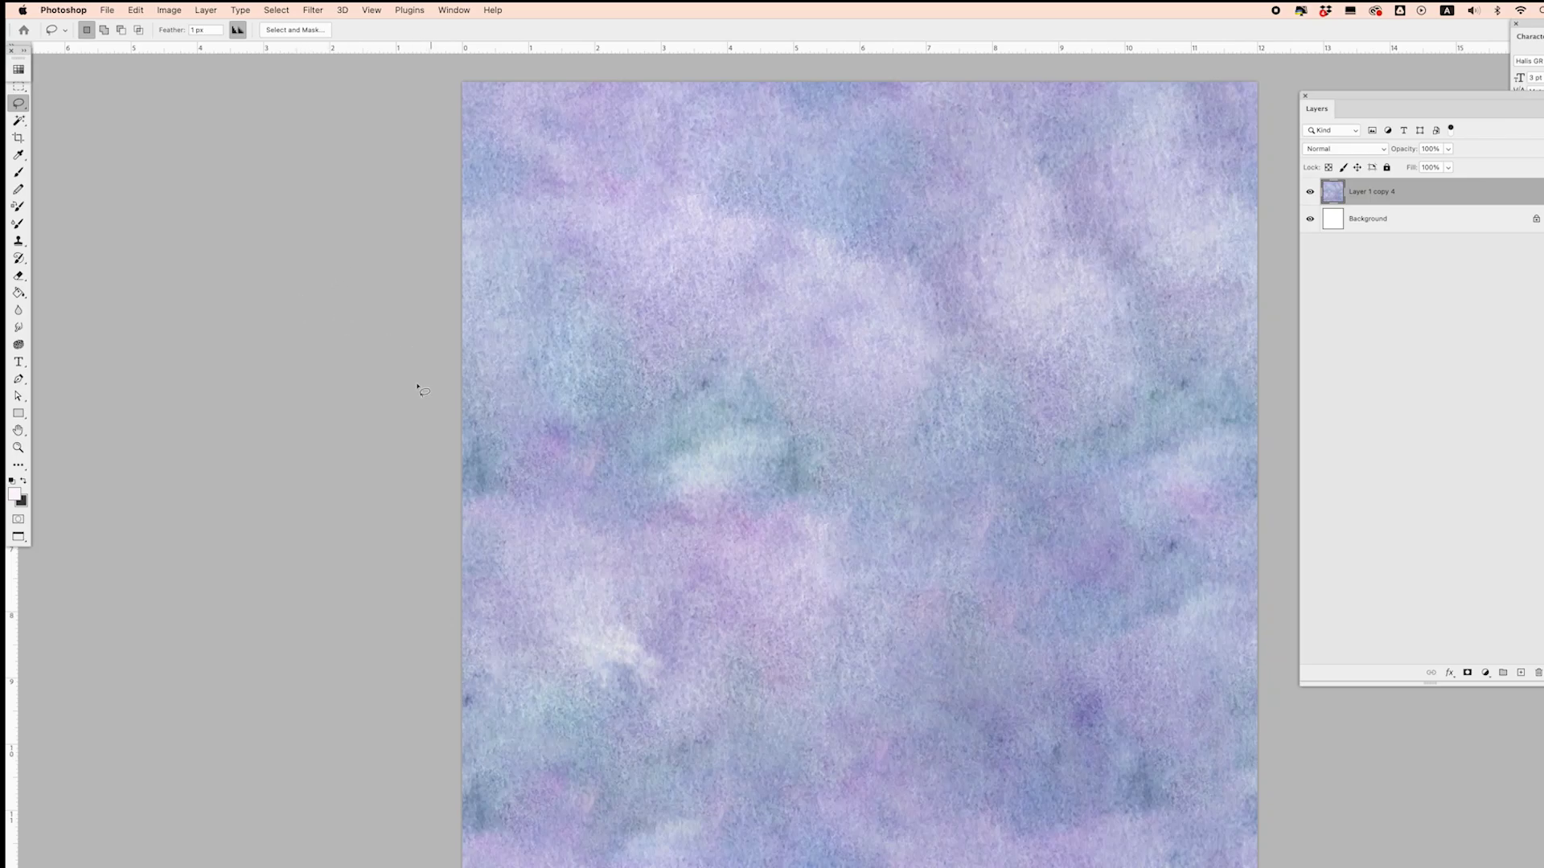
Step: Set up a new document at 12 × 12 inches, 300 ppi, in RGB Color
scroll(724, 411, "right", 5)
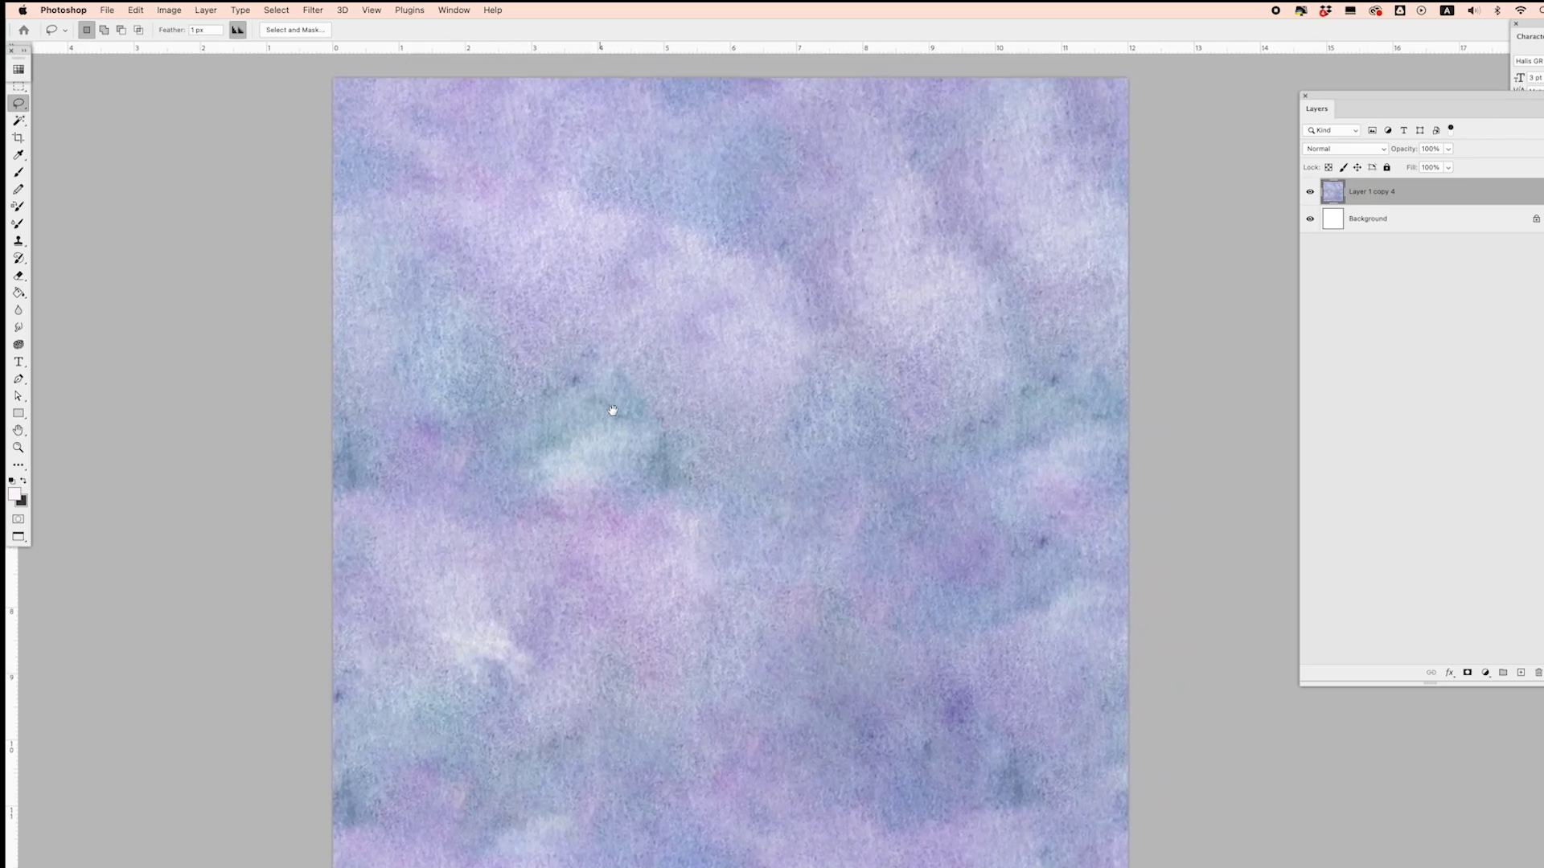
scroll(614, 410, "left", 3)
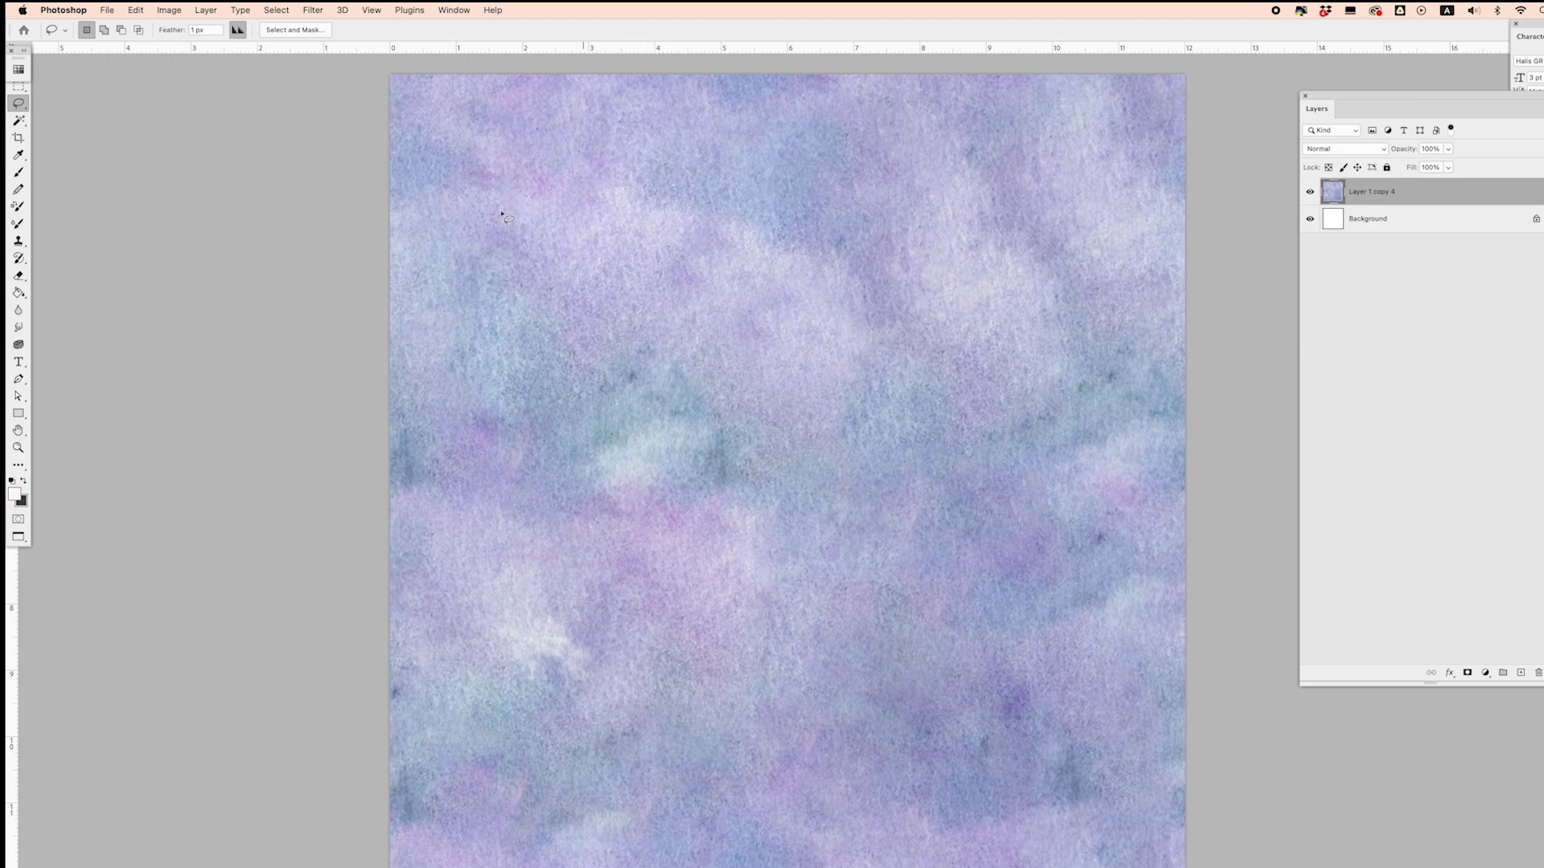
left_click(108, 10)
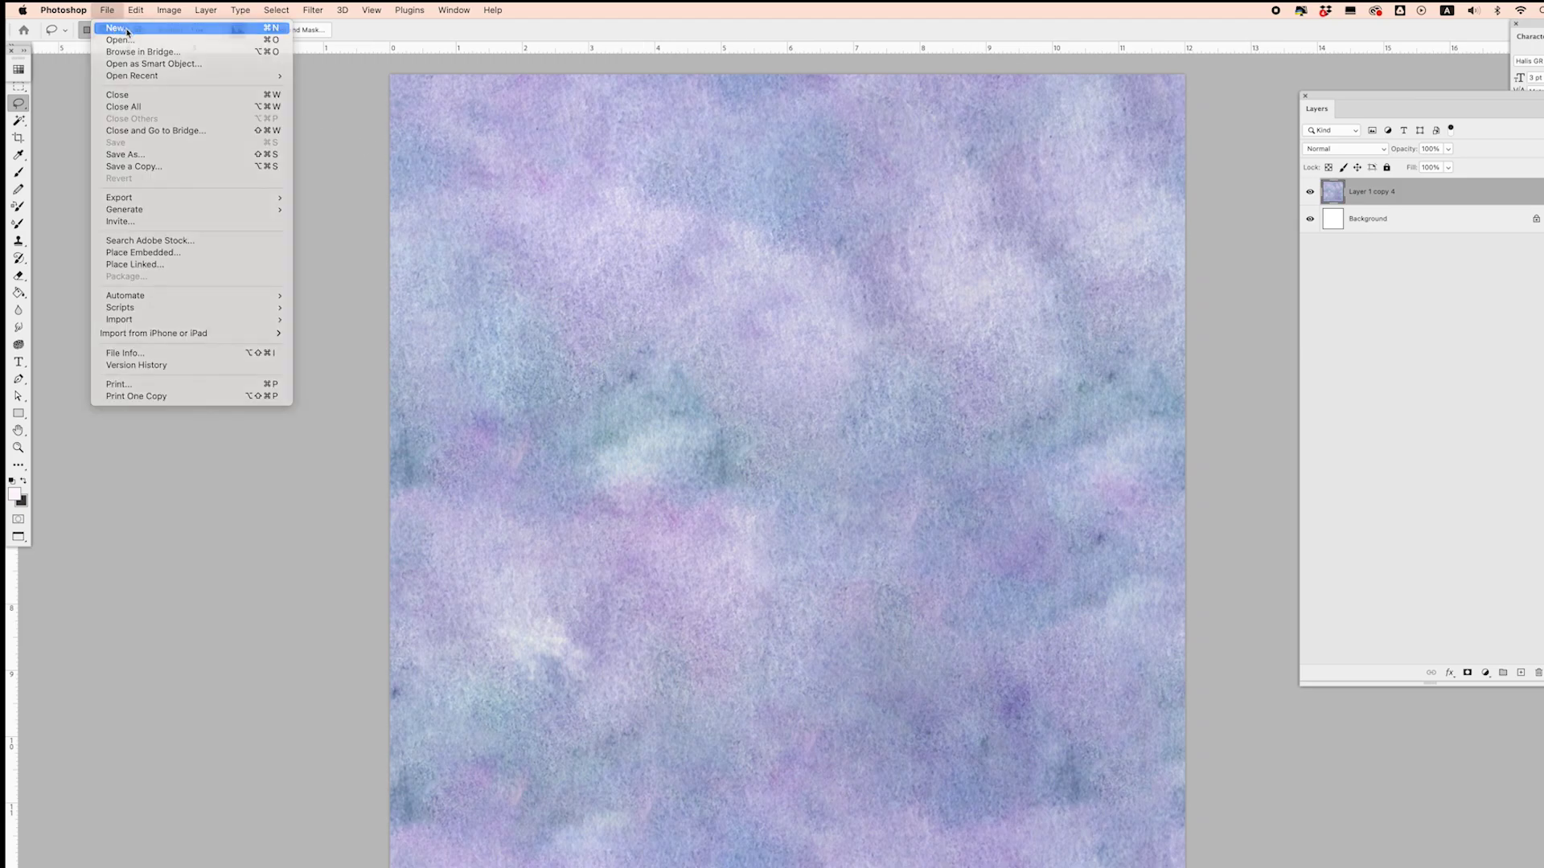
left_click(113, 30)
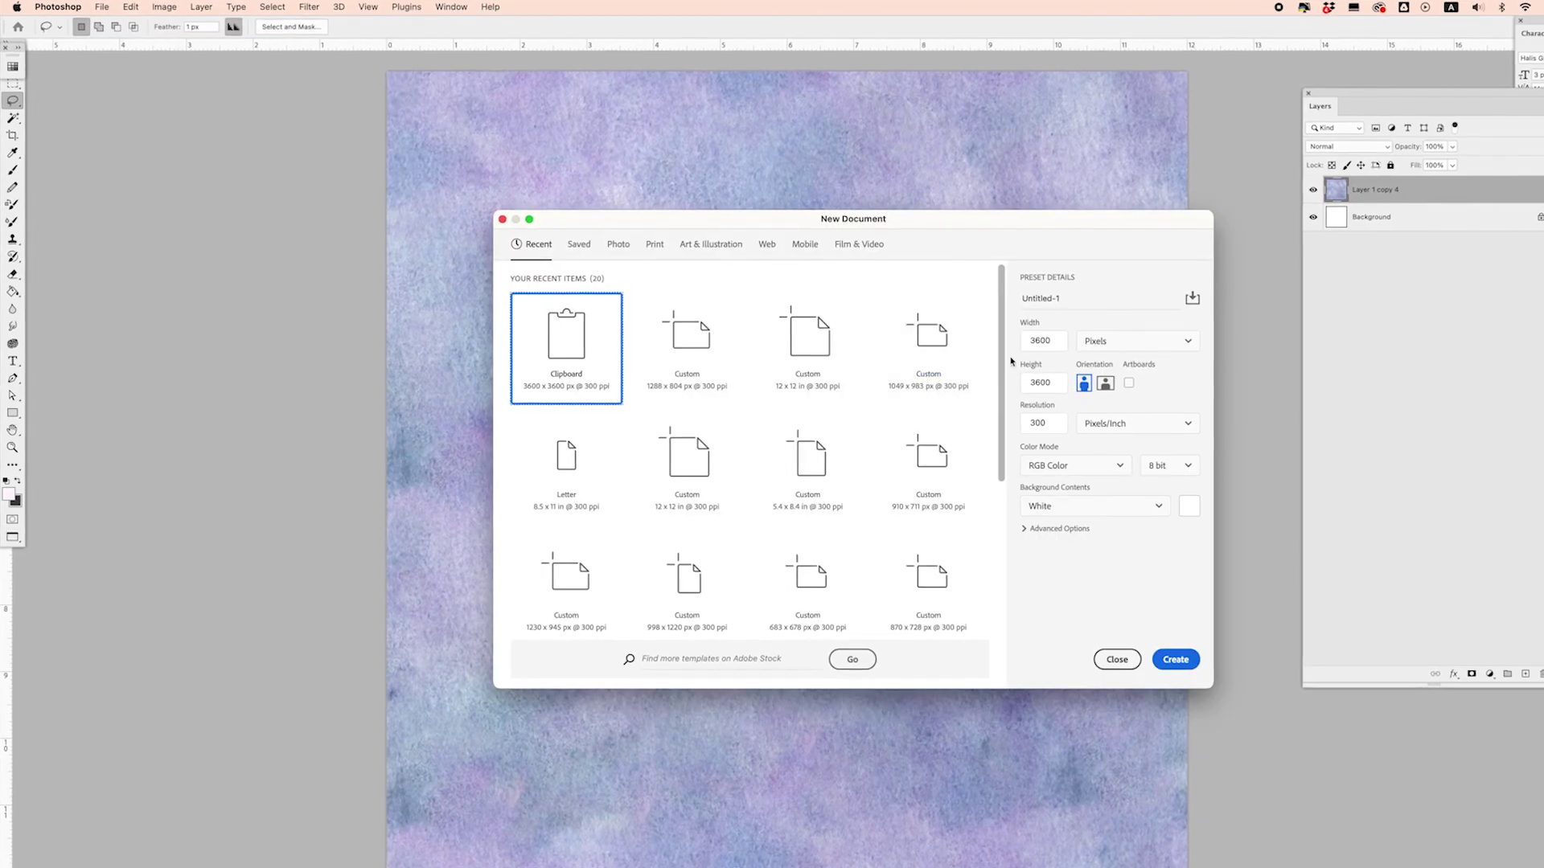
left_click(1138, 340)
left_click(1101, 378)
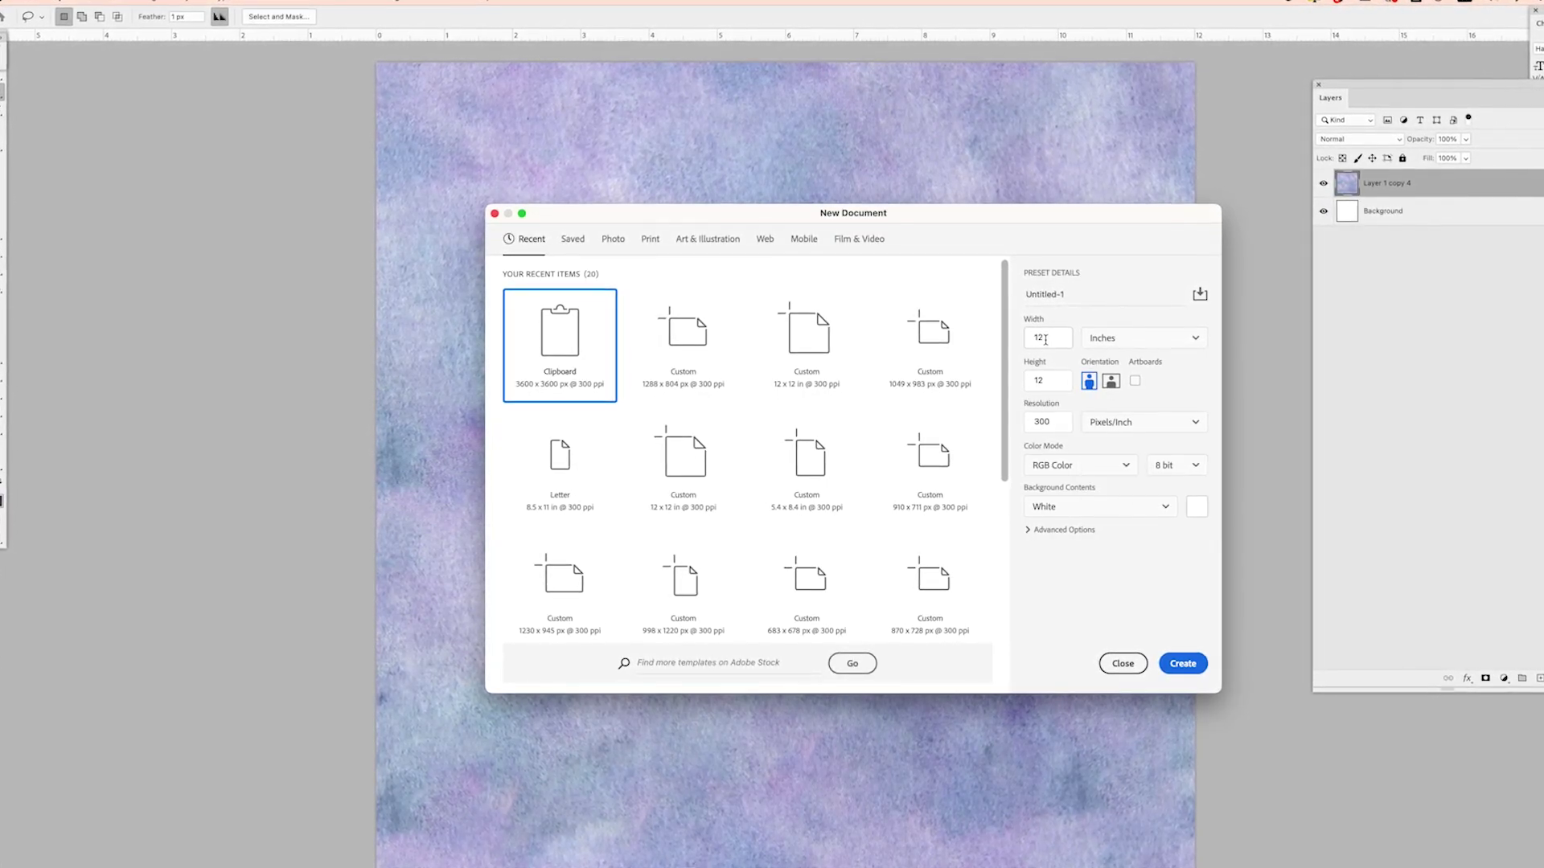
double_click(1026, 386)
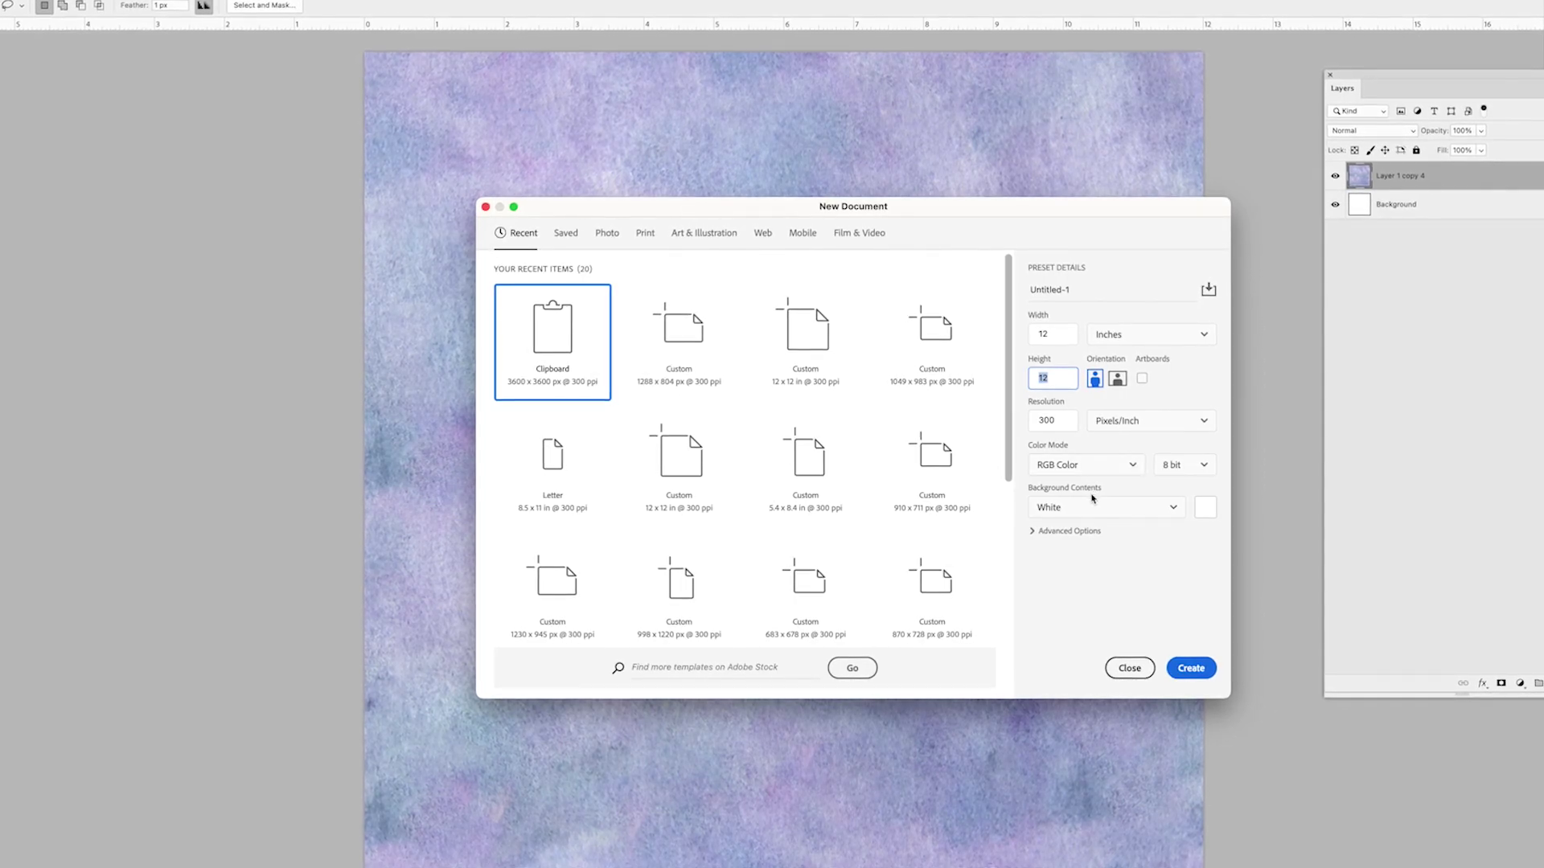
left_click(1086, 465)
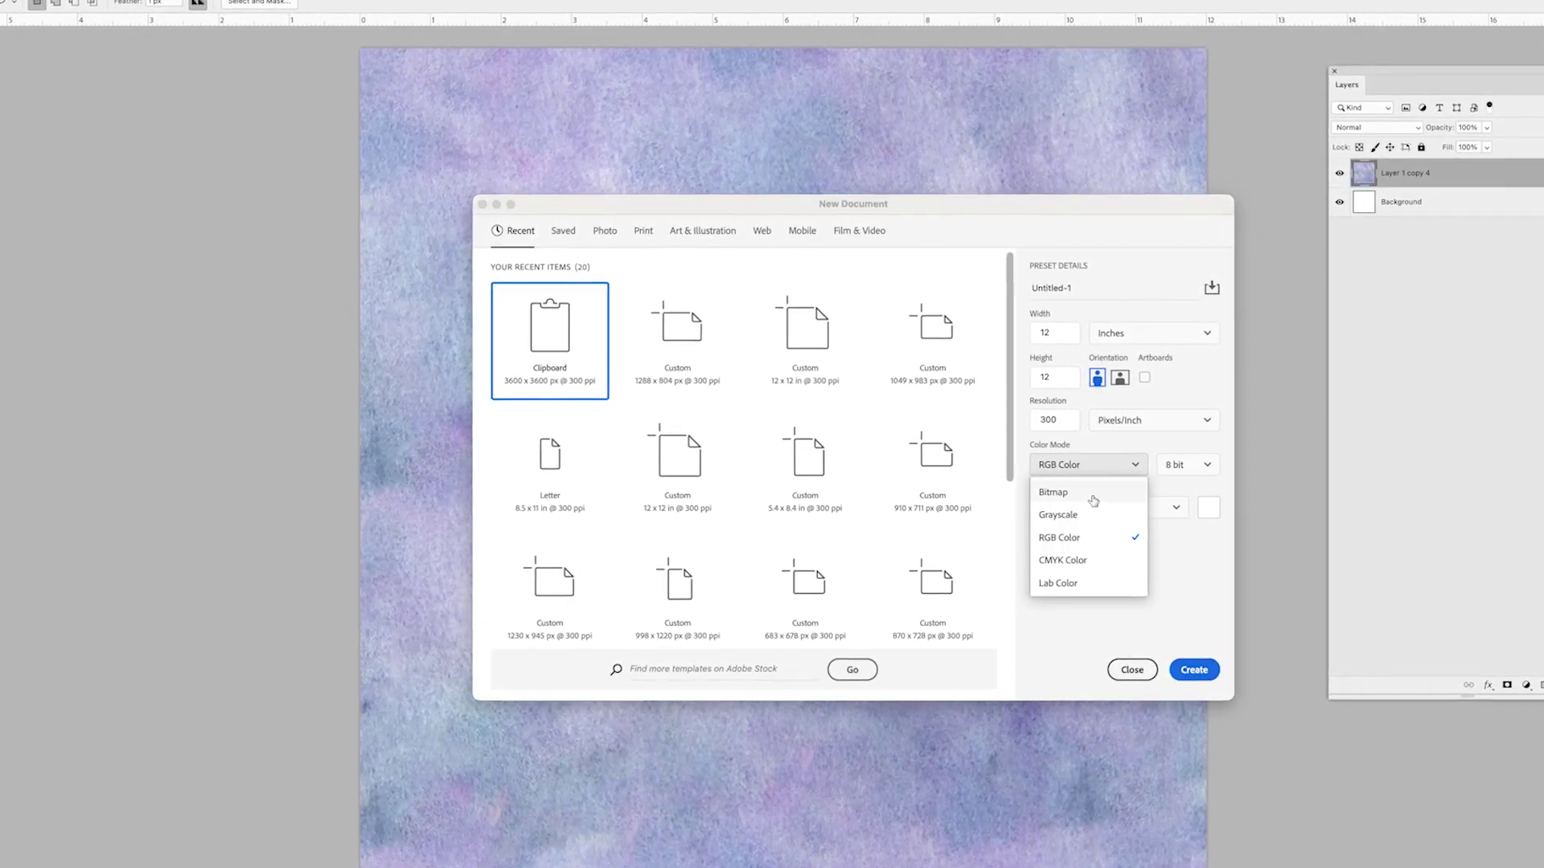
left_click(1110, 539)
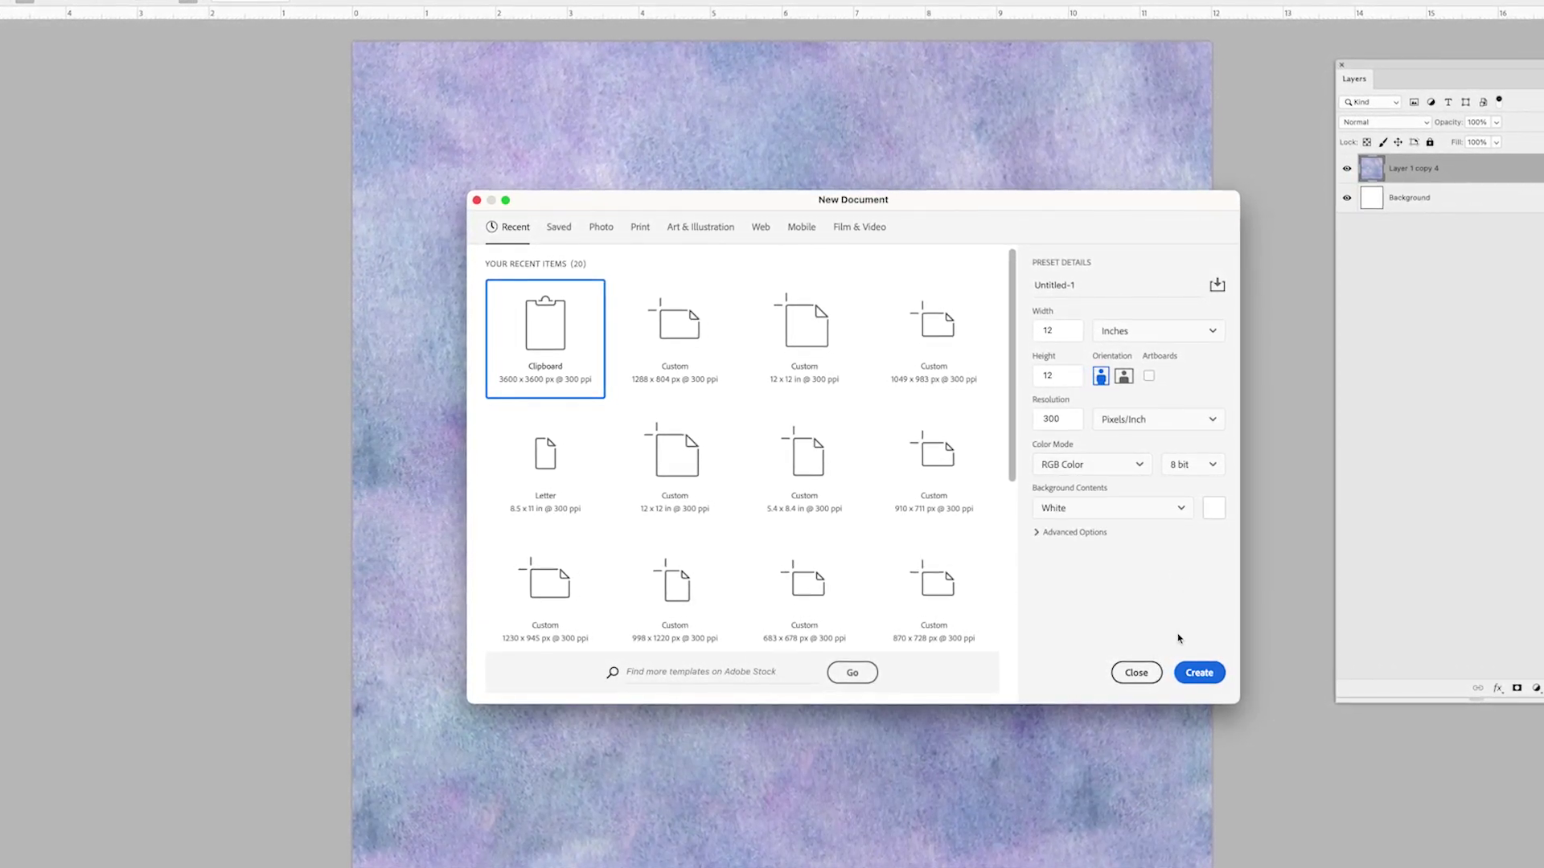
Step: Create the blank document and place the watercolor scan as an embedded layer
left_click(1202, 674)
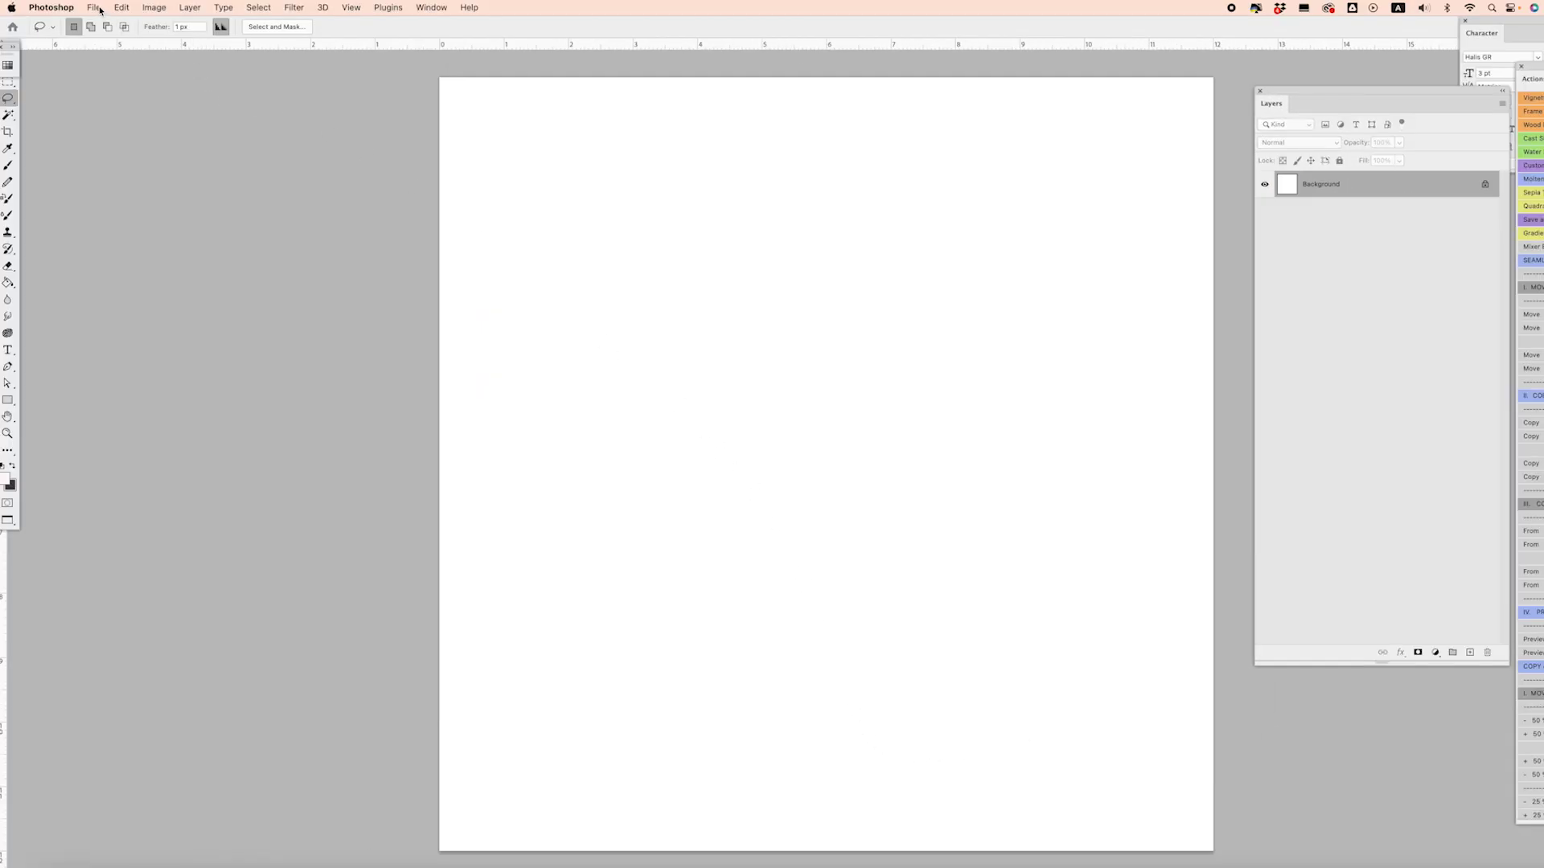
left_click(94, 8)
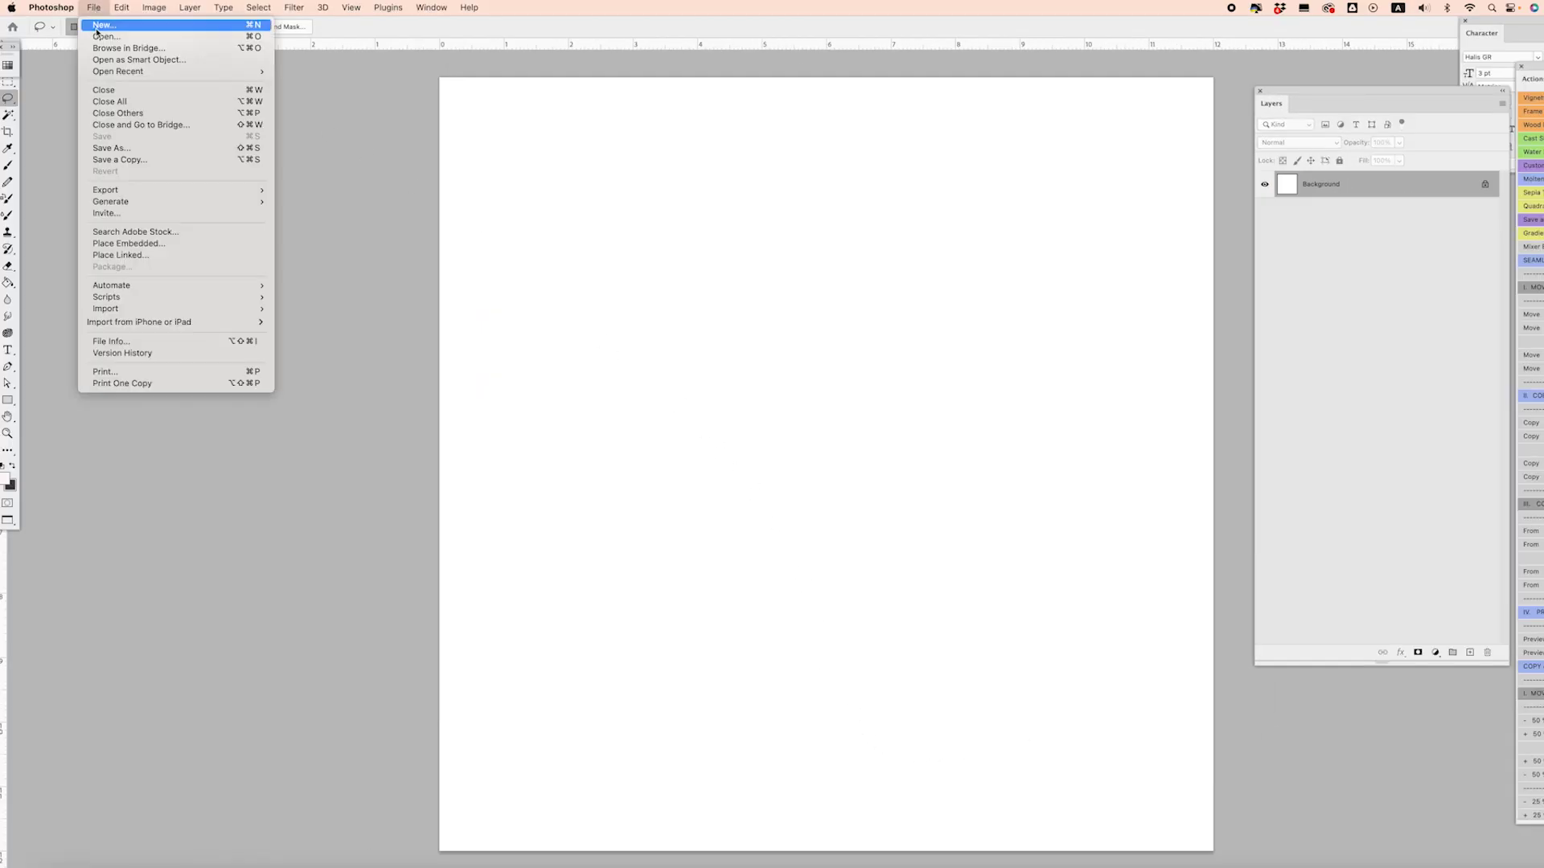
left_click(125, 243)
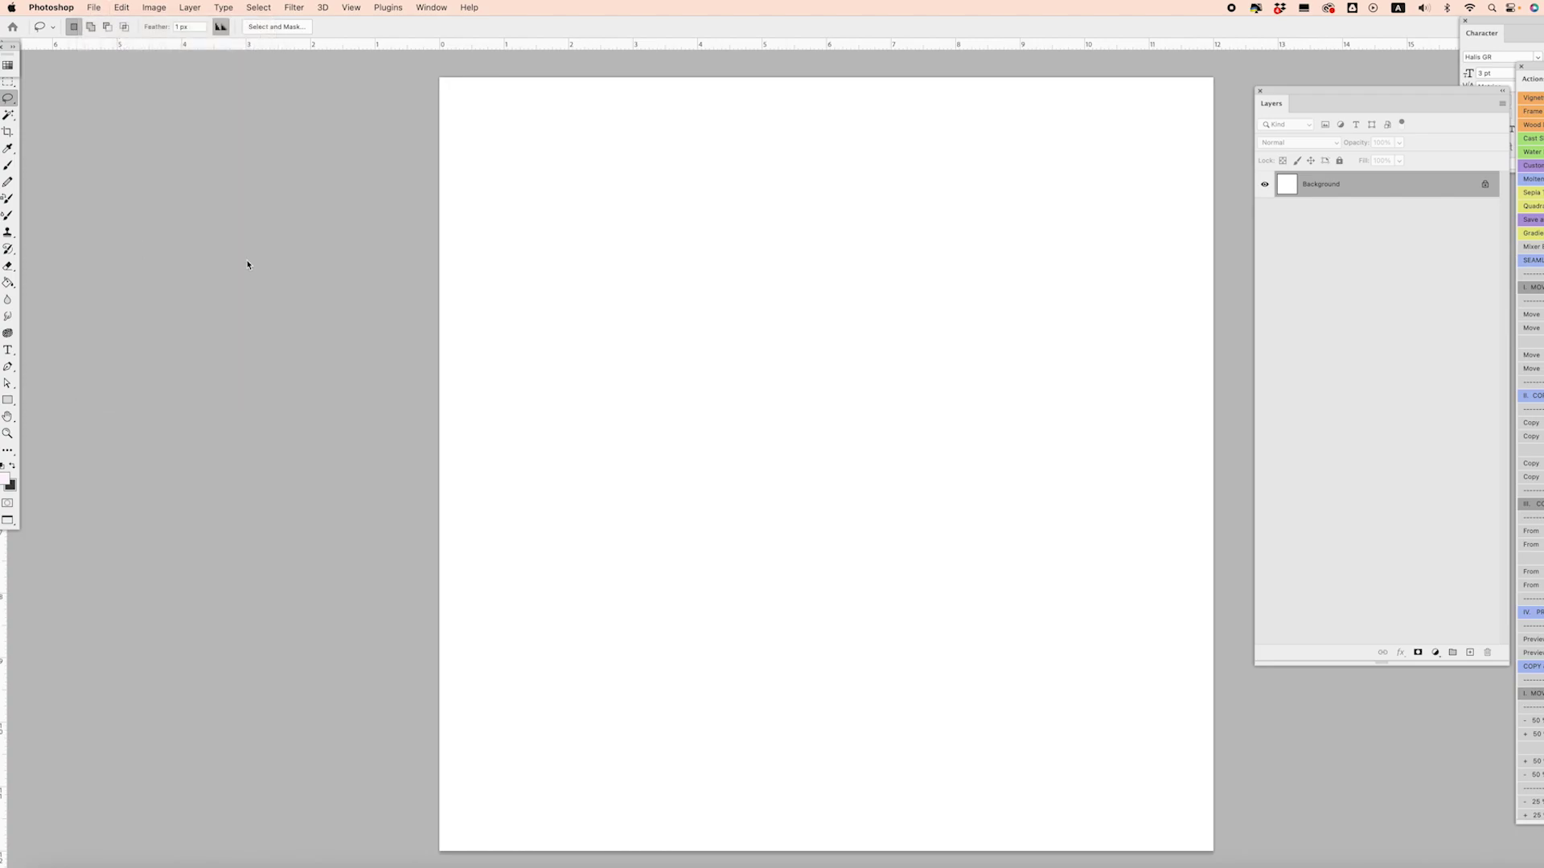
left_click(1160, 572)
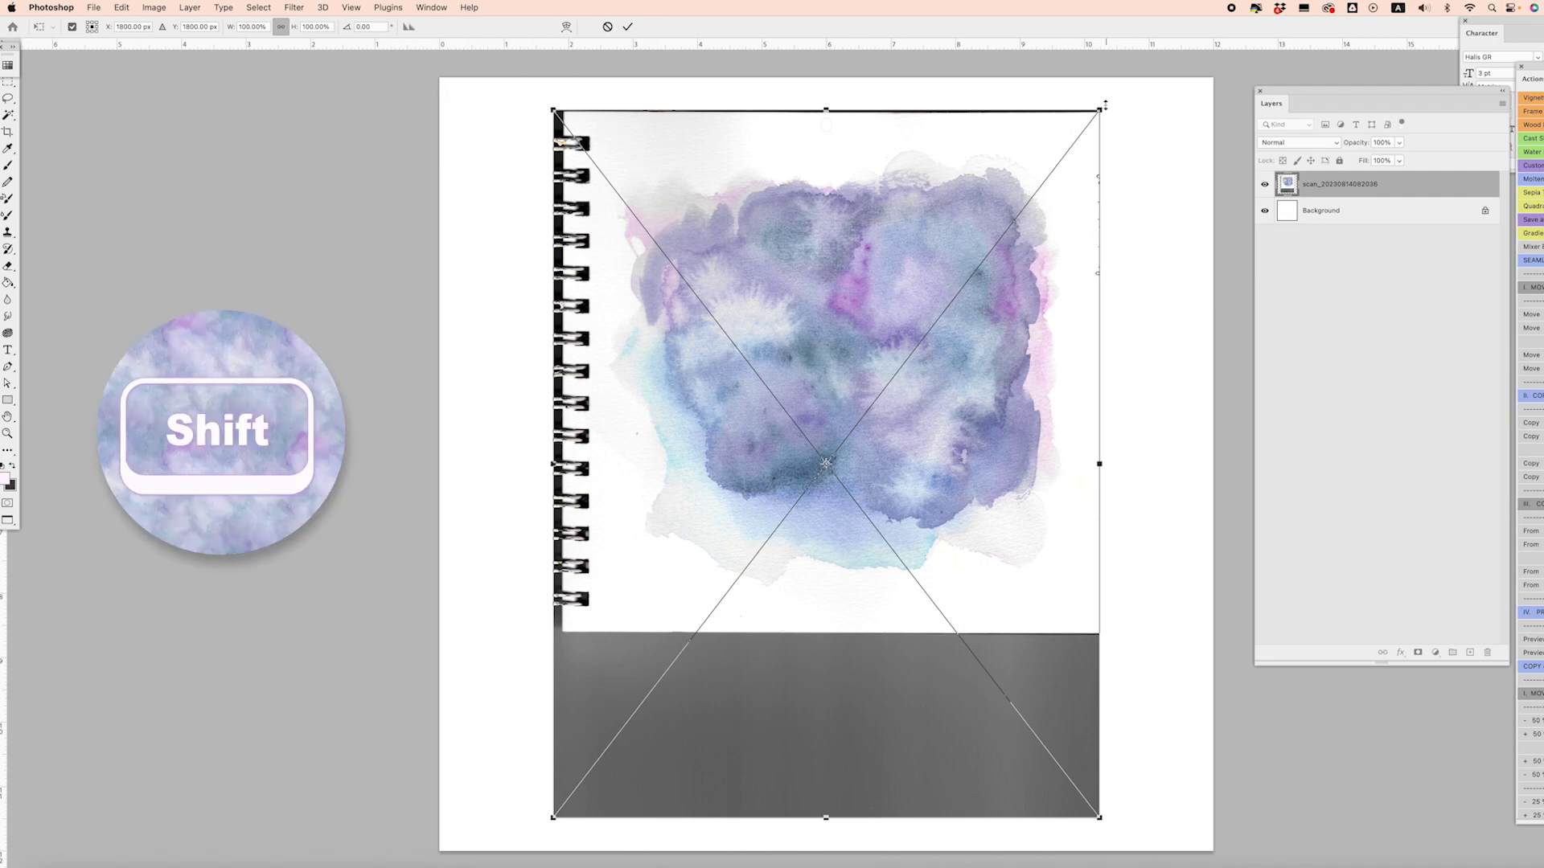
Step: Rotate the scan 90° and enlarge it to about 294% so it covers the canvas
left_click_drag(1107, 102, 1161, 733)
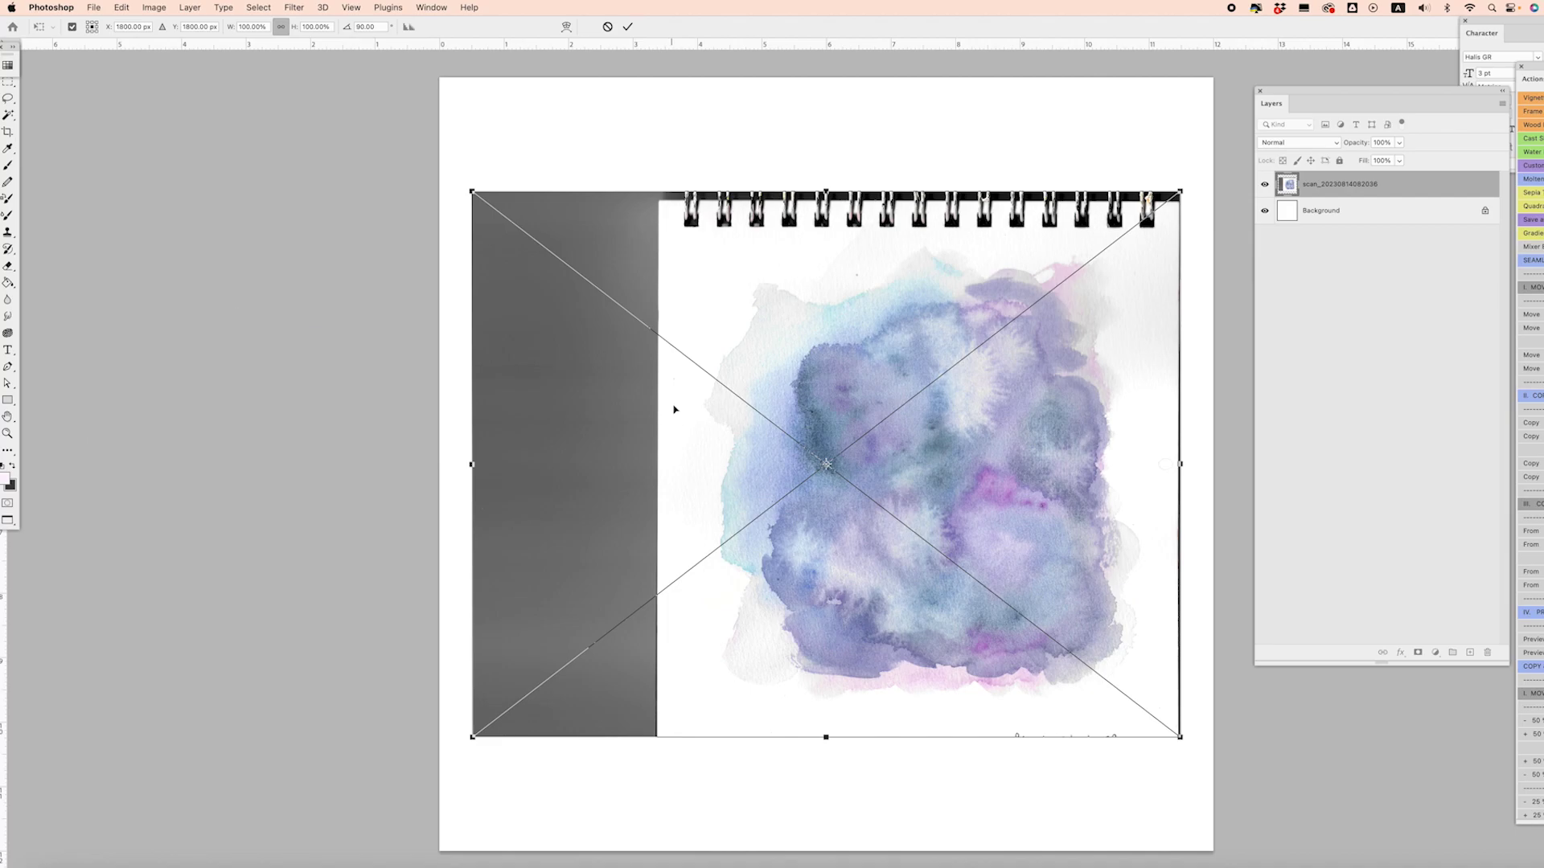
key("super+minus")
key("super+minus")
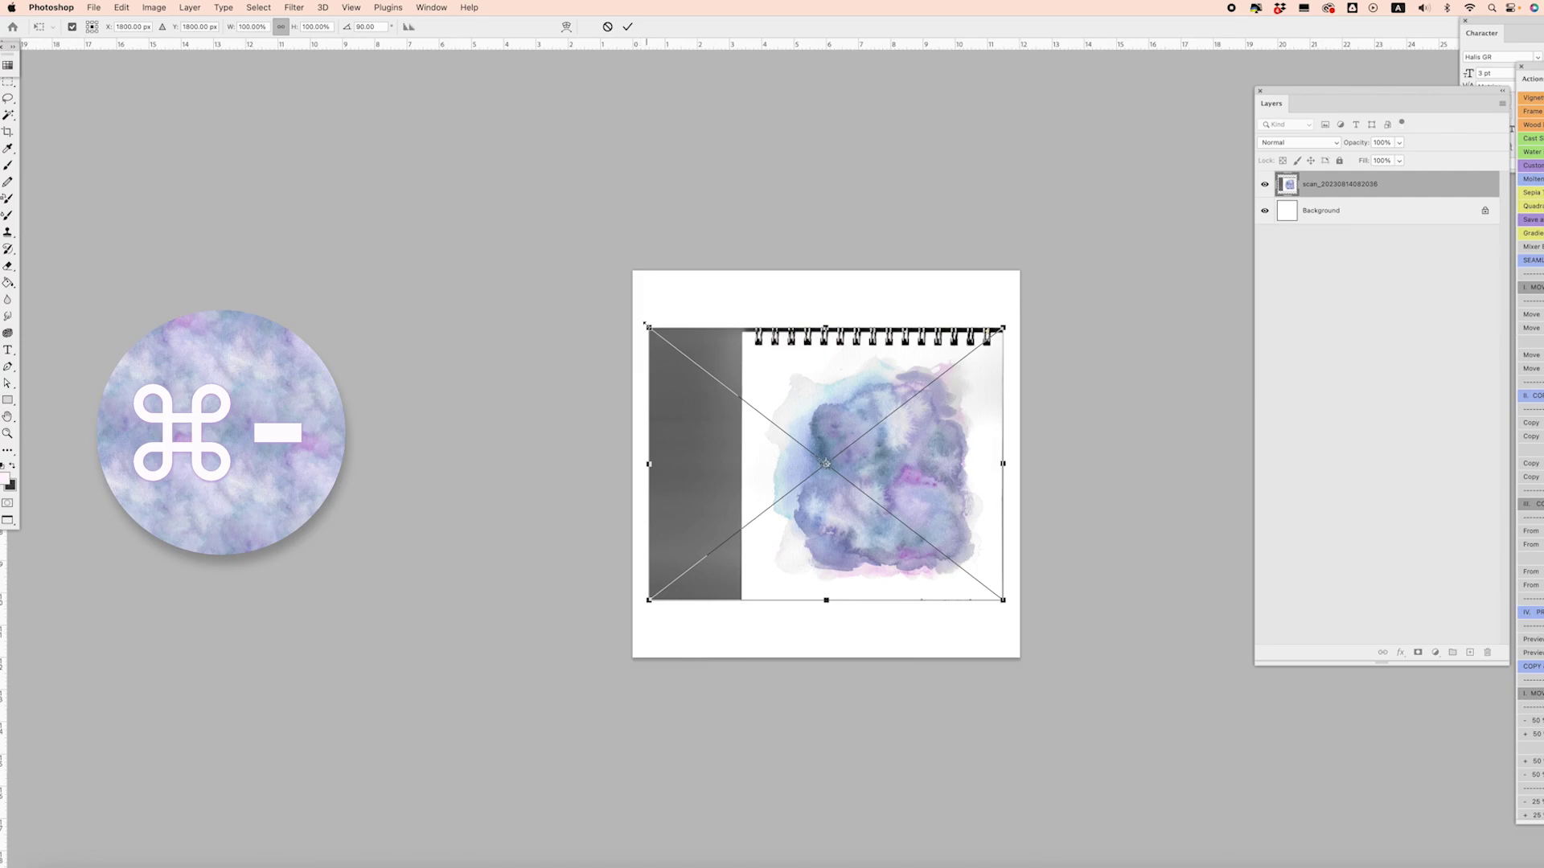
left_click_drag(648, 325, 315, 81)
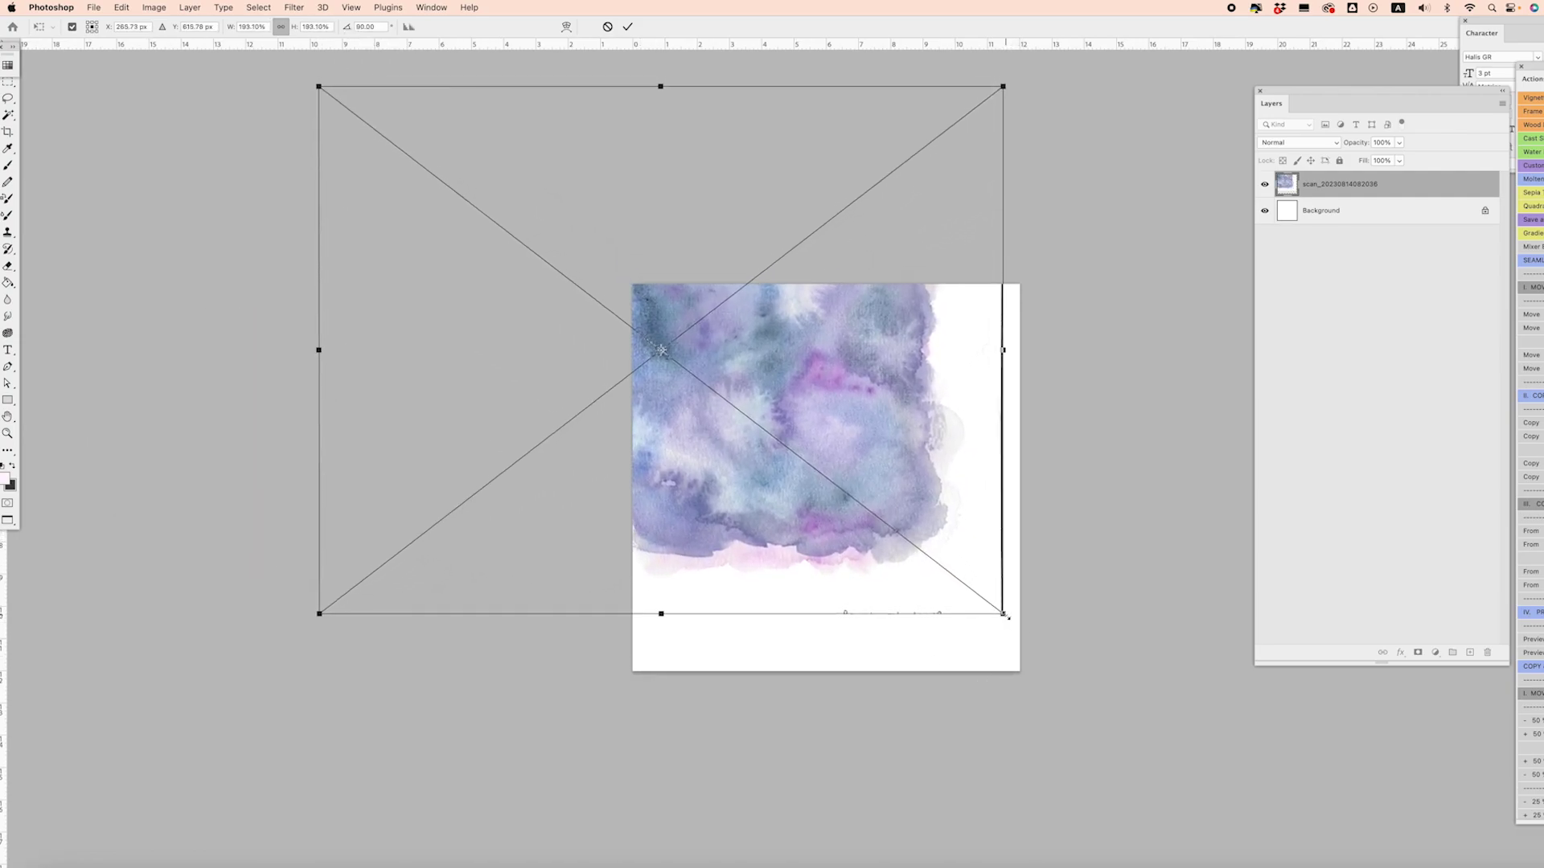
left_click_drag(1005, 616, 1226, 787)
left_click_drag(884, 581, 778, 570)
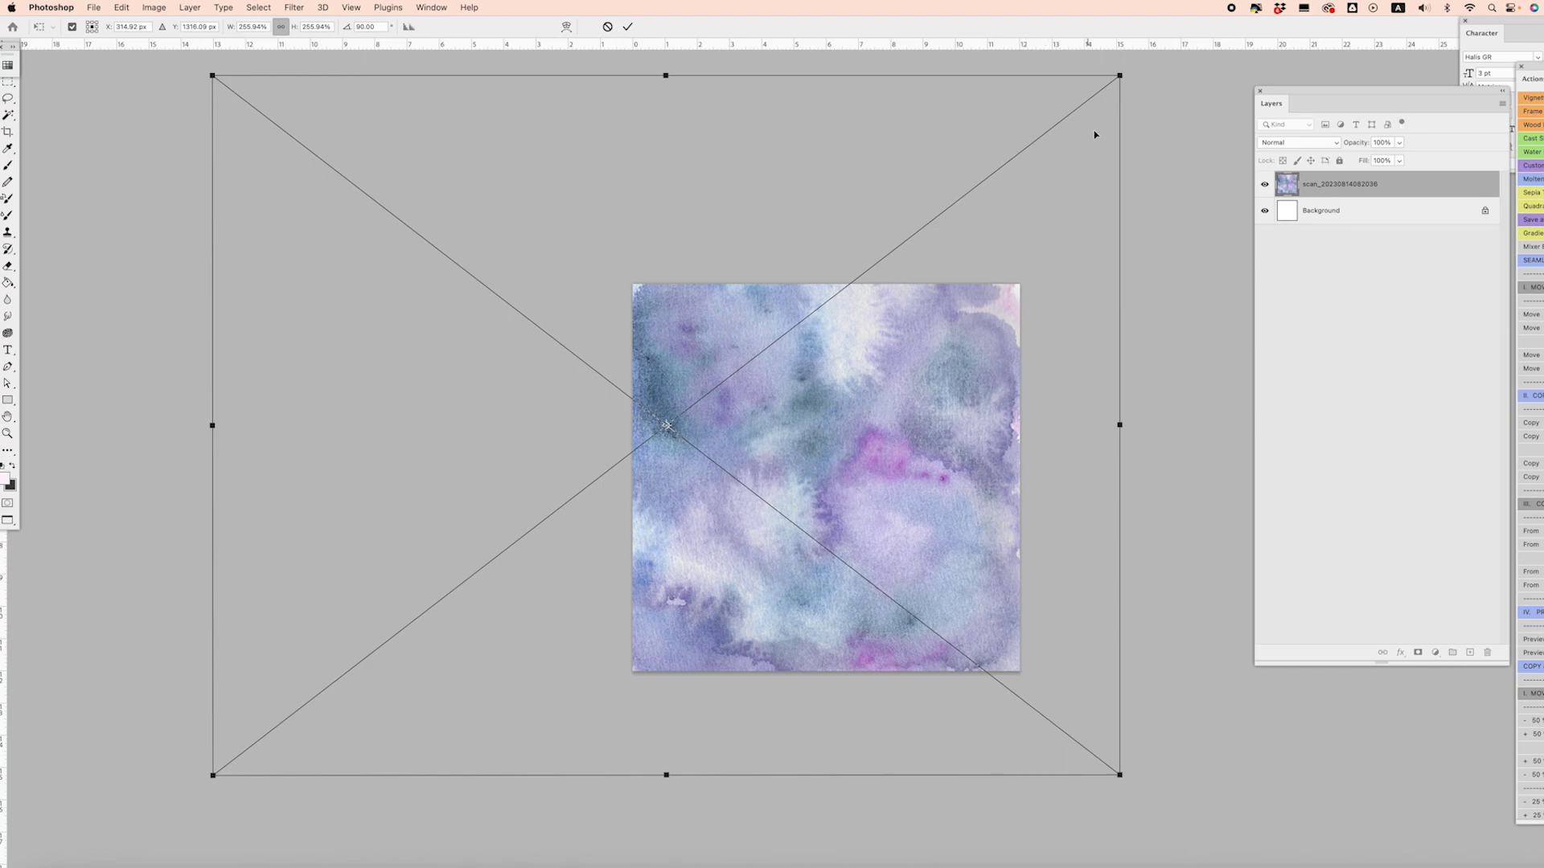
left_click_drag(1120, 75, 1171, 66)
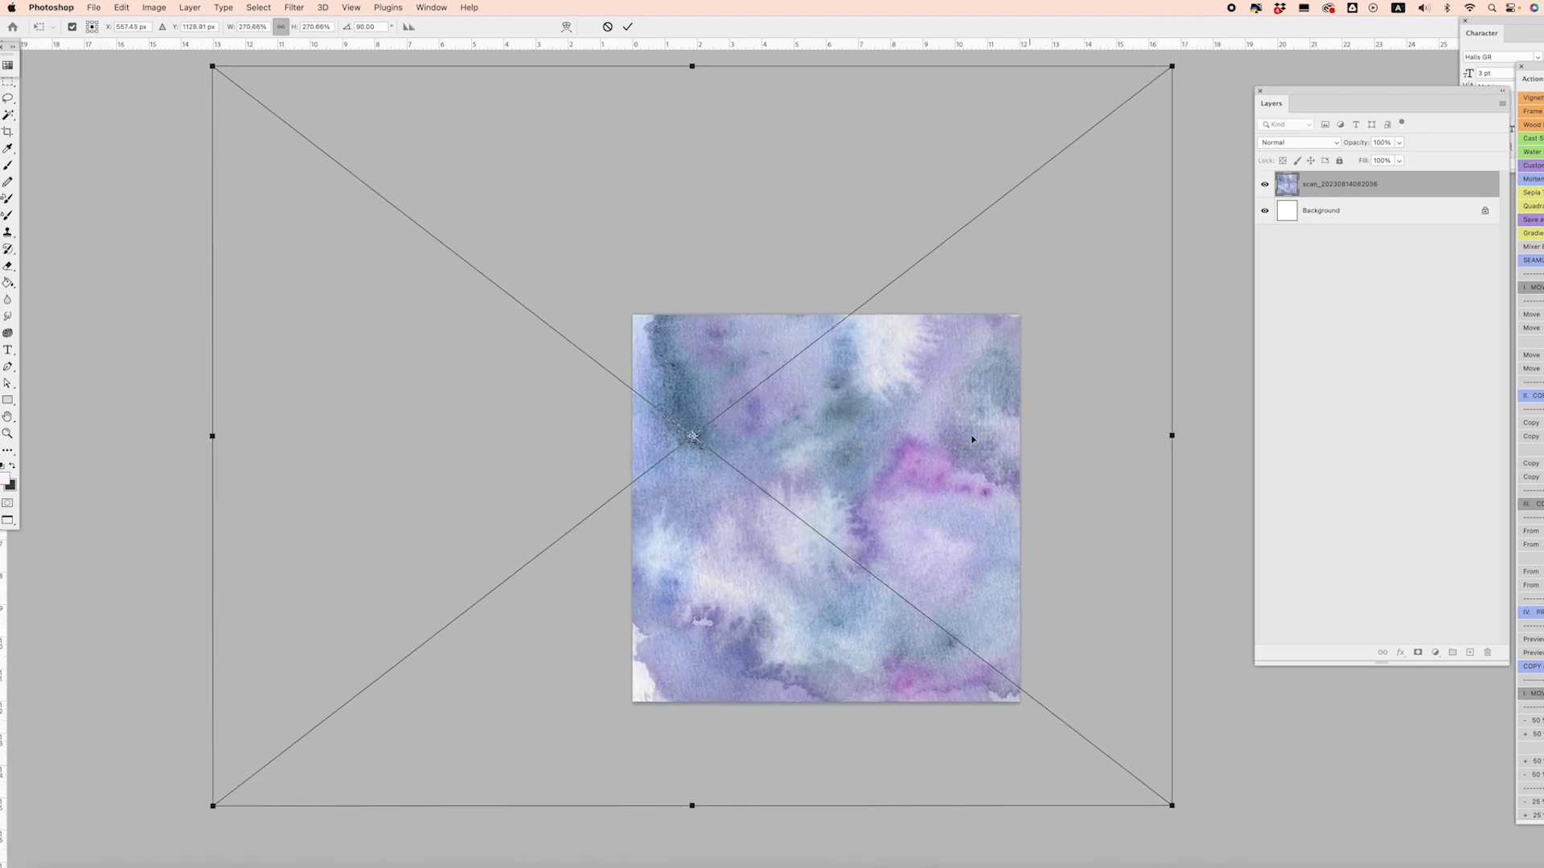
scroll(808, 494, "down", 3)
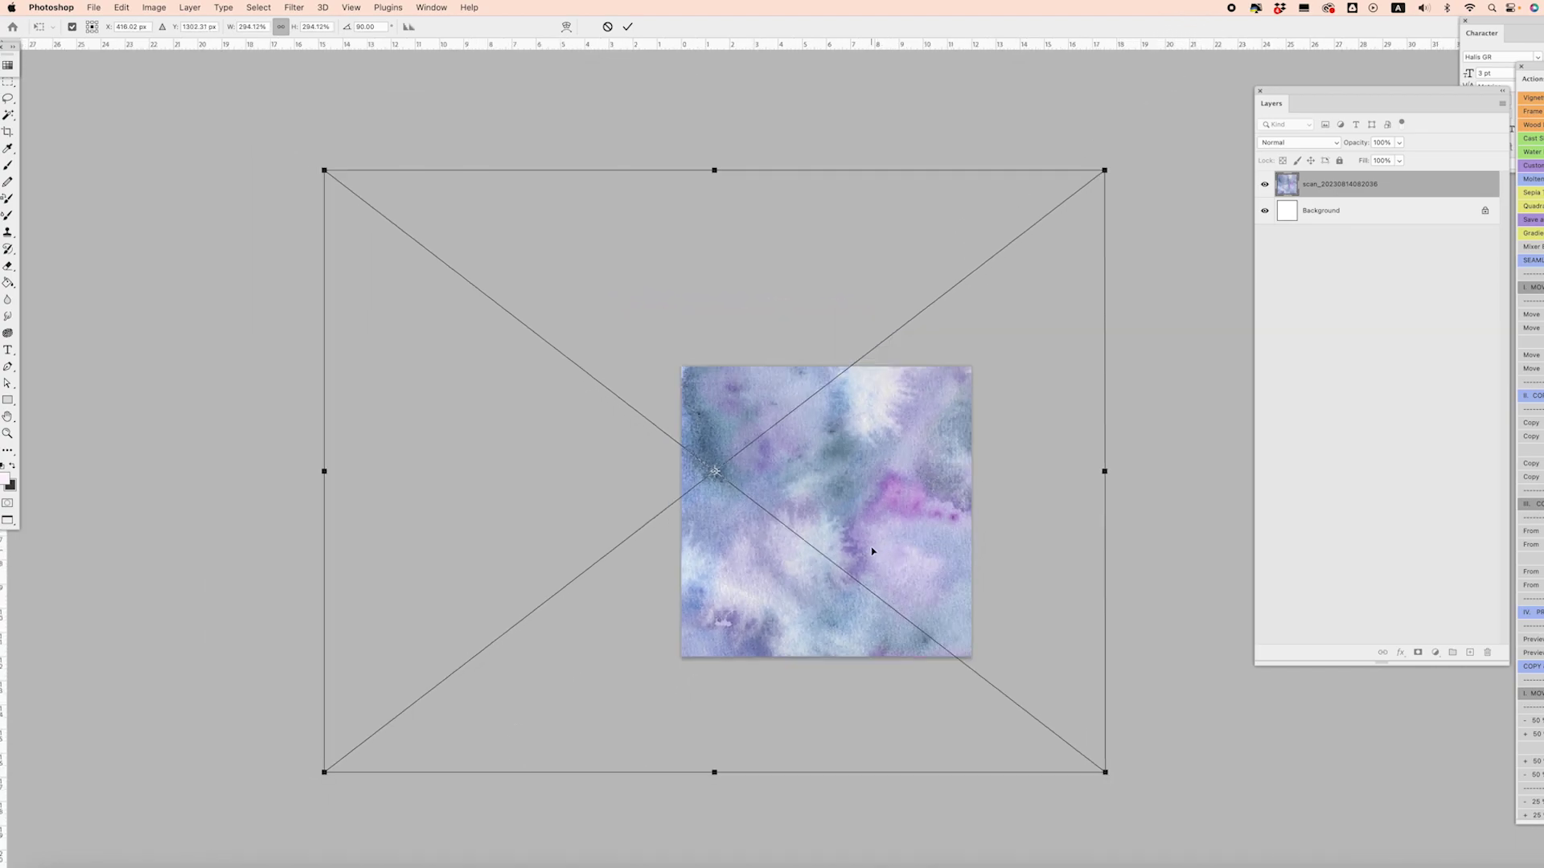
Step: Commit the transformed scan and test its canvas coverage with a move, then undo it
key("Return")
key("l")
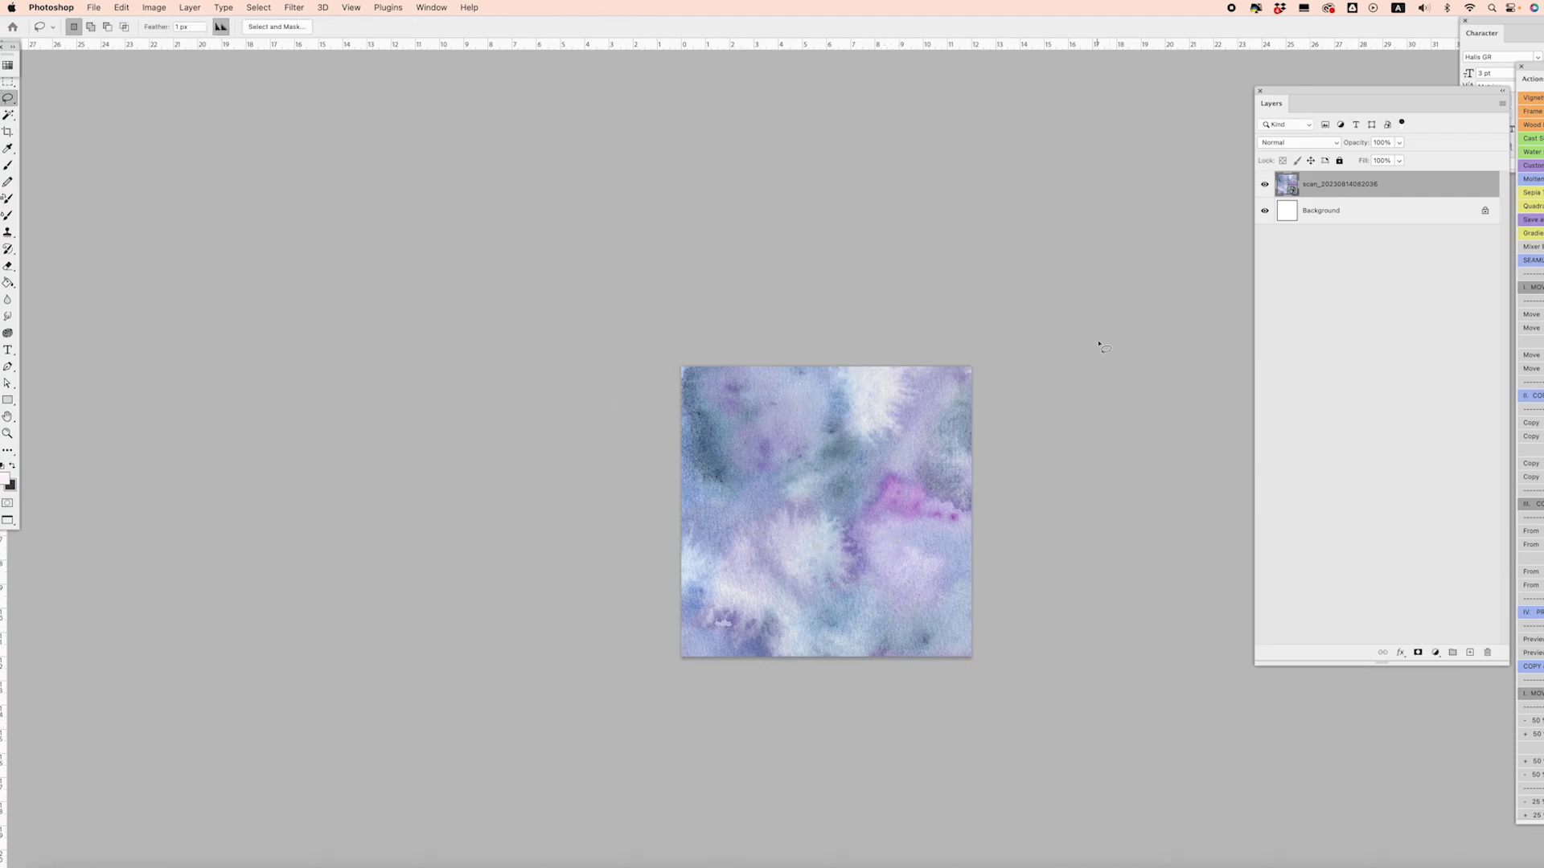
key("v")
left_click_drag(748, 463, 912, 466)
key("super+z")
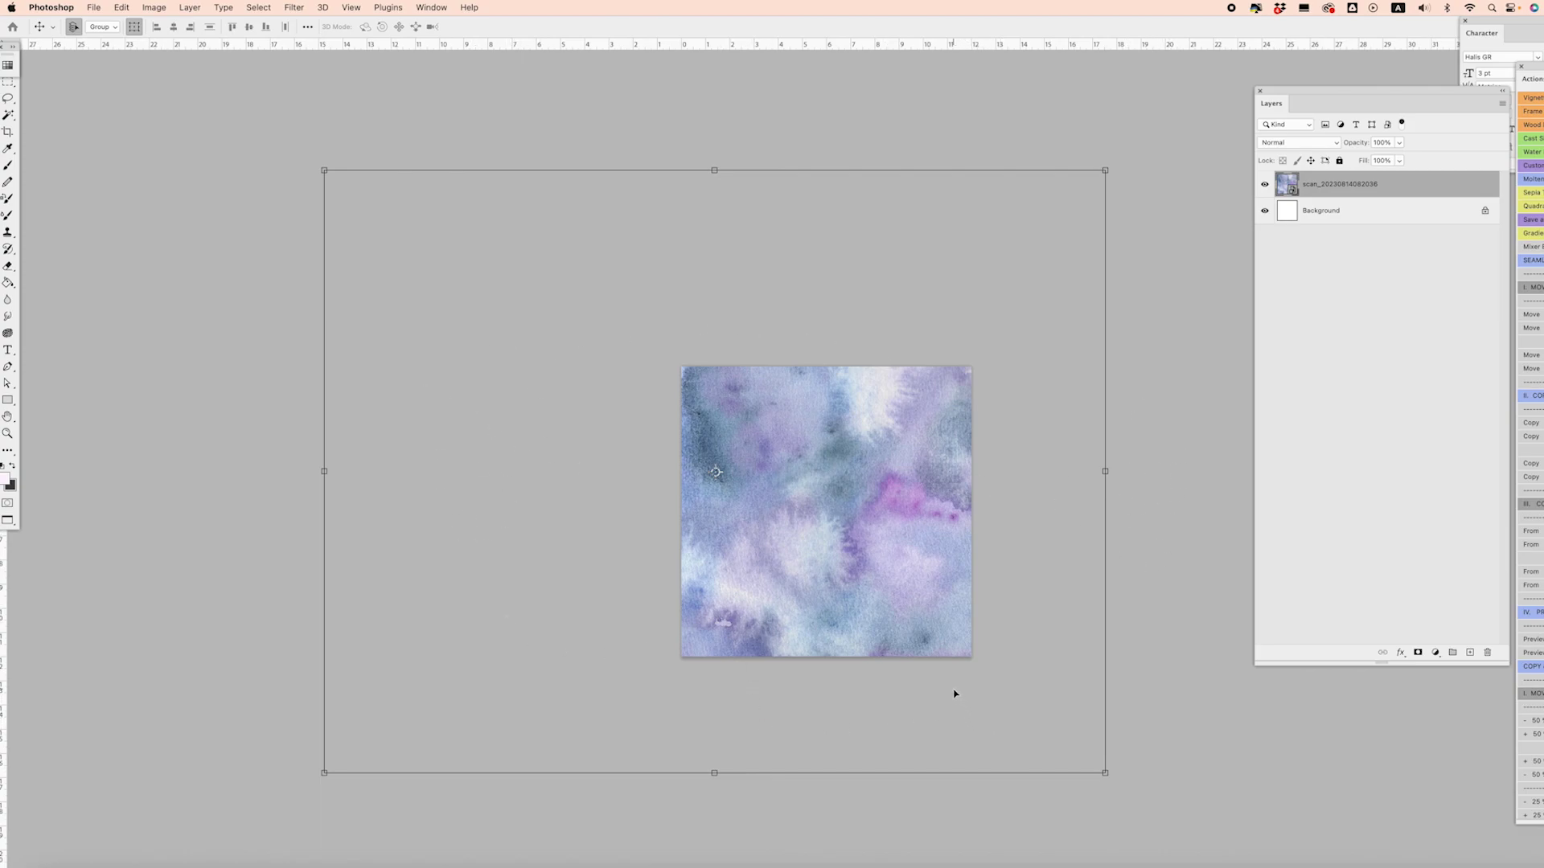
Step: Copy the canvas-sized square into a new Layer 1 and delete the original scan layer
key("super+a")
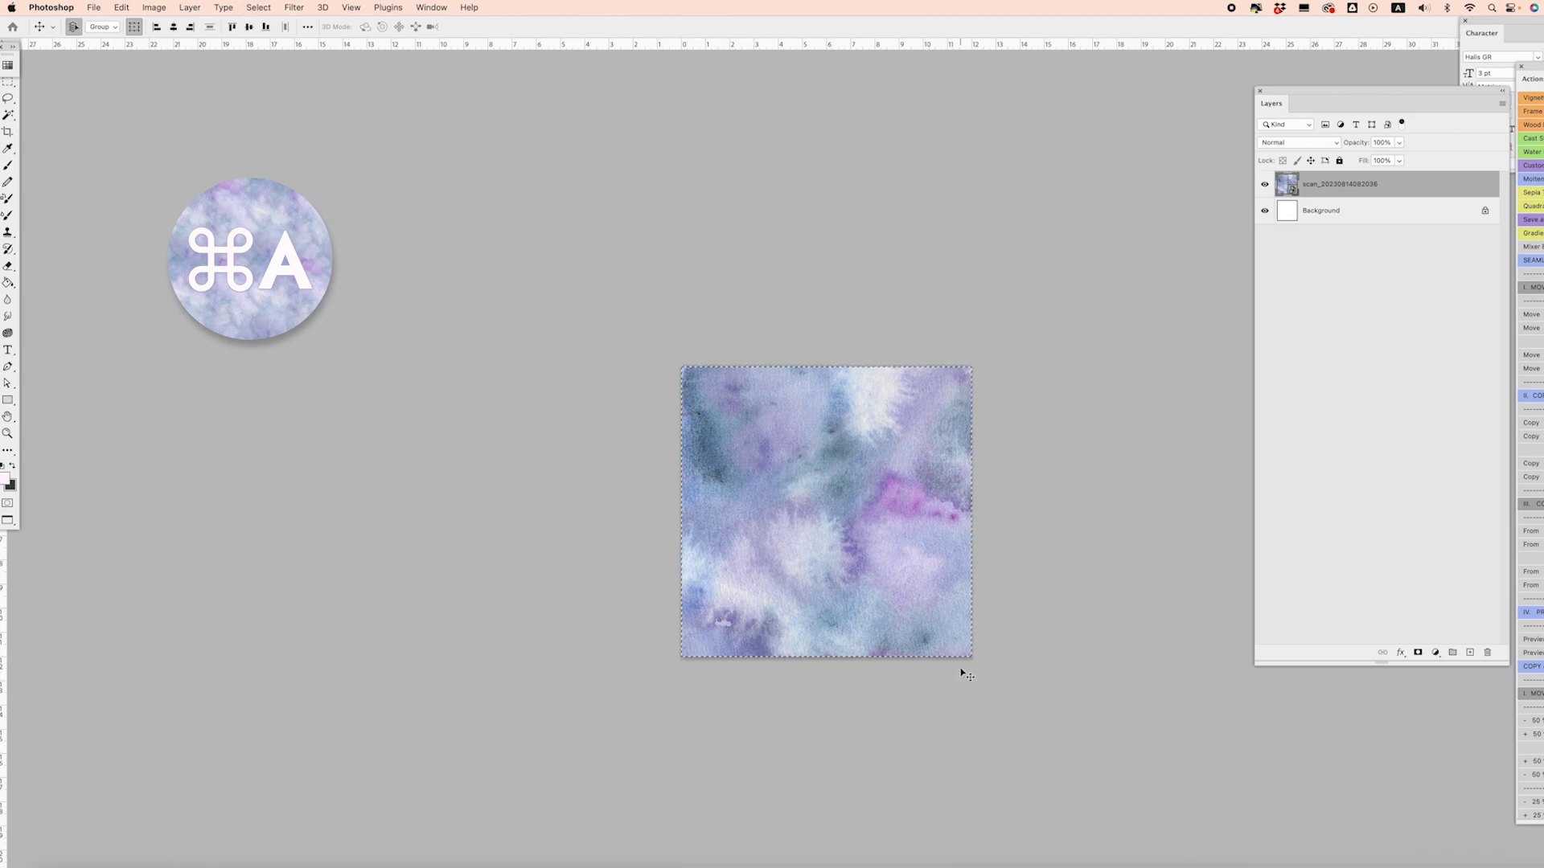
key("super+c")
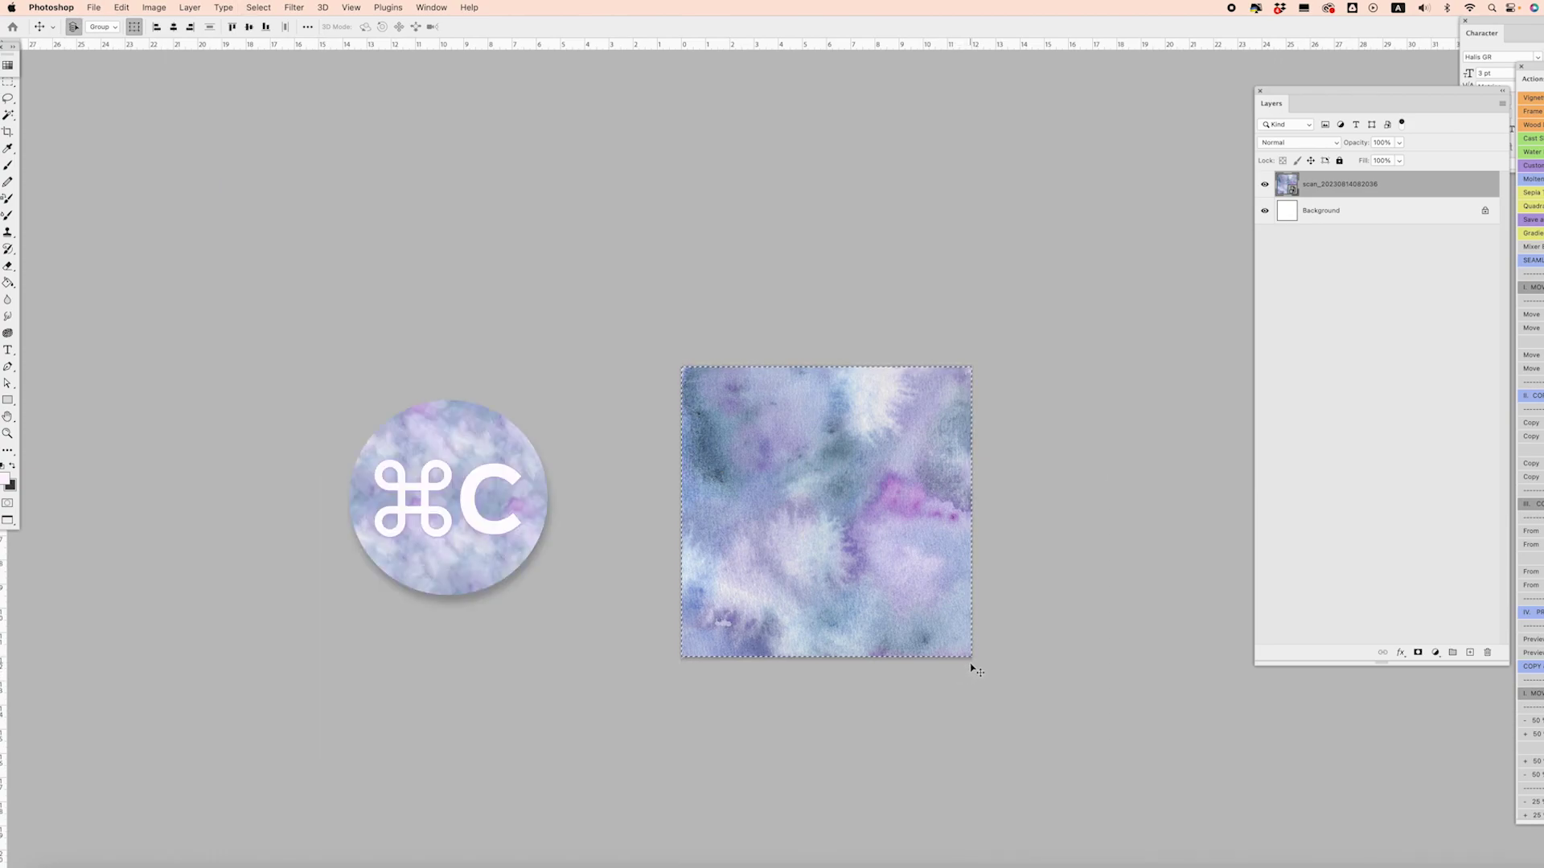
key("shift+super+v")
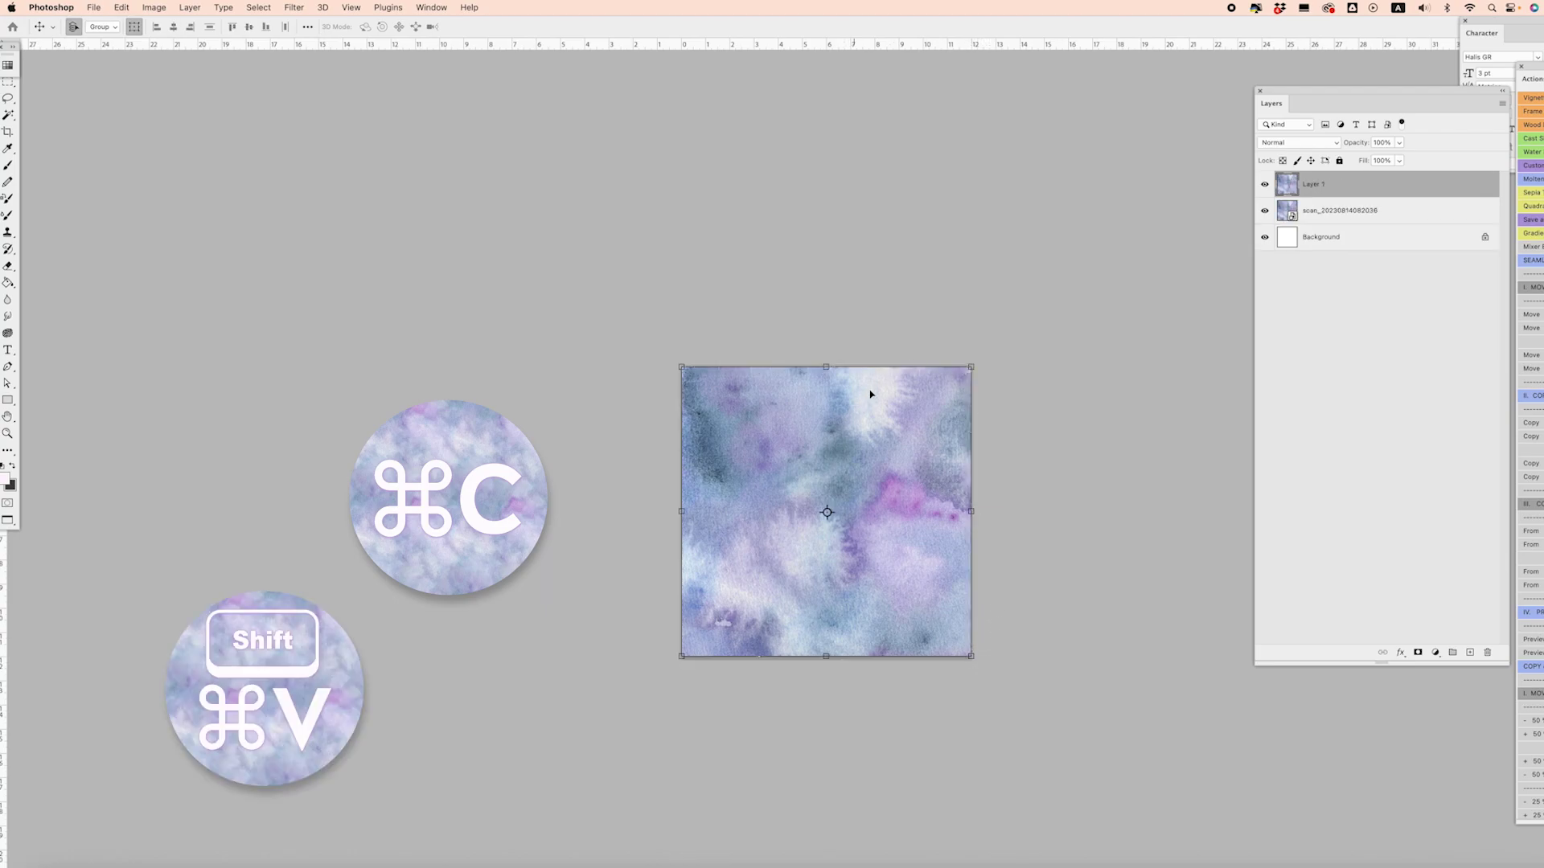
left_click(1323, 212)
key("Delete")
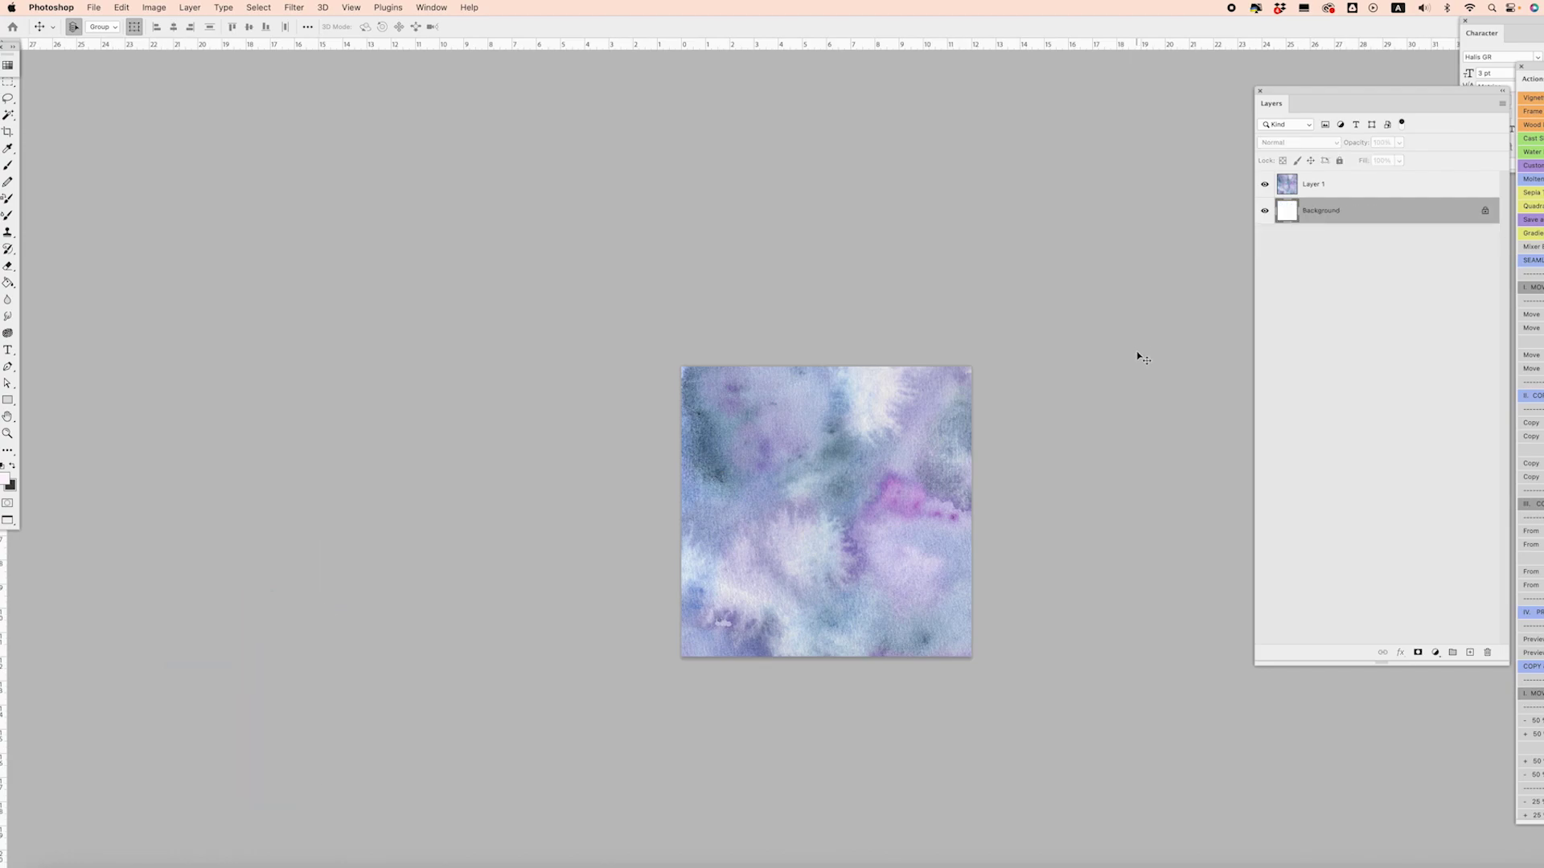
key("alt+bracketright")
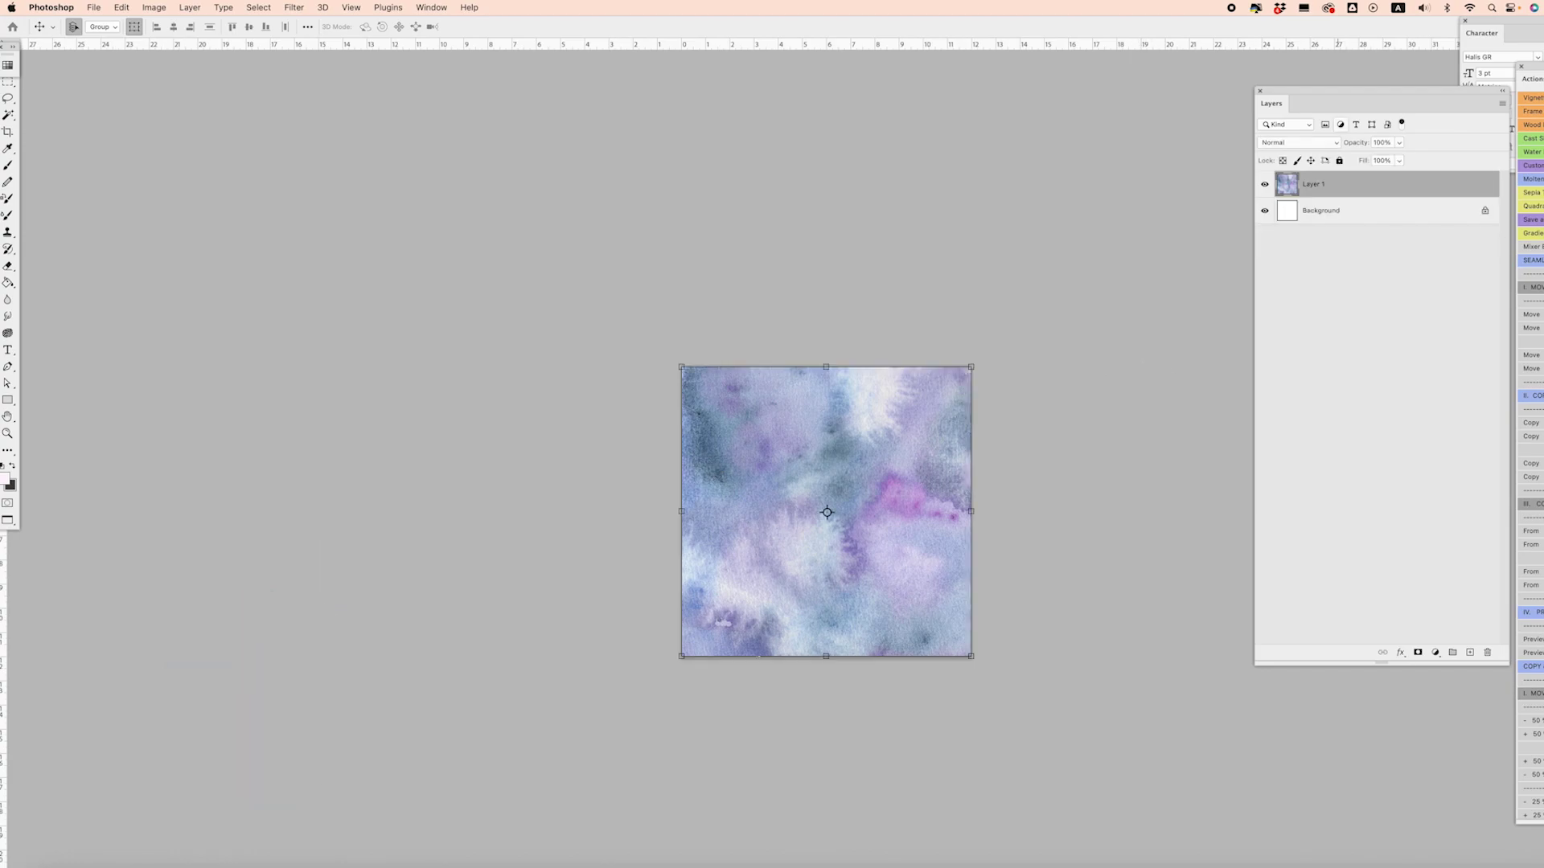
Step: Offset Layer 1 by +1800 pixels horizontally and vertically with Wrap Around
left_click(293, 7)
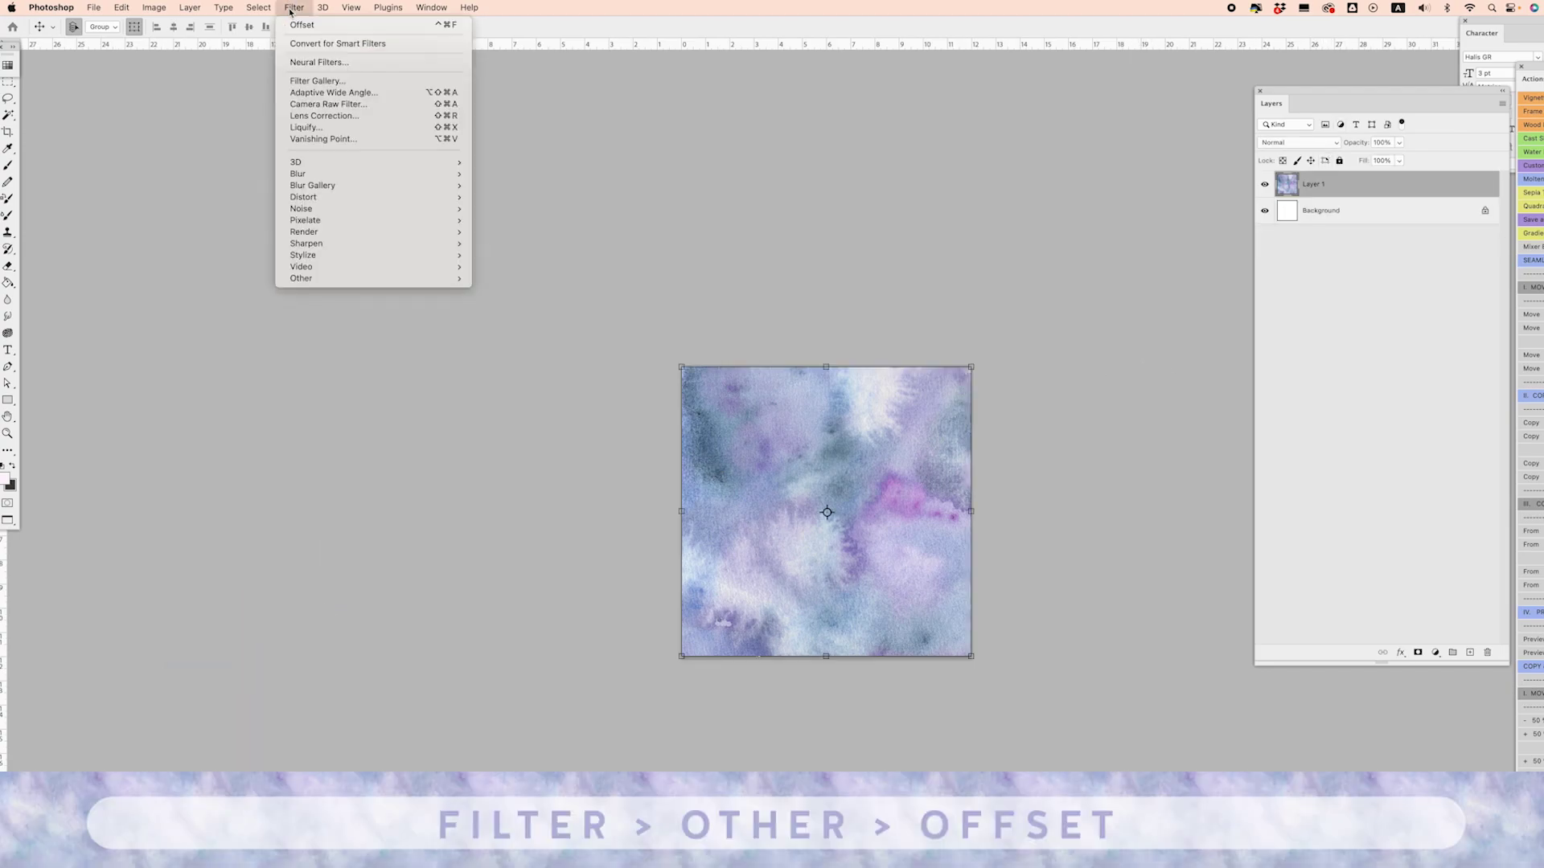
mouse_move(344, 282)
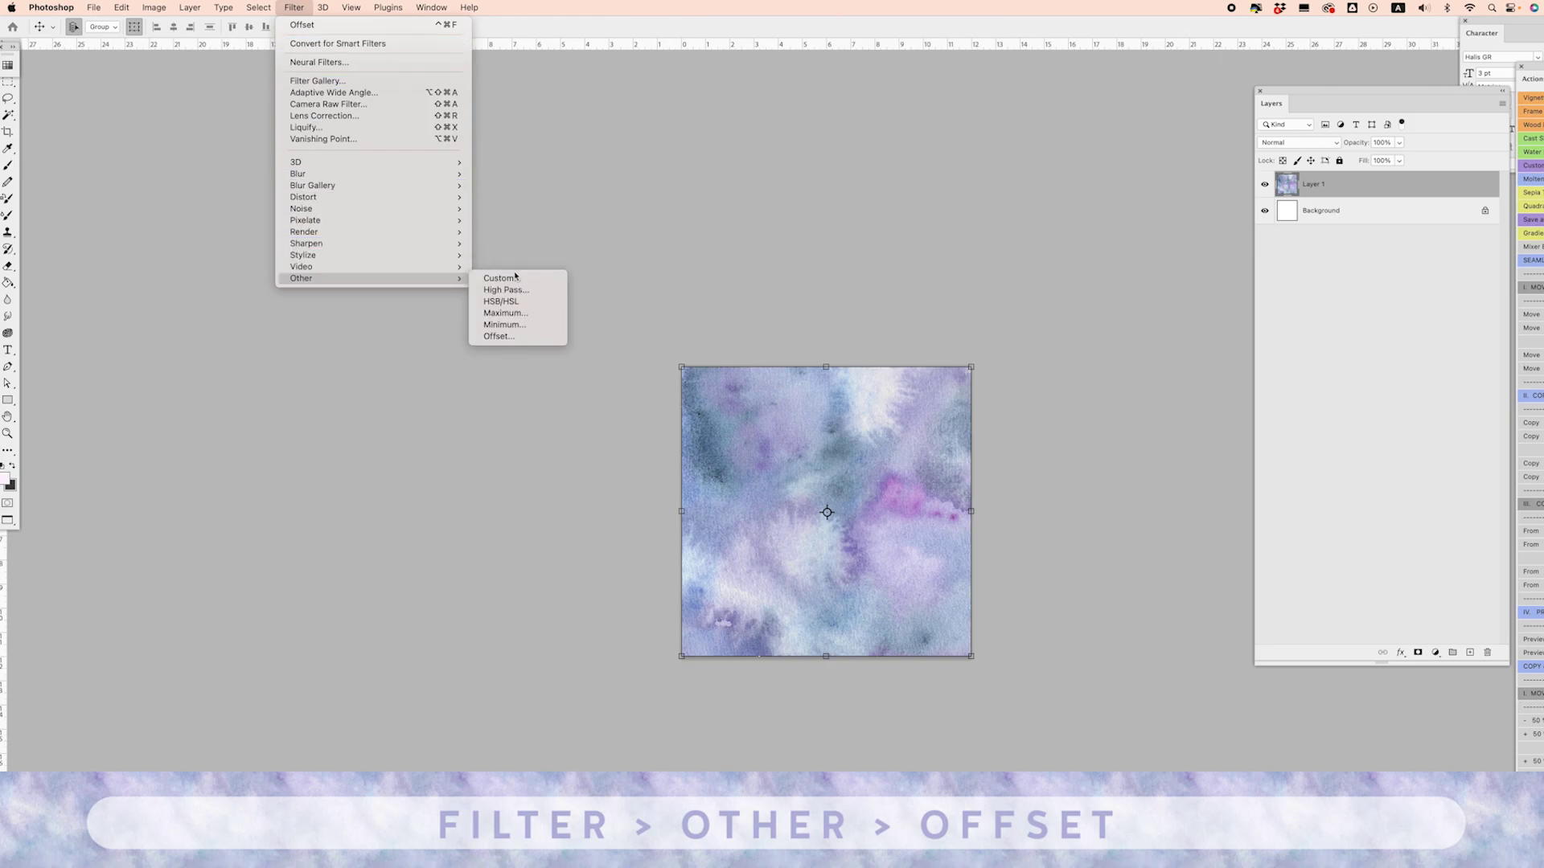
left_click(519, 339)
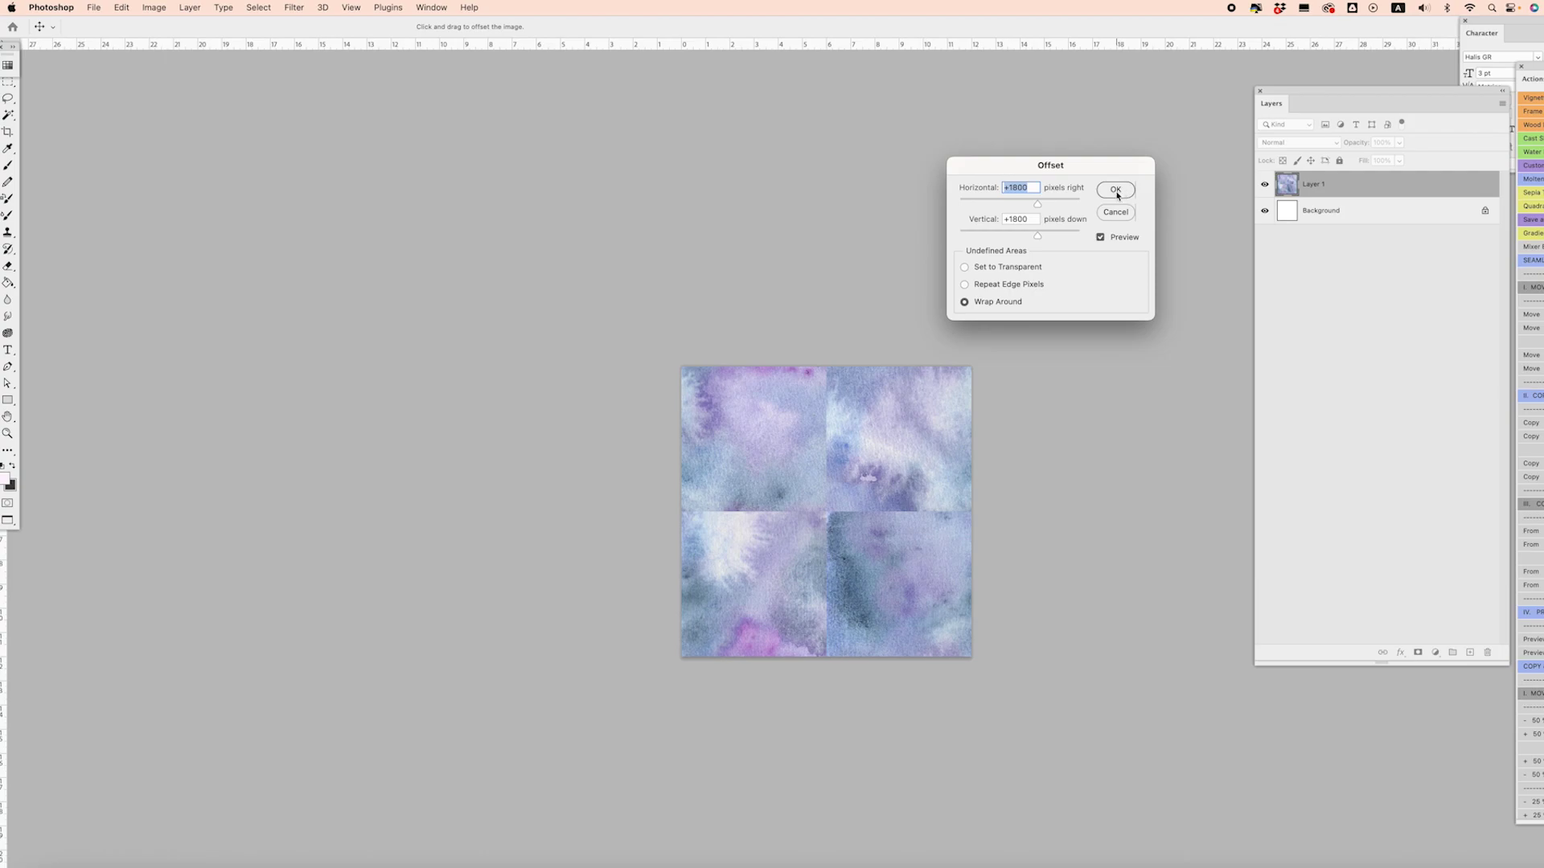
left_click(1116, 191)
Step: Zoom in on the tile and drag a horizontal guide to the canvas centre
key("super+plus")
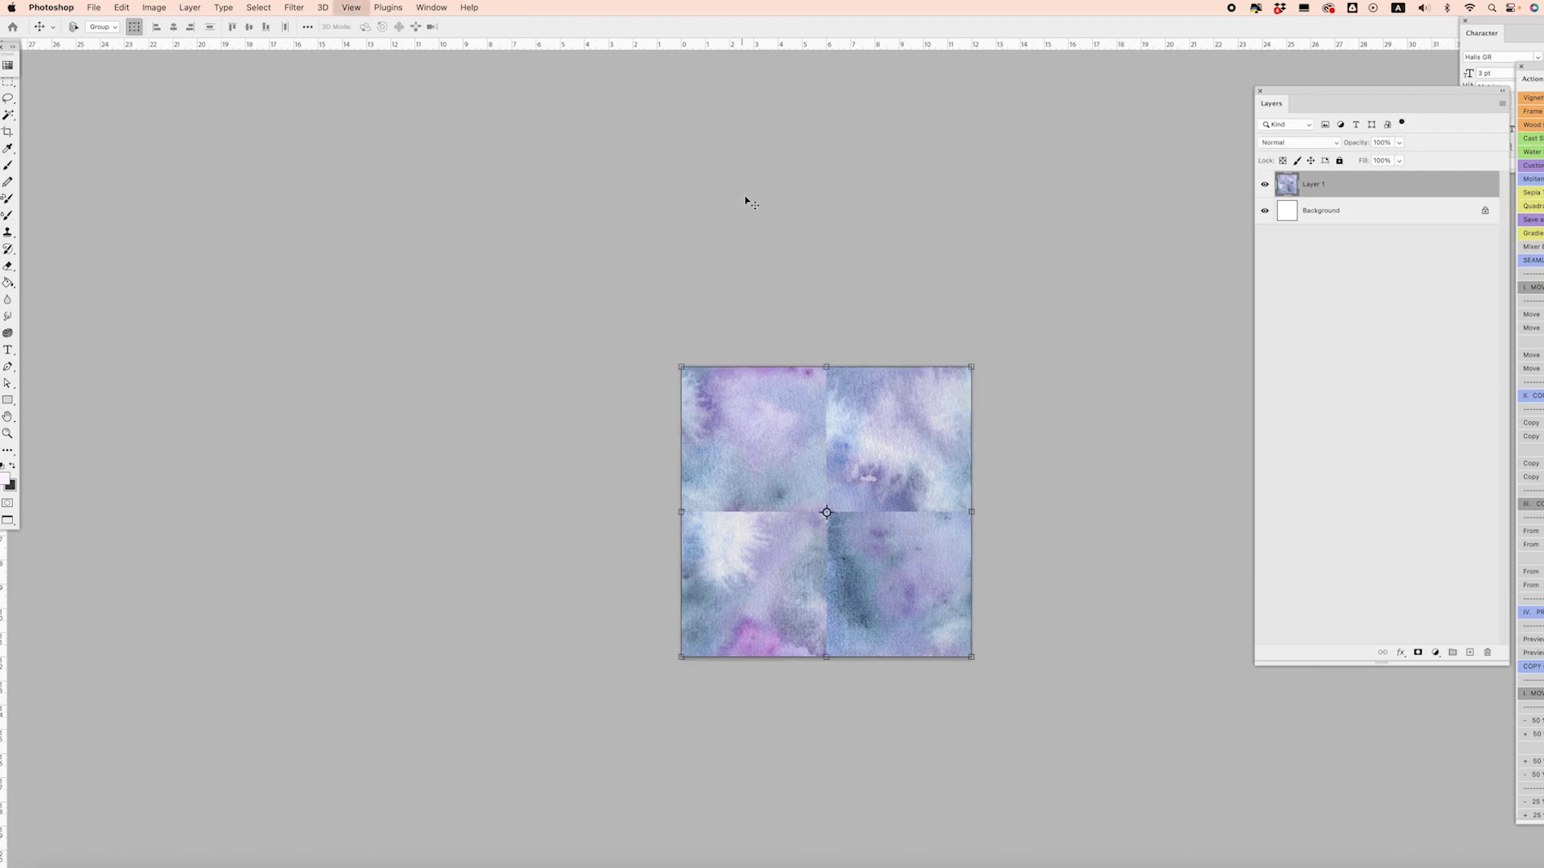
scroll(815, 286, "down", 3)
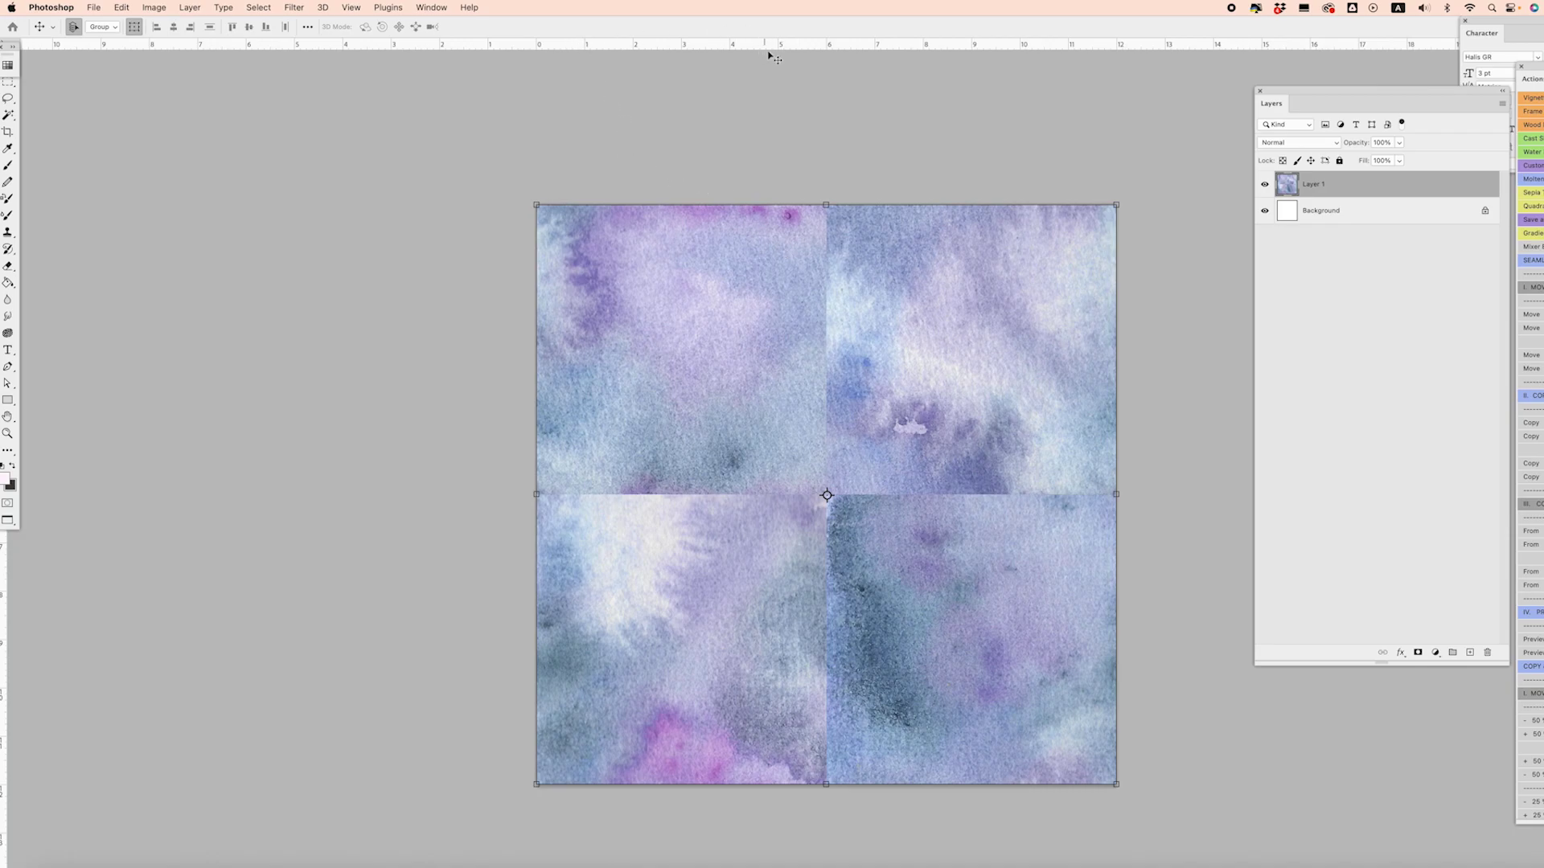
left_click_drag(756, 48, 731, 494)
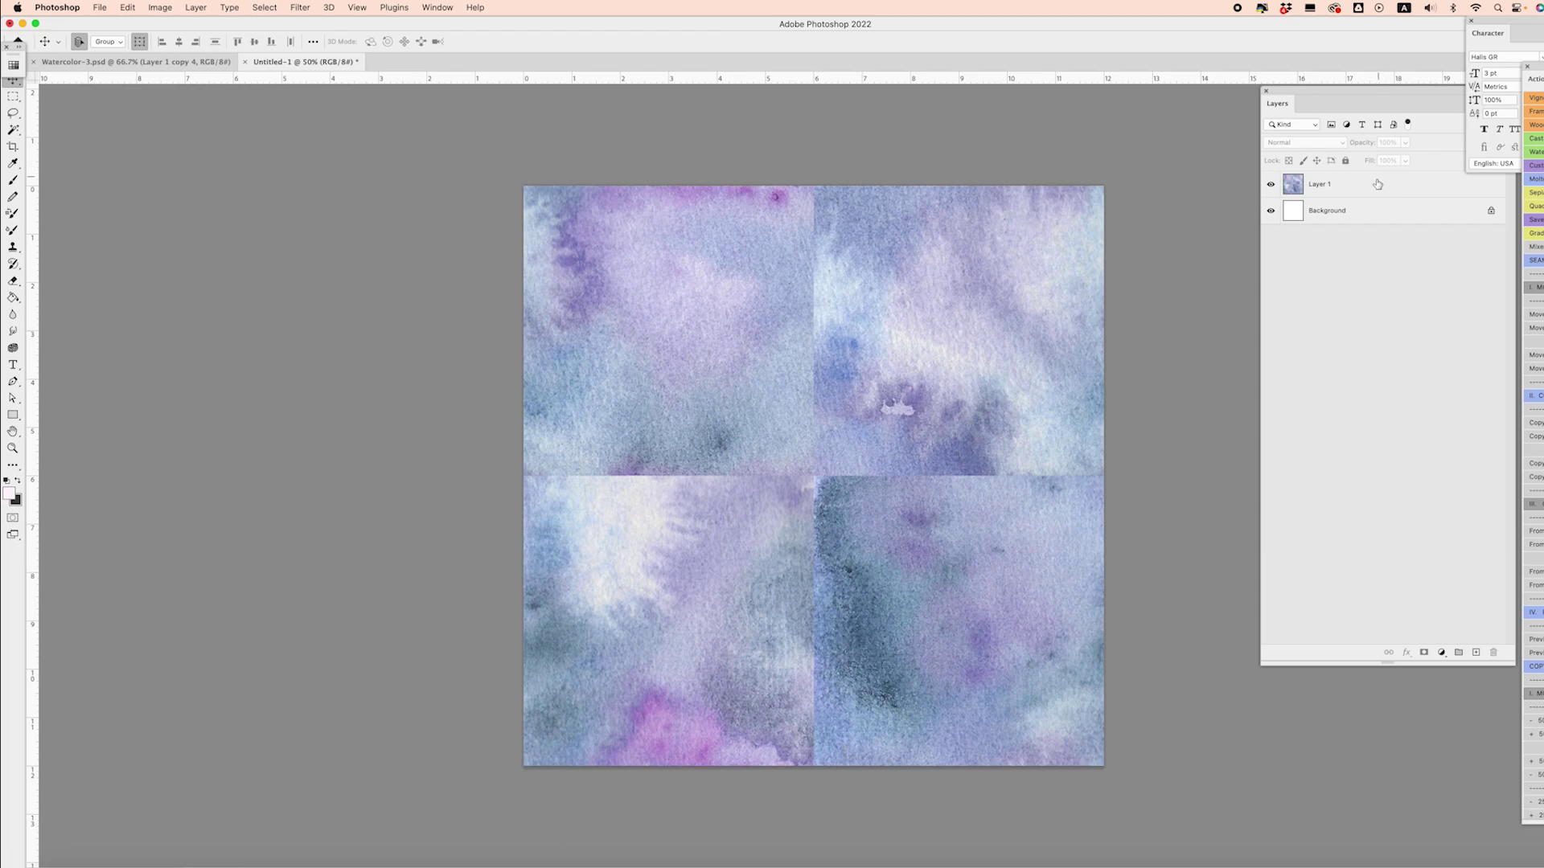
Step: Select Layer 1 in the restored standard window view
left_click(1375, 184)
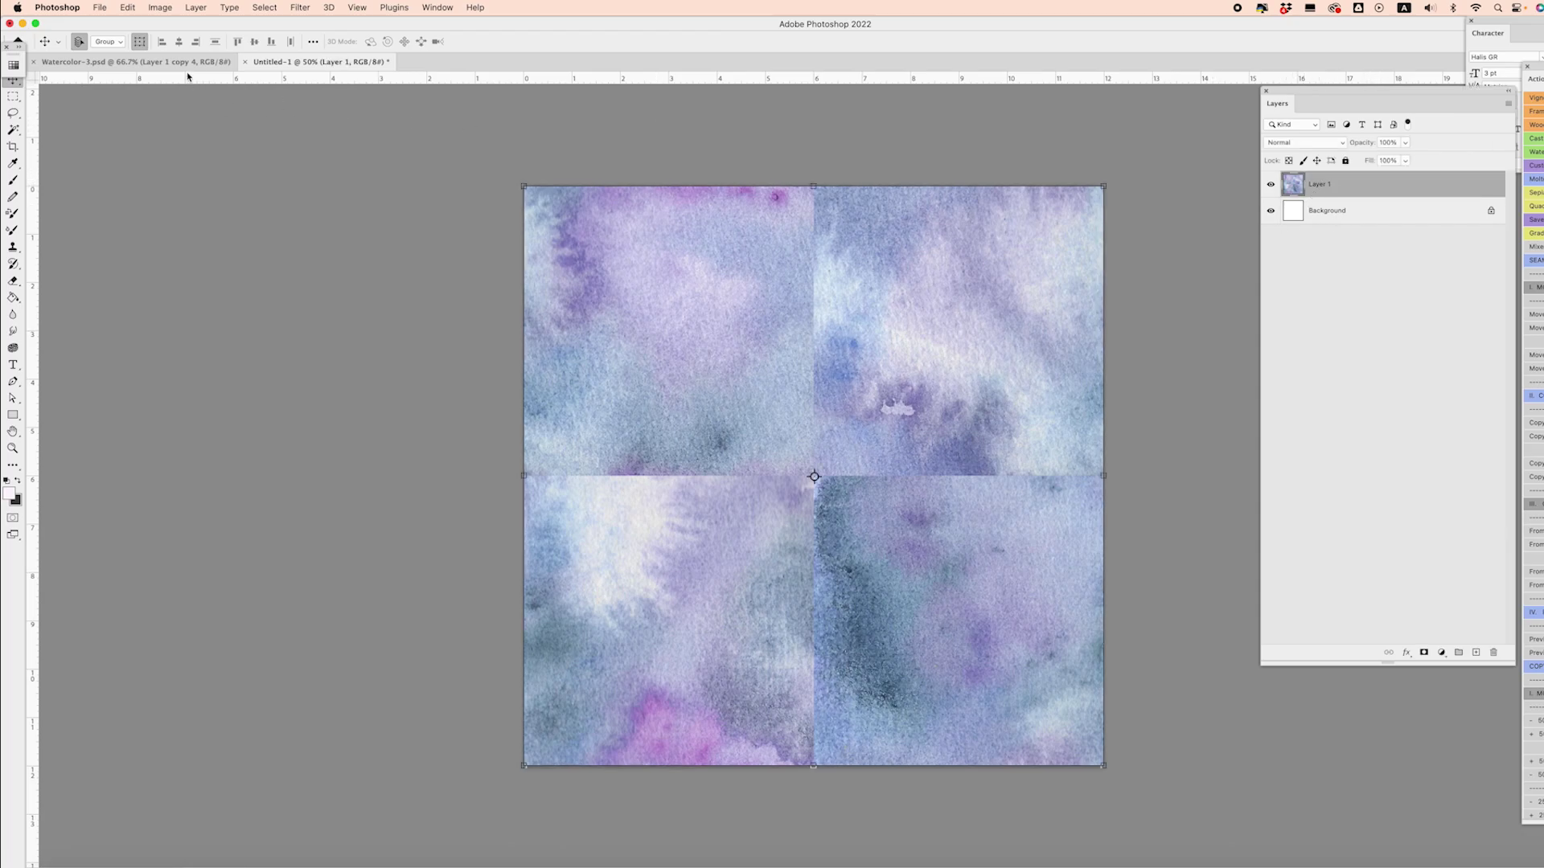
Step: Lasso a wavy freehand band around the central seams across all four quadrants
left_click(15, 116)
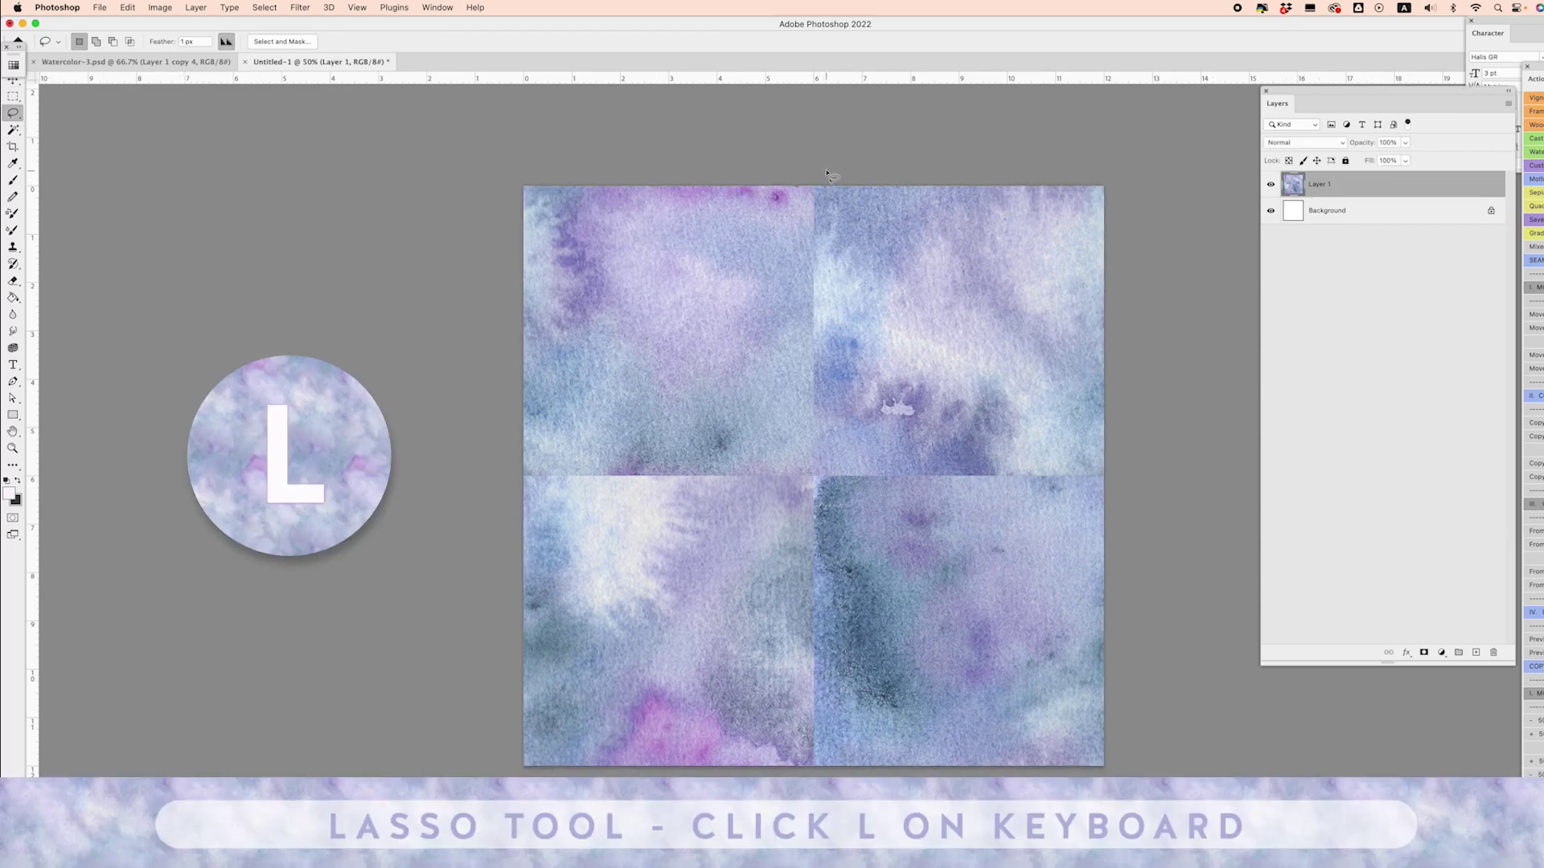
mouse_move(827, 173)
left_mouse_down()
mouse_move(768, 212)
mouse_move(734, 307)
mouse_move(537, 399)
mouse_move(502, 499)
mouse_move(529, 549)
mouse_move(716, 594)
mouse_move(779, 769)
left_mouse_up()
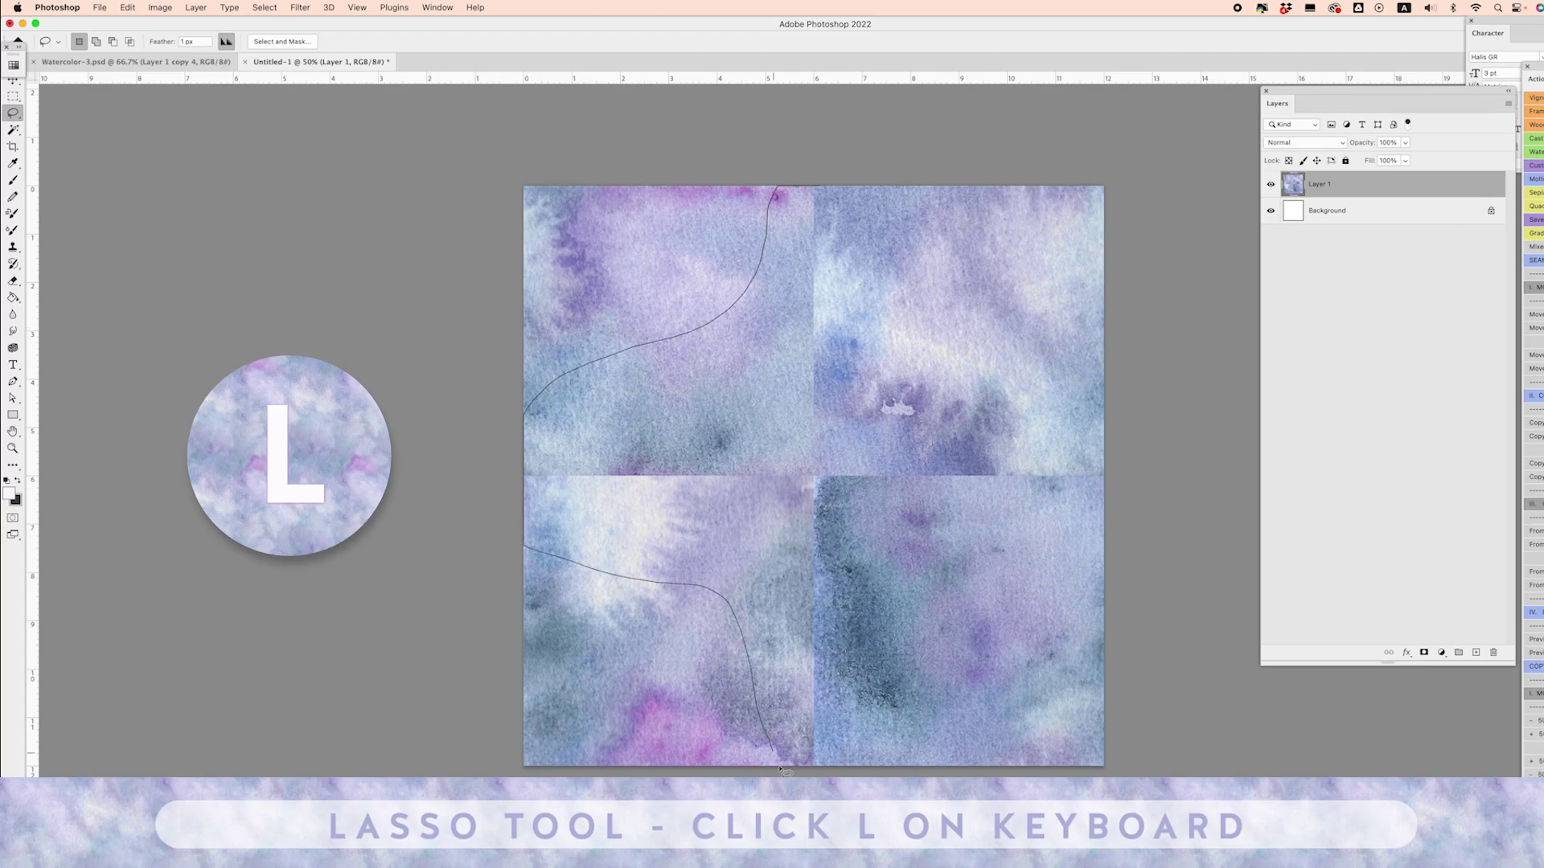
mouse_move(870, 754)
left_mouse_down()
mouse_move(896, 554)
mouse_move(946, 529)
mouse_move(1062, 523)
mouse_move(1096, 505)
mouse_move(1122, 462)
mouse_move(1102, 408)
mouse_move(937, 383)
mouse_move(890, 347)
mouse_move(865, 207)
mouse_move(834, 178)
mouse_move(770, 184)
left_mouse_up()
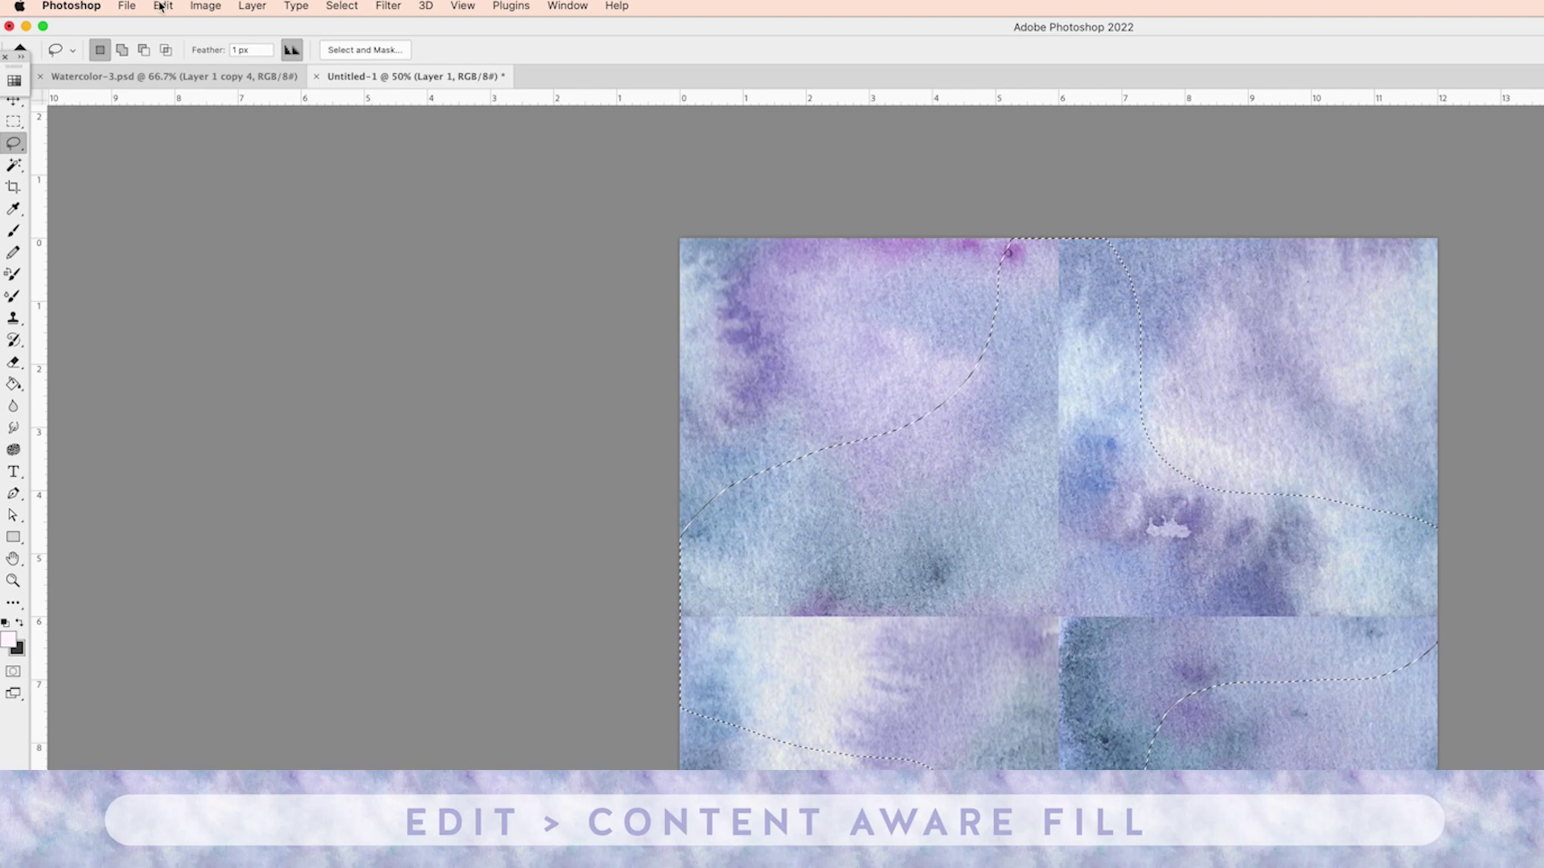
left_click(127, 8)
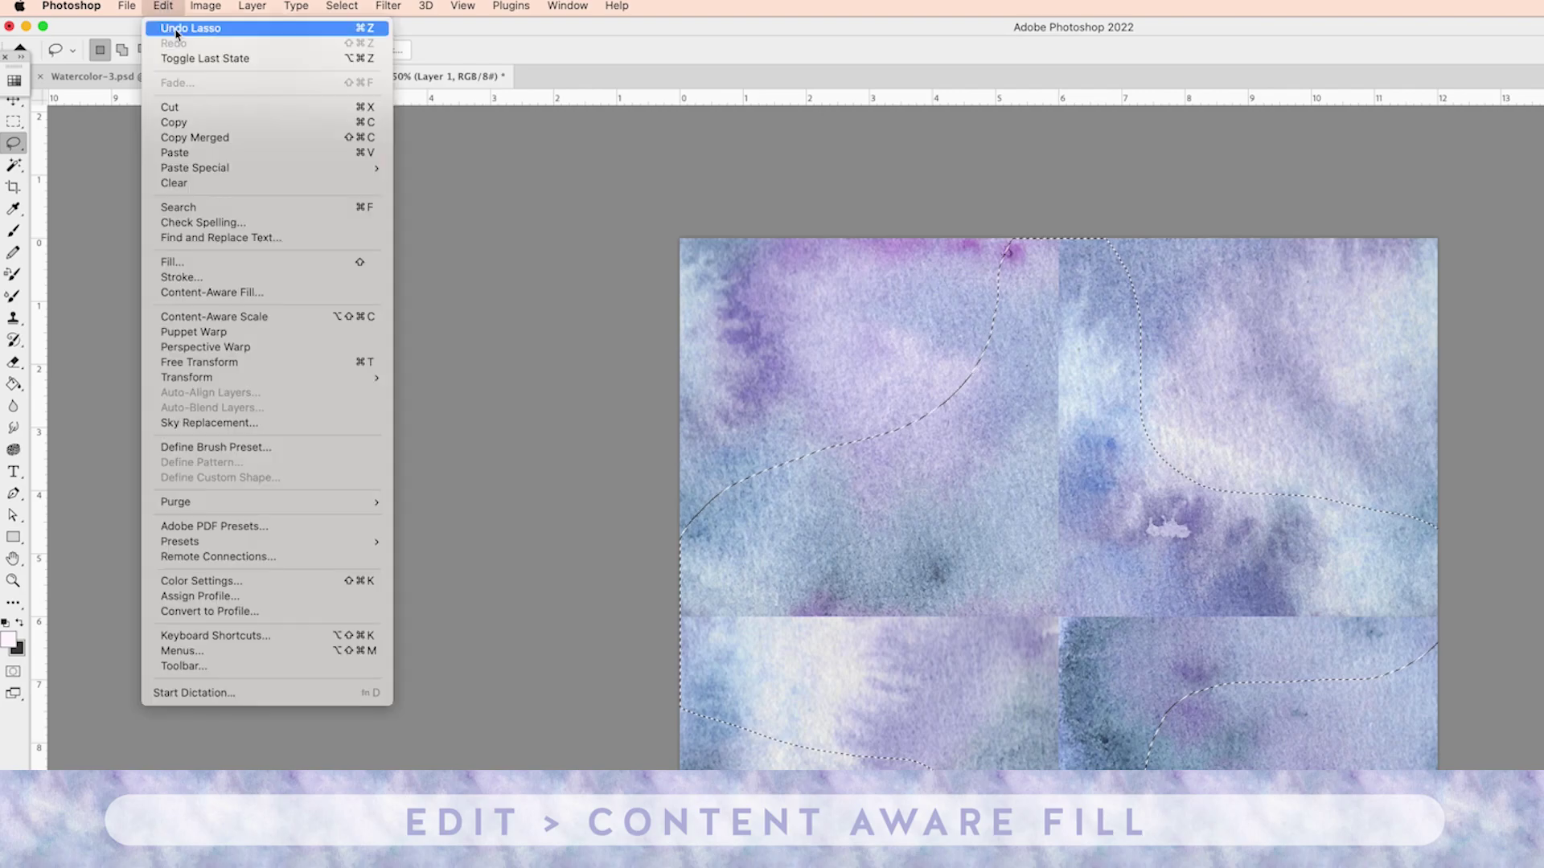
Step: Content-Aware Fill the seam selection with Rectangular sampling, output to a new layer
left_click(193, 292)
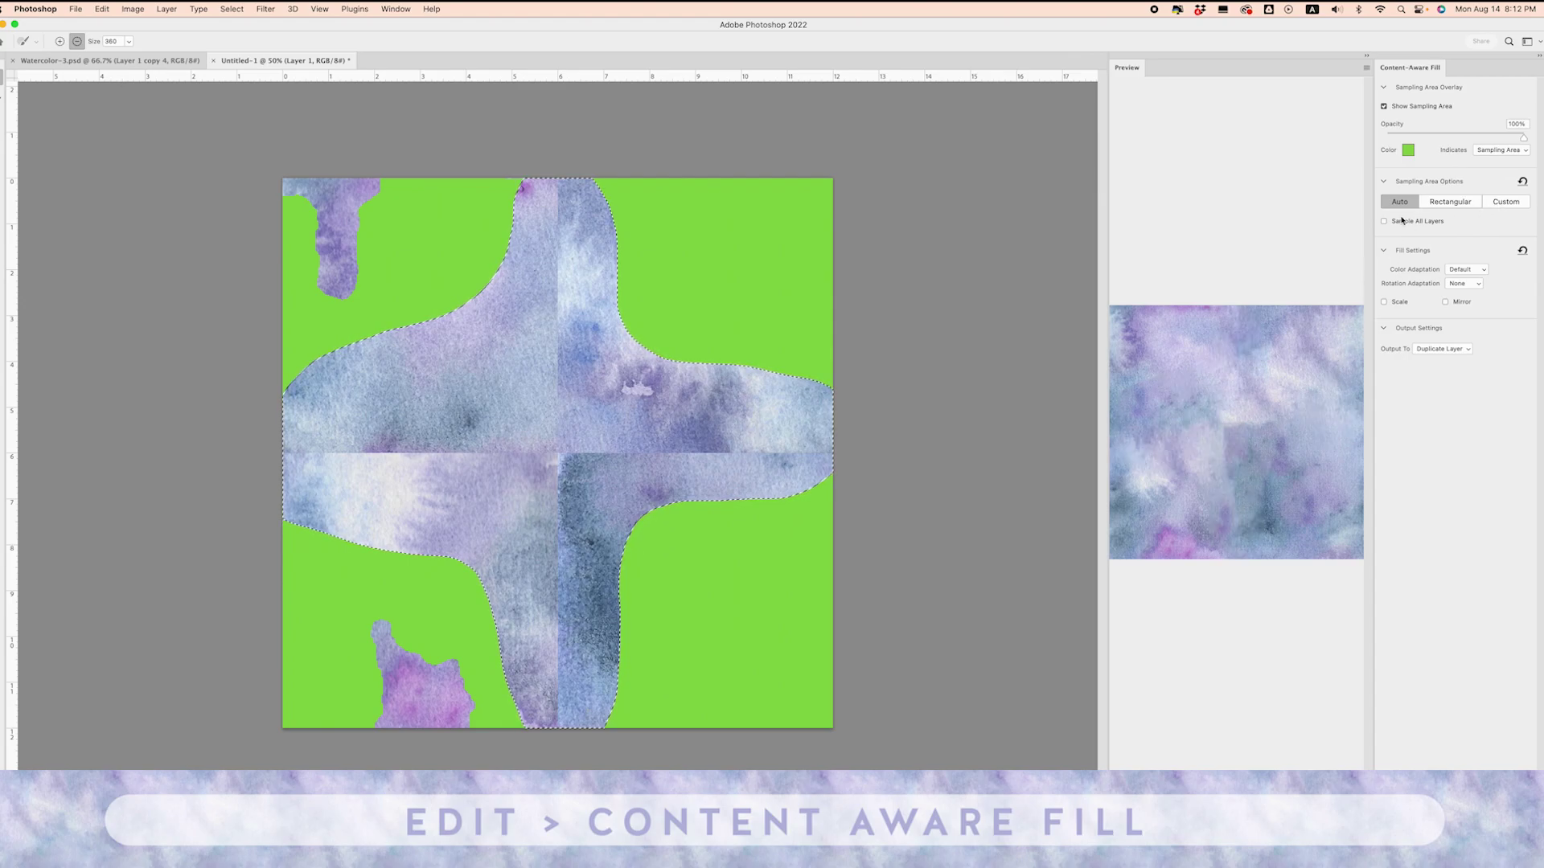
left_click(1449, 202)
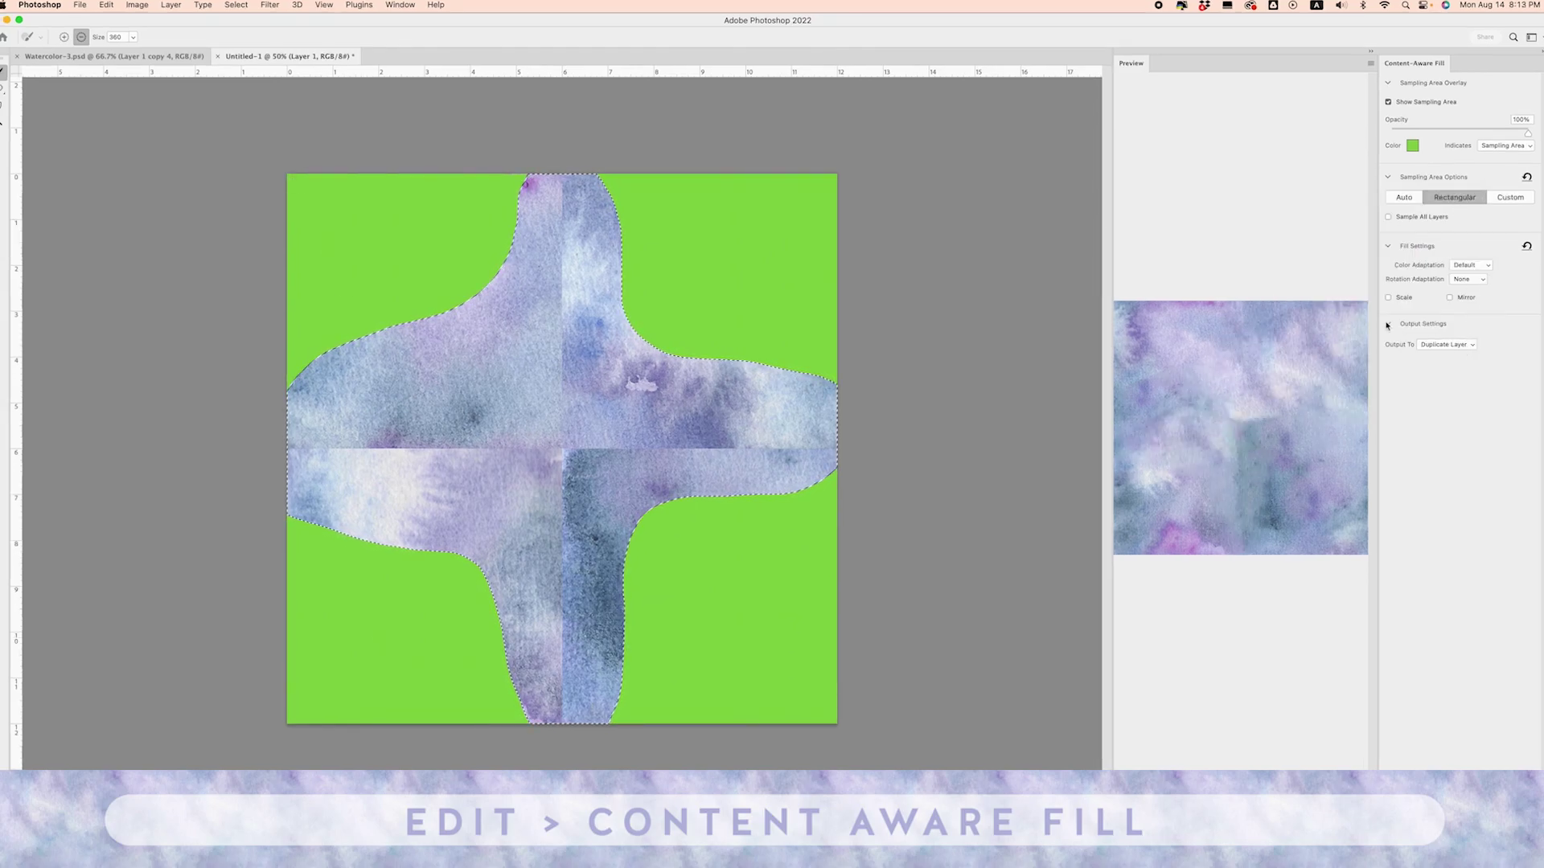
left_click(1471, 349)
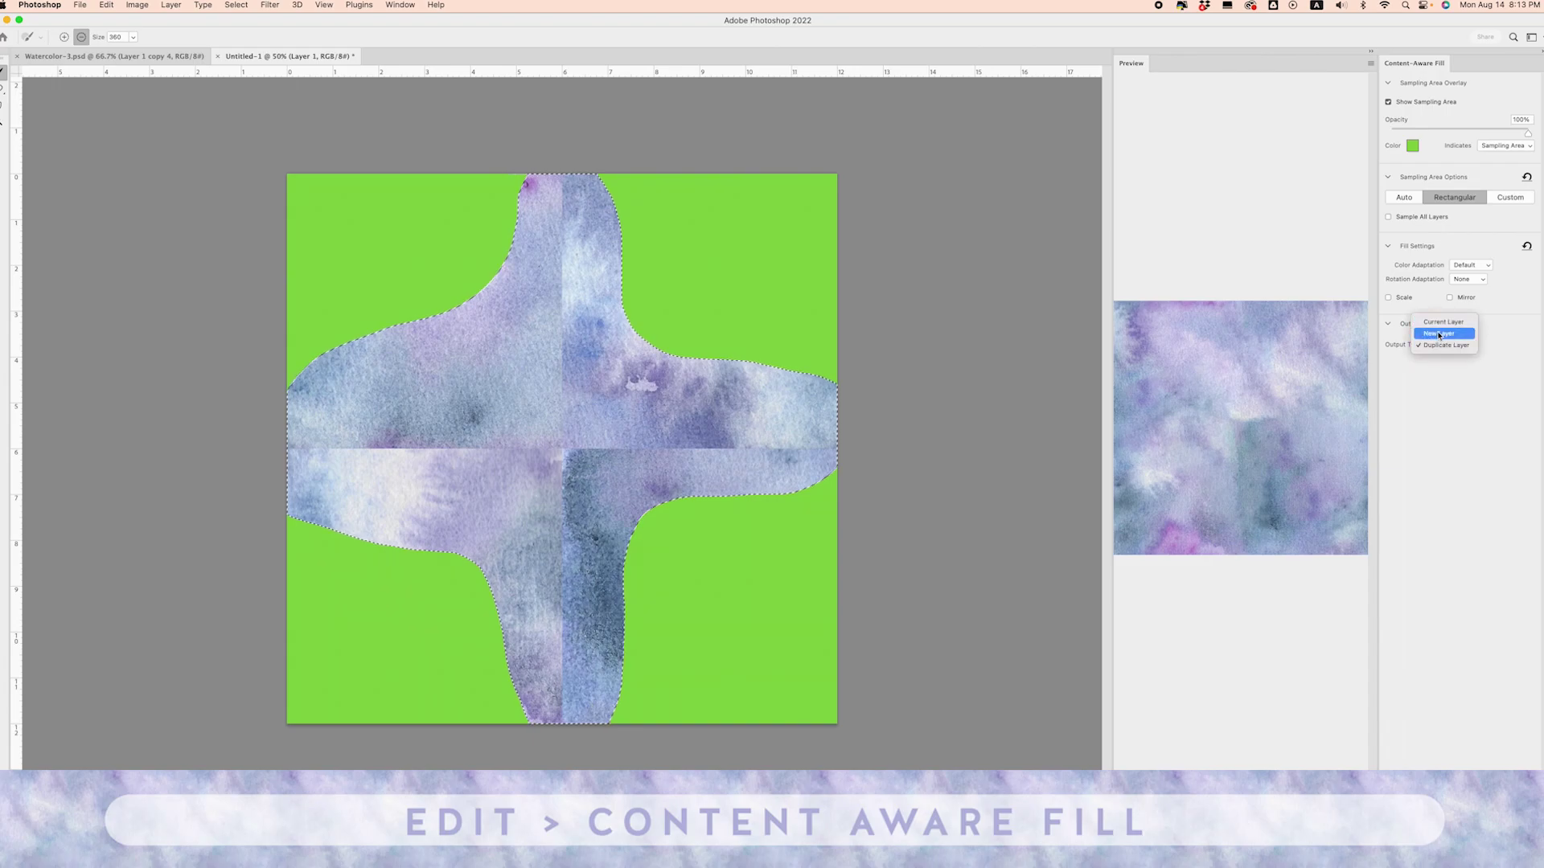
left_click(1439, 333)
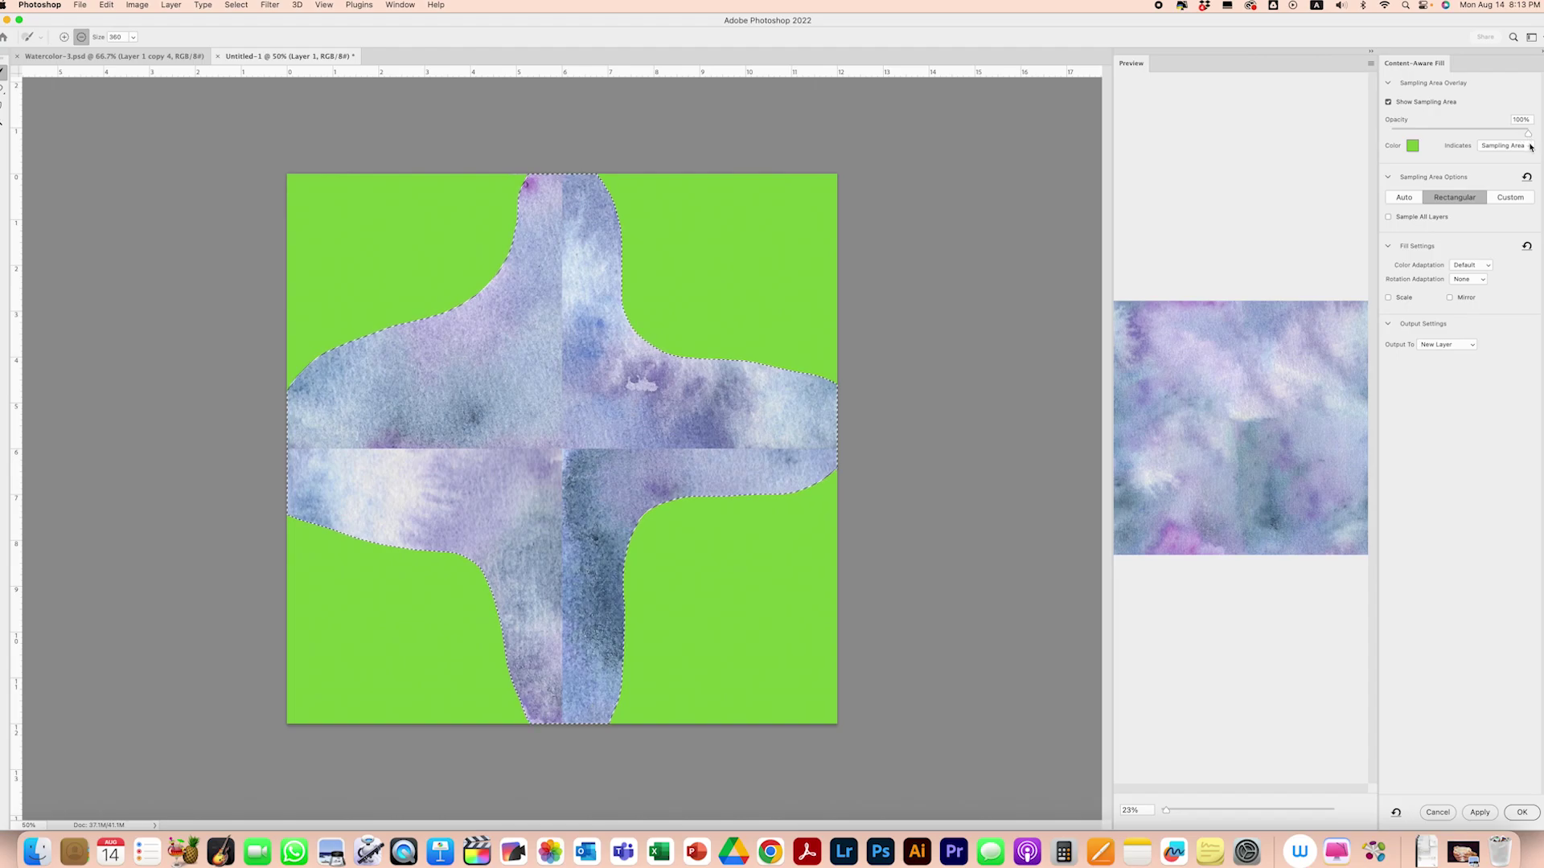
left_click(1521, 813)
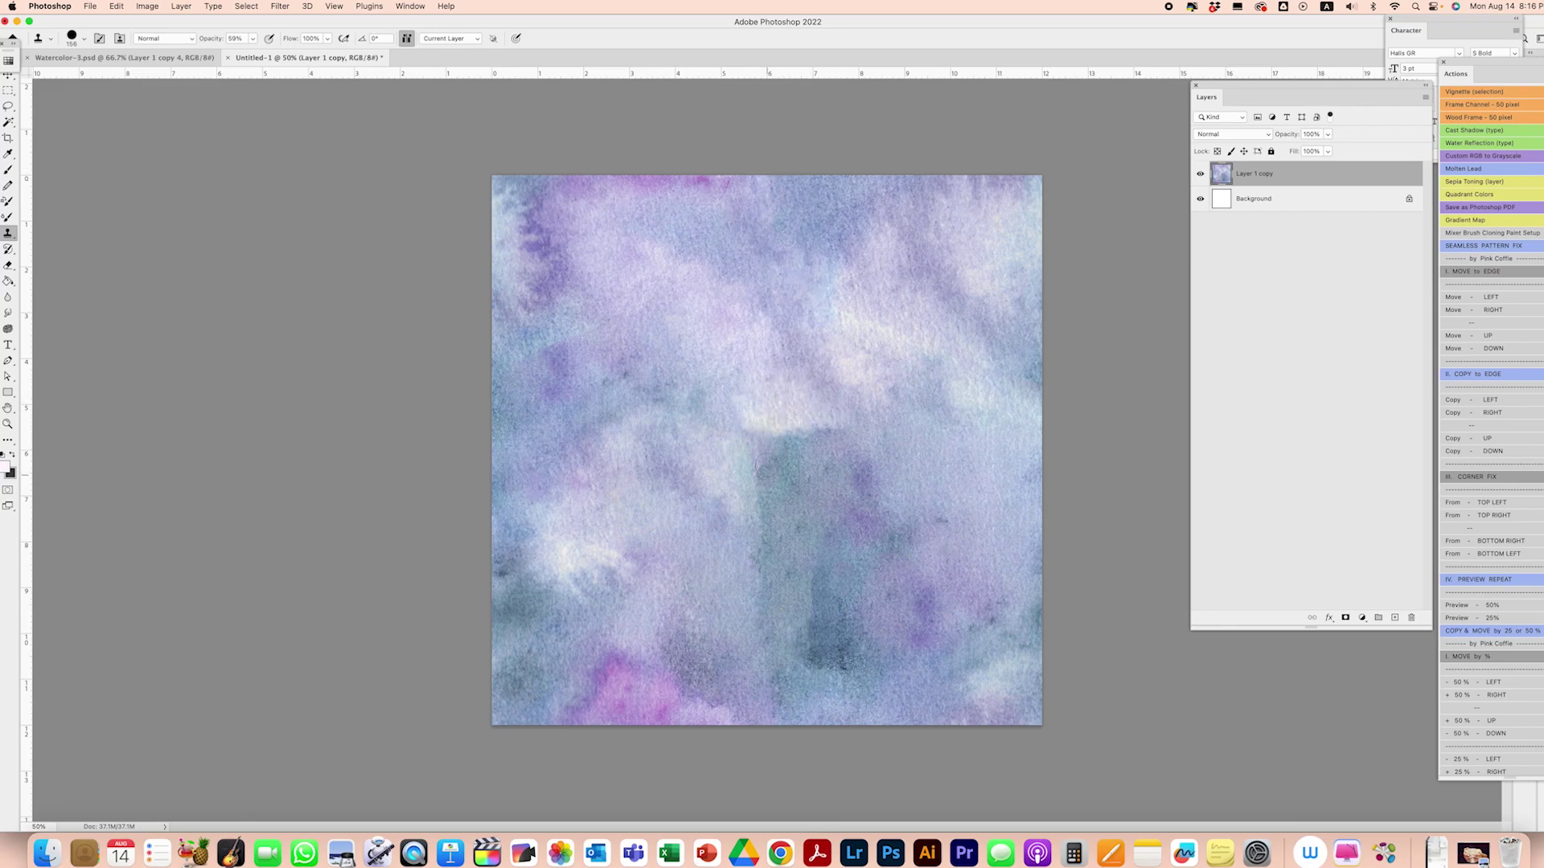
Step: Lasso the dark blotch near the centre and start a Content-Aware Fill on it
left_click(116, 7)
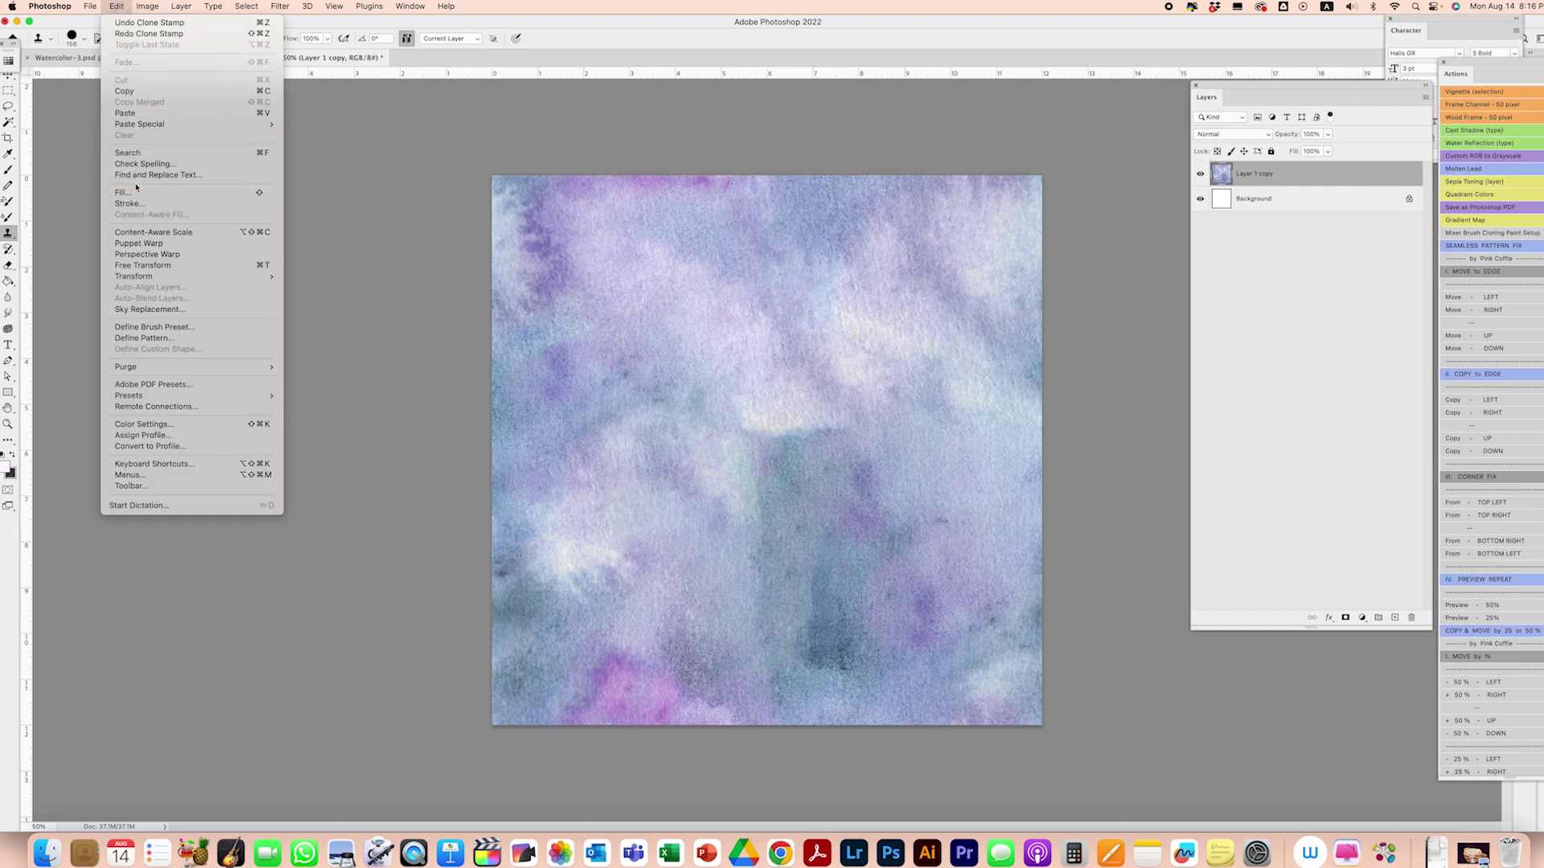
key("l")
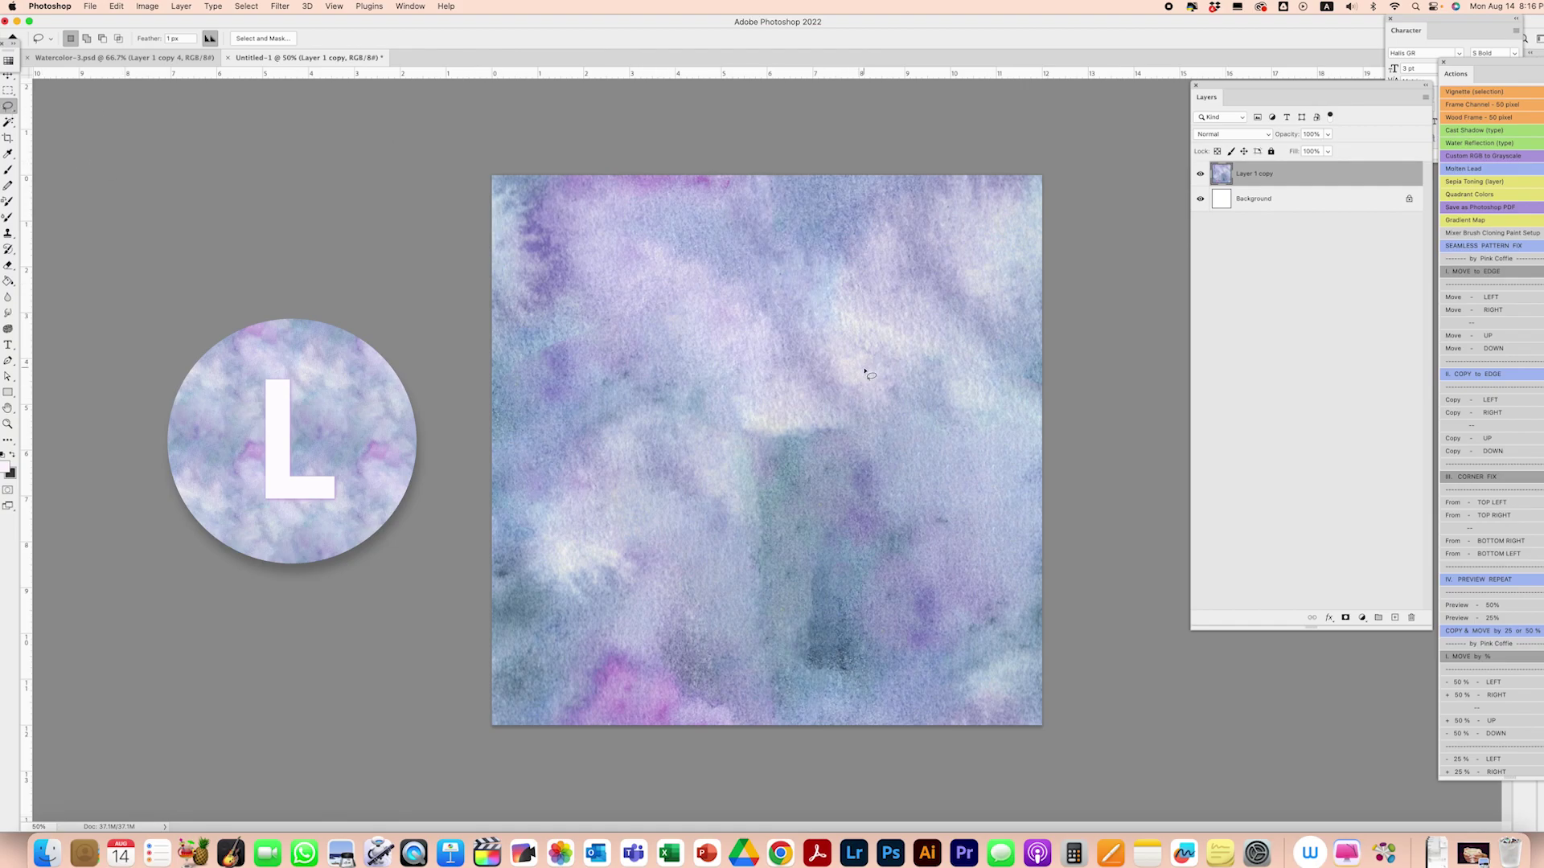
mouse_move(866, 360)
left_mouse_down()
mouse_move(693, 339)
mouse_move(686, 545)
mouse_move(740, 705)
mouse_move(791, 651)
mouse_move(825, 504)
left_mouse_up()
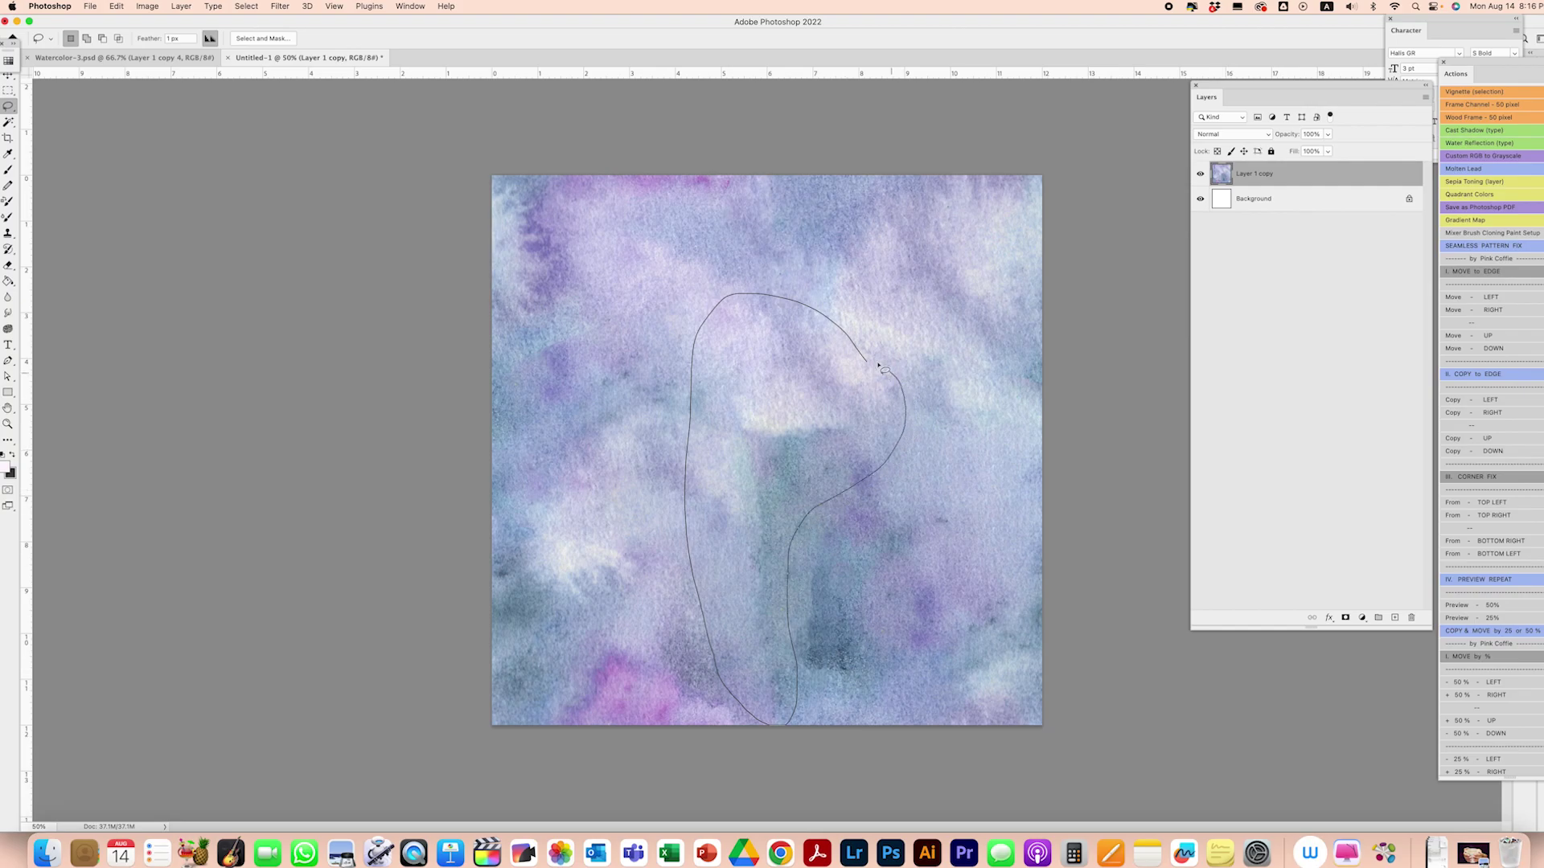
left_click_drag(863, 355, 863, 355)
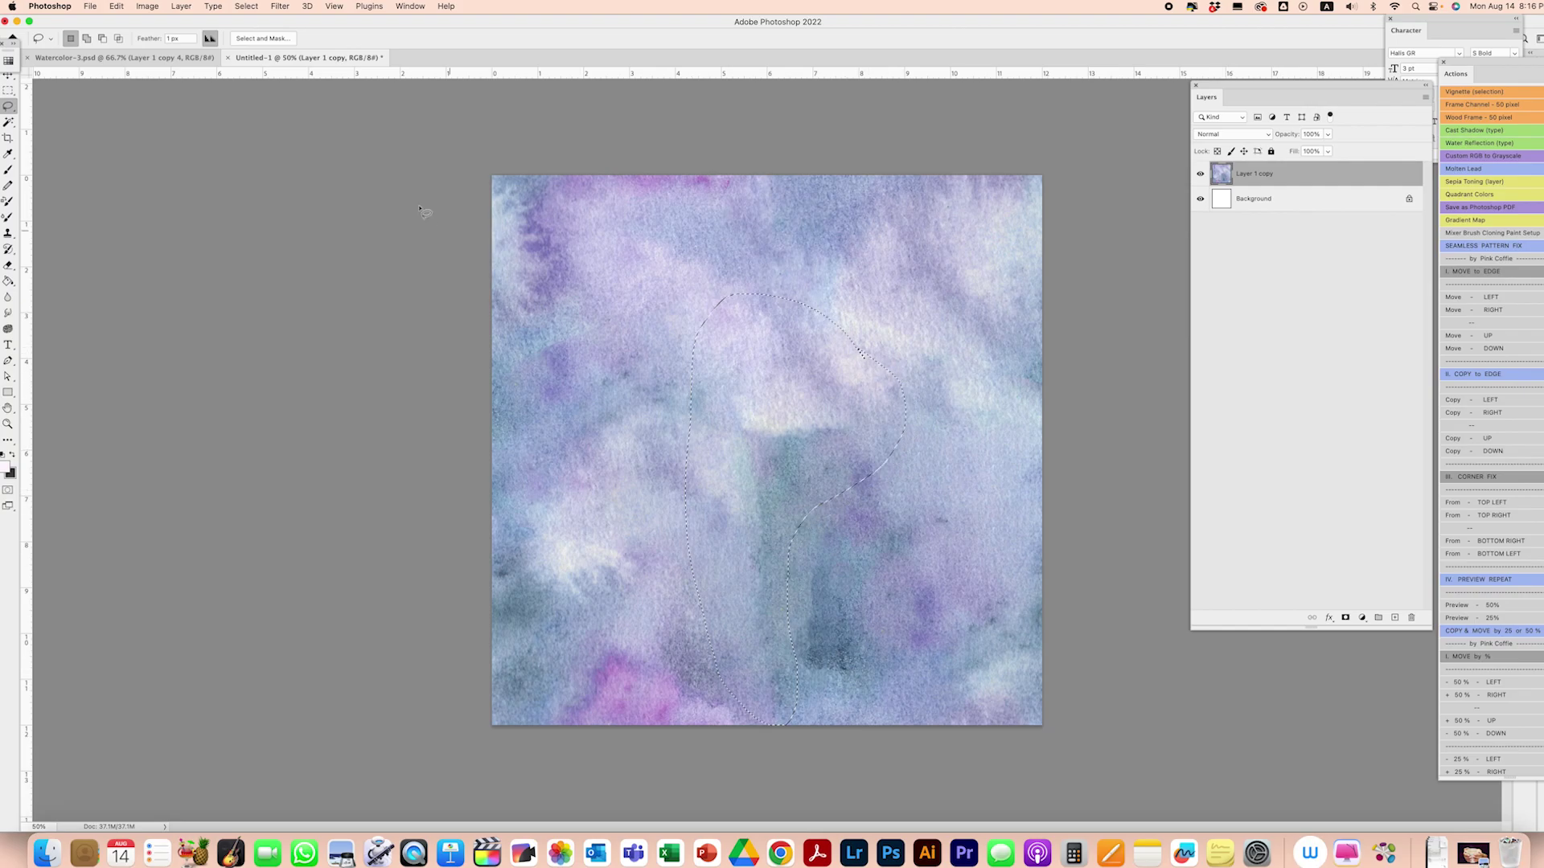
left_click(117, 5)
left_click(164, 216)
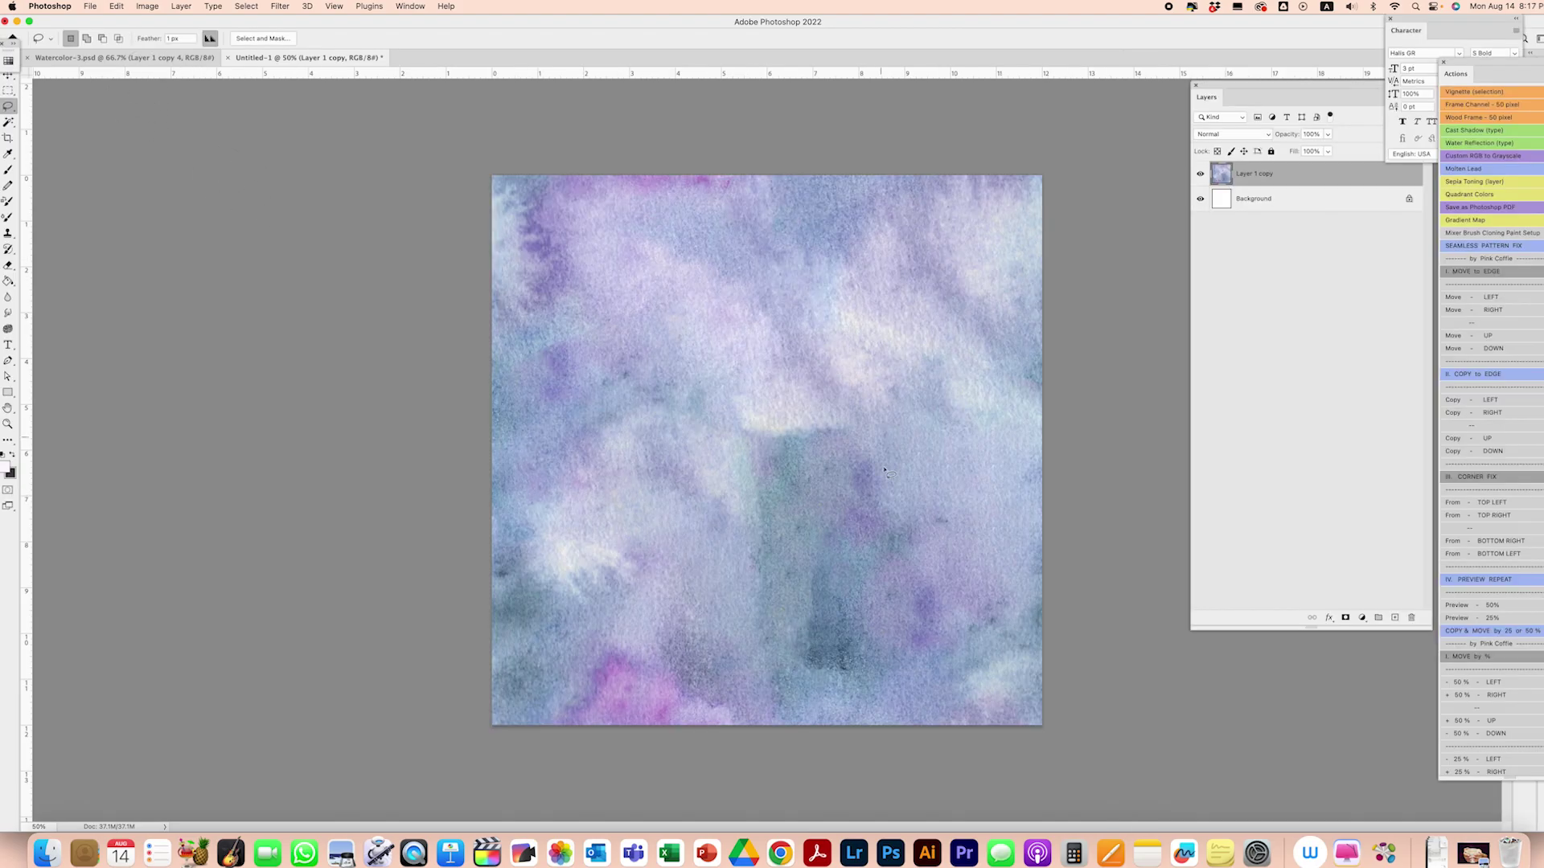
Step: Redraw a larger outline around the blotch and apply Content-Aware Fill as Layer 1 copy 2
mouse_move(786, 352)
left_mouse_down()
mouse_move(934, 489)
mouse_move(886, 603)
mouse_move(824, 666)
mouse_move(726, 709)
mouse_move(667, 660)
mouse_move(637, 559)
mouse_move(633, 459)
mouse_move(701, 344)
left_mouse_up()
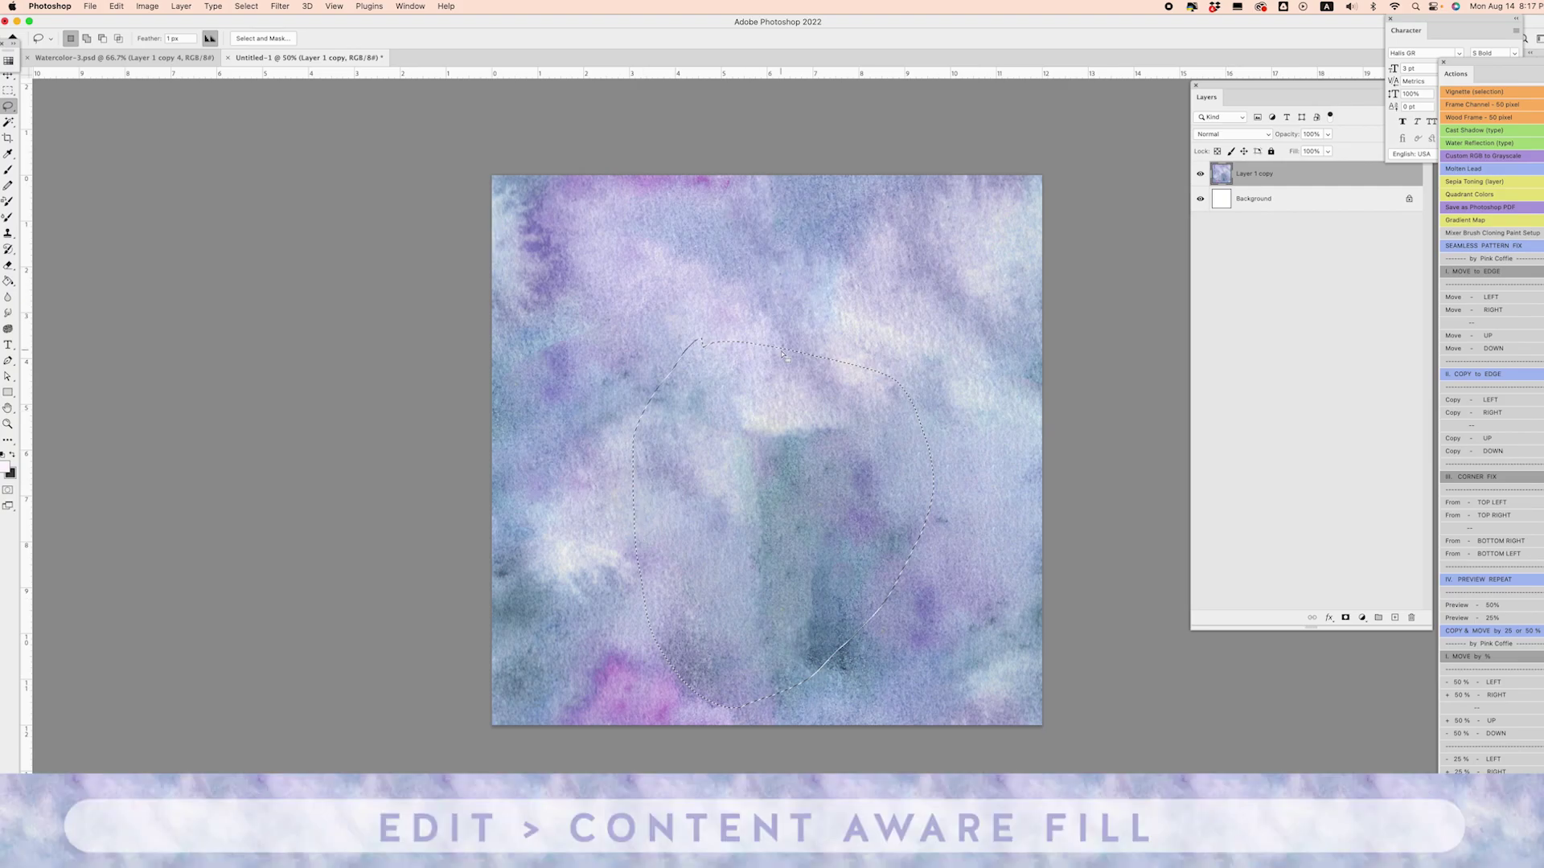
left_click(116, 7)
left_click(165, 213)
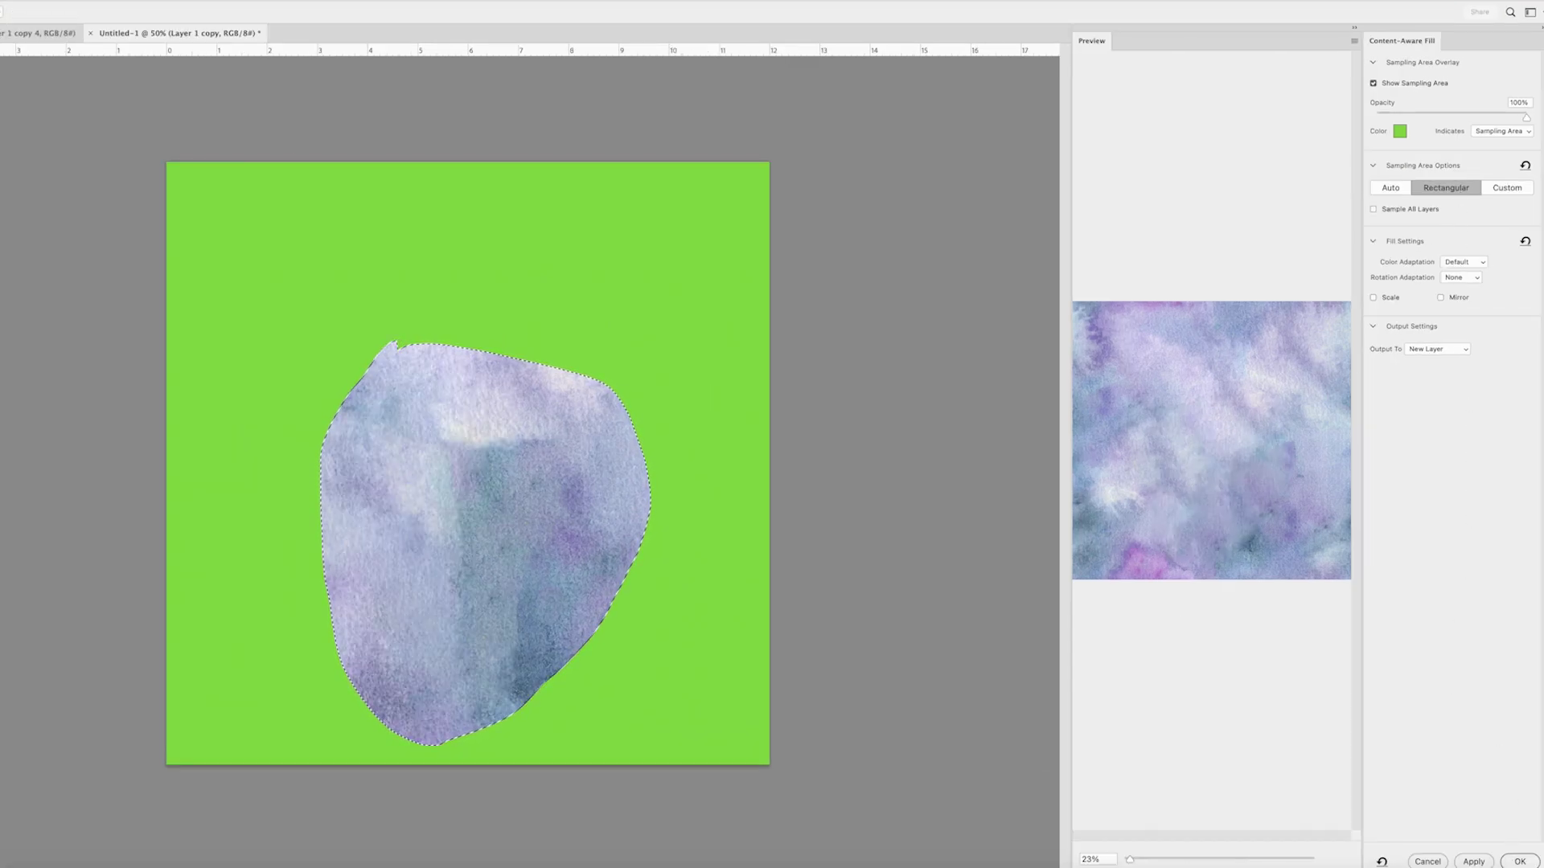
left_click(1519, 862)
Step: Deselect, then merge the patch layer with Layer 1 copy into Layer 1 copy 2
key("ctrl+d")
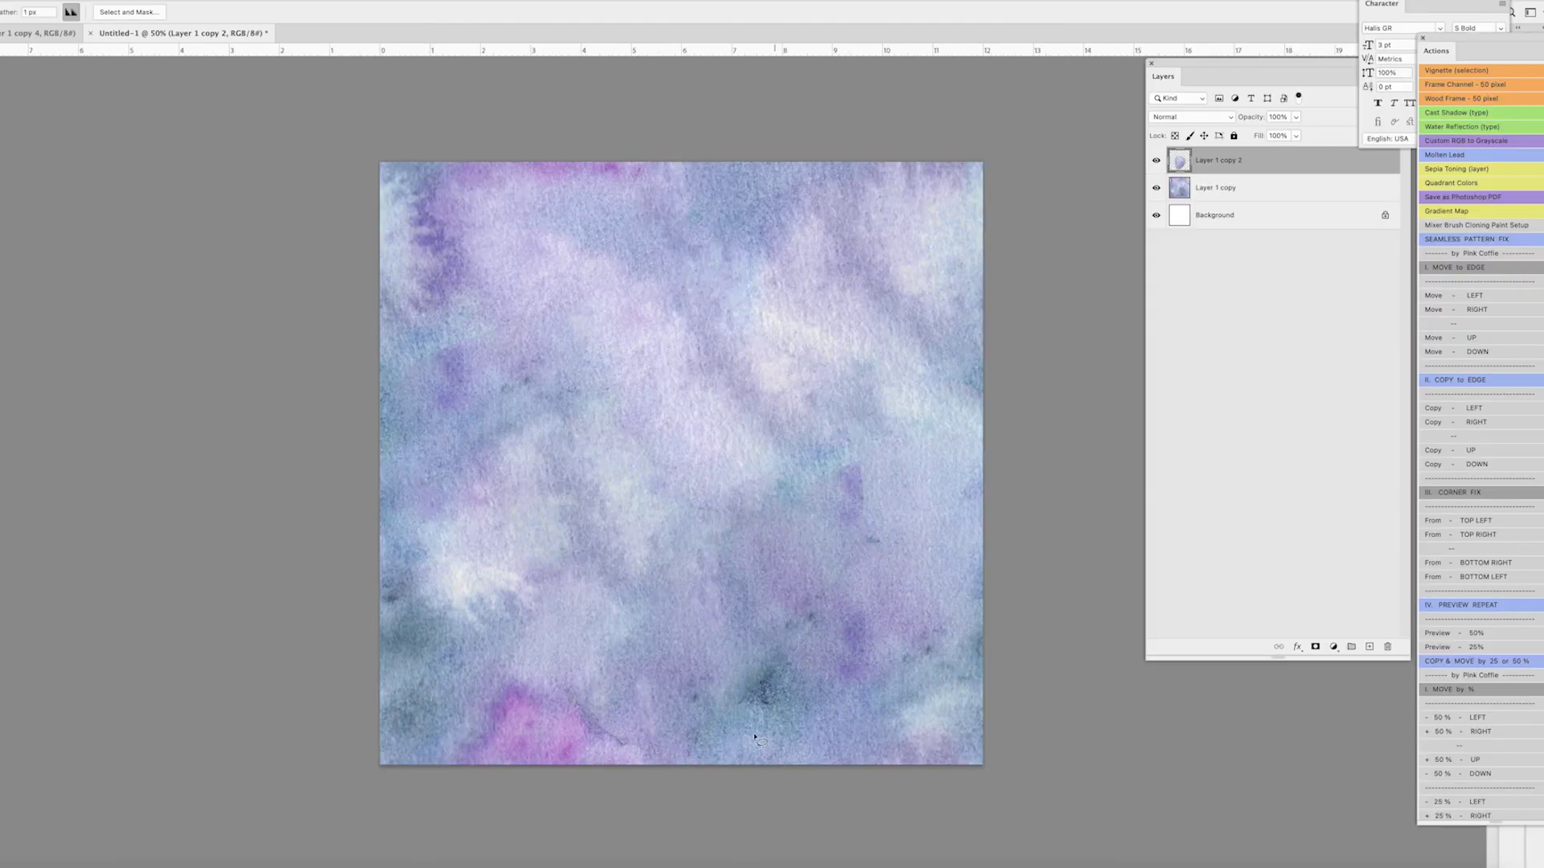
key("super+e")
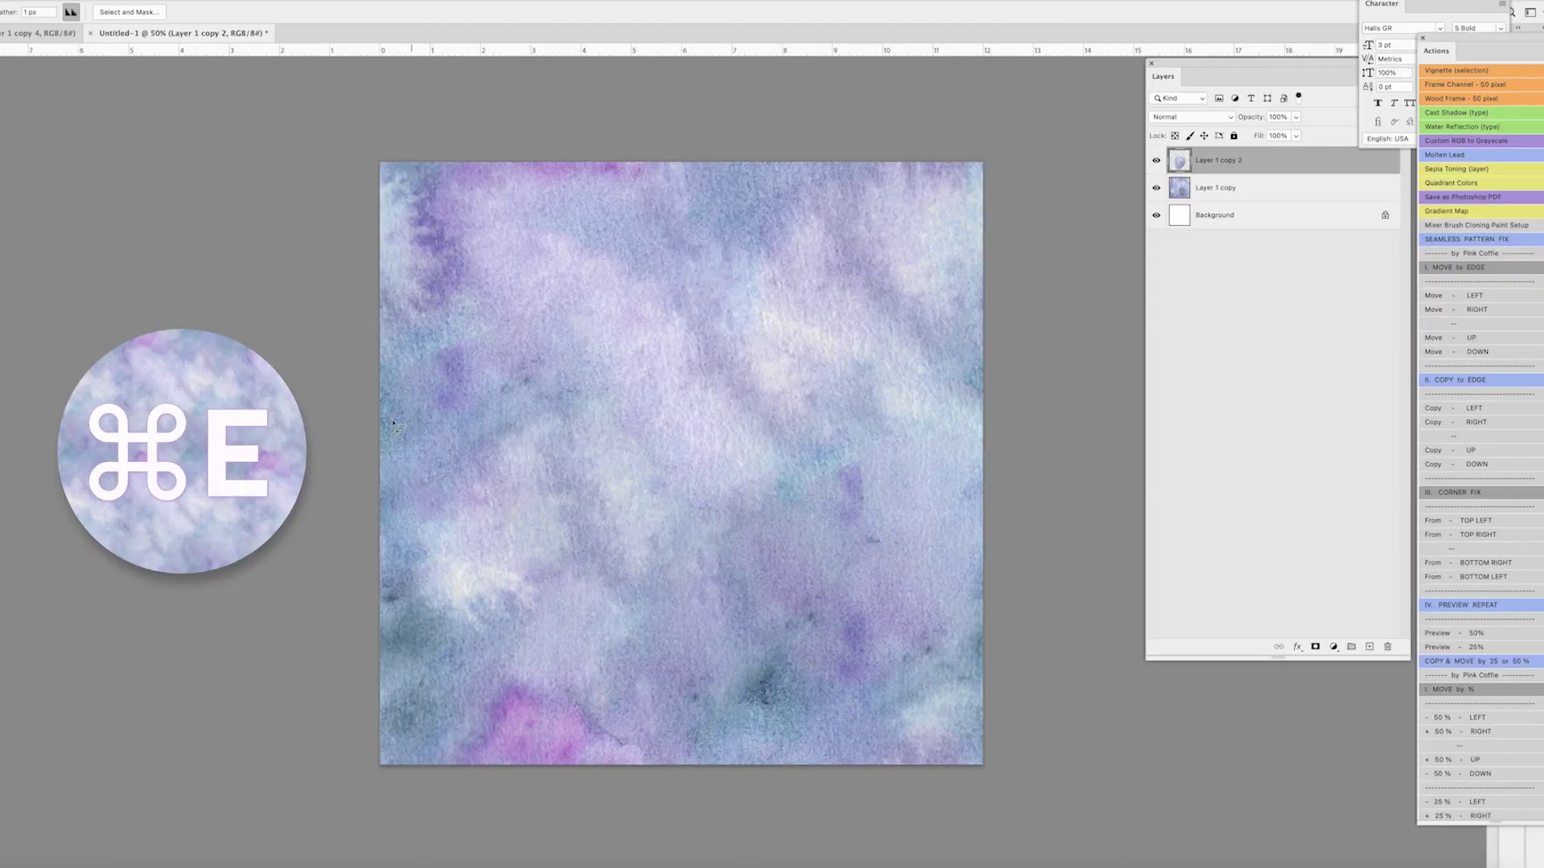
left_click(1235, 187, "shift")
key("super+e")
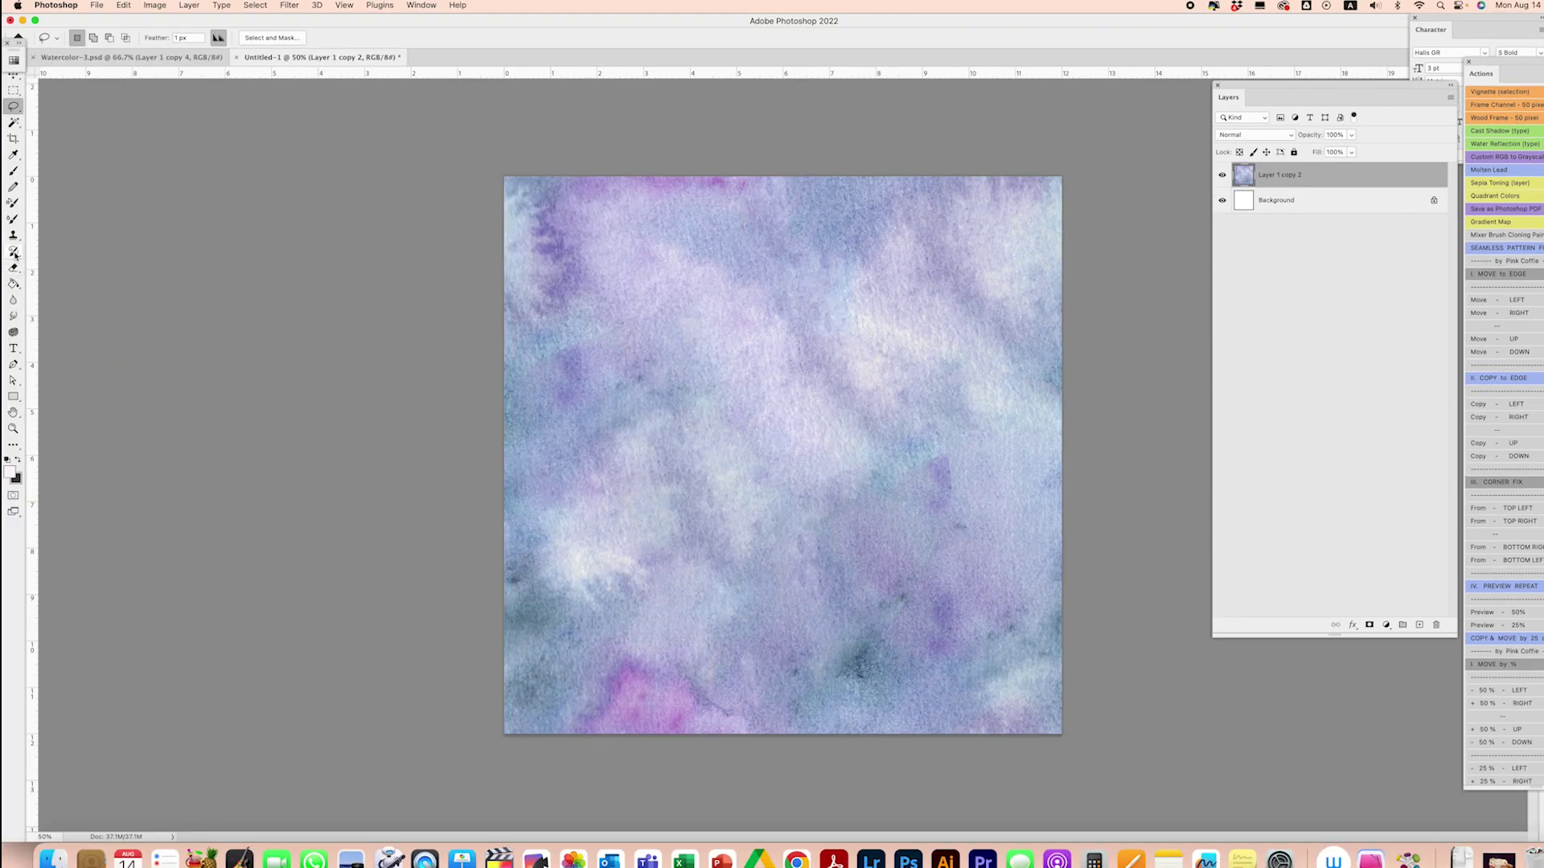
key("s")
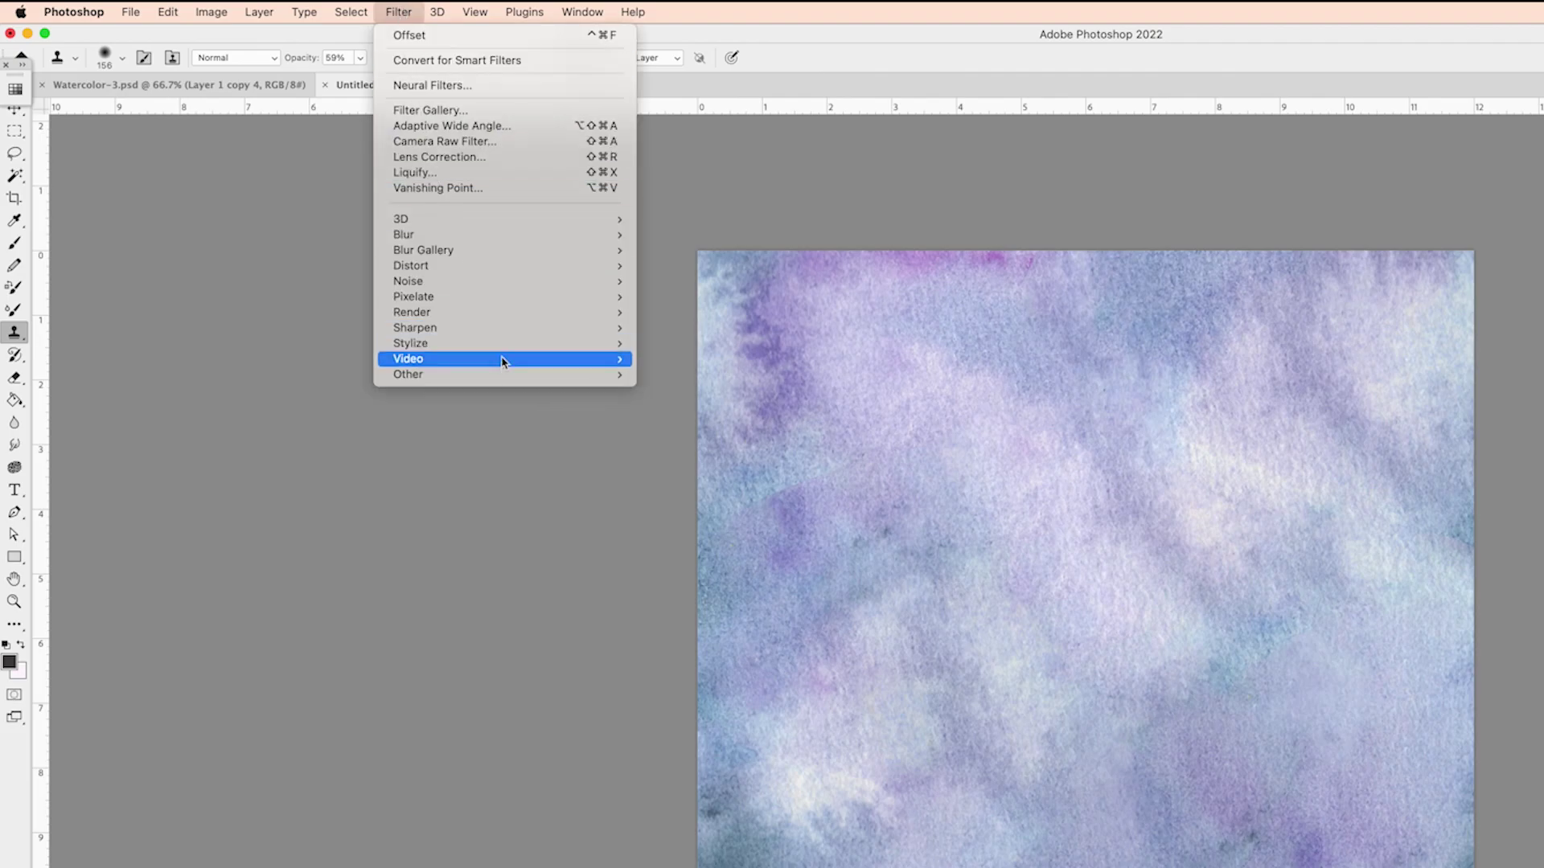
Step: Reapply the Offset filter to check the tile for new seams
mouse_move(506, 376)
left_click(679, 452)
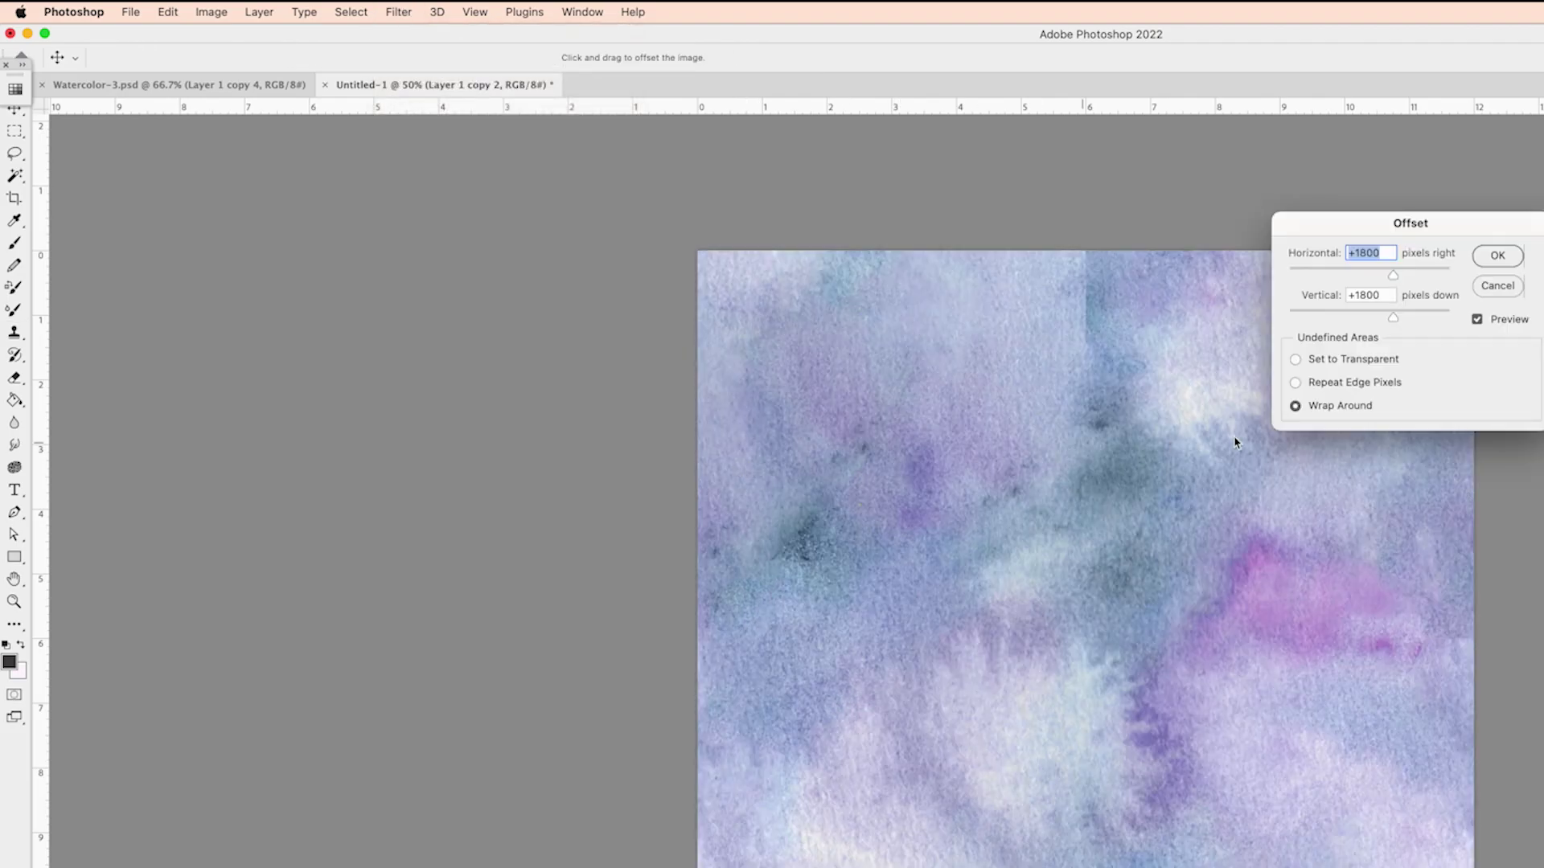
left_click(989, 67)
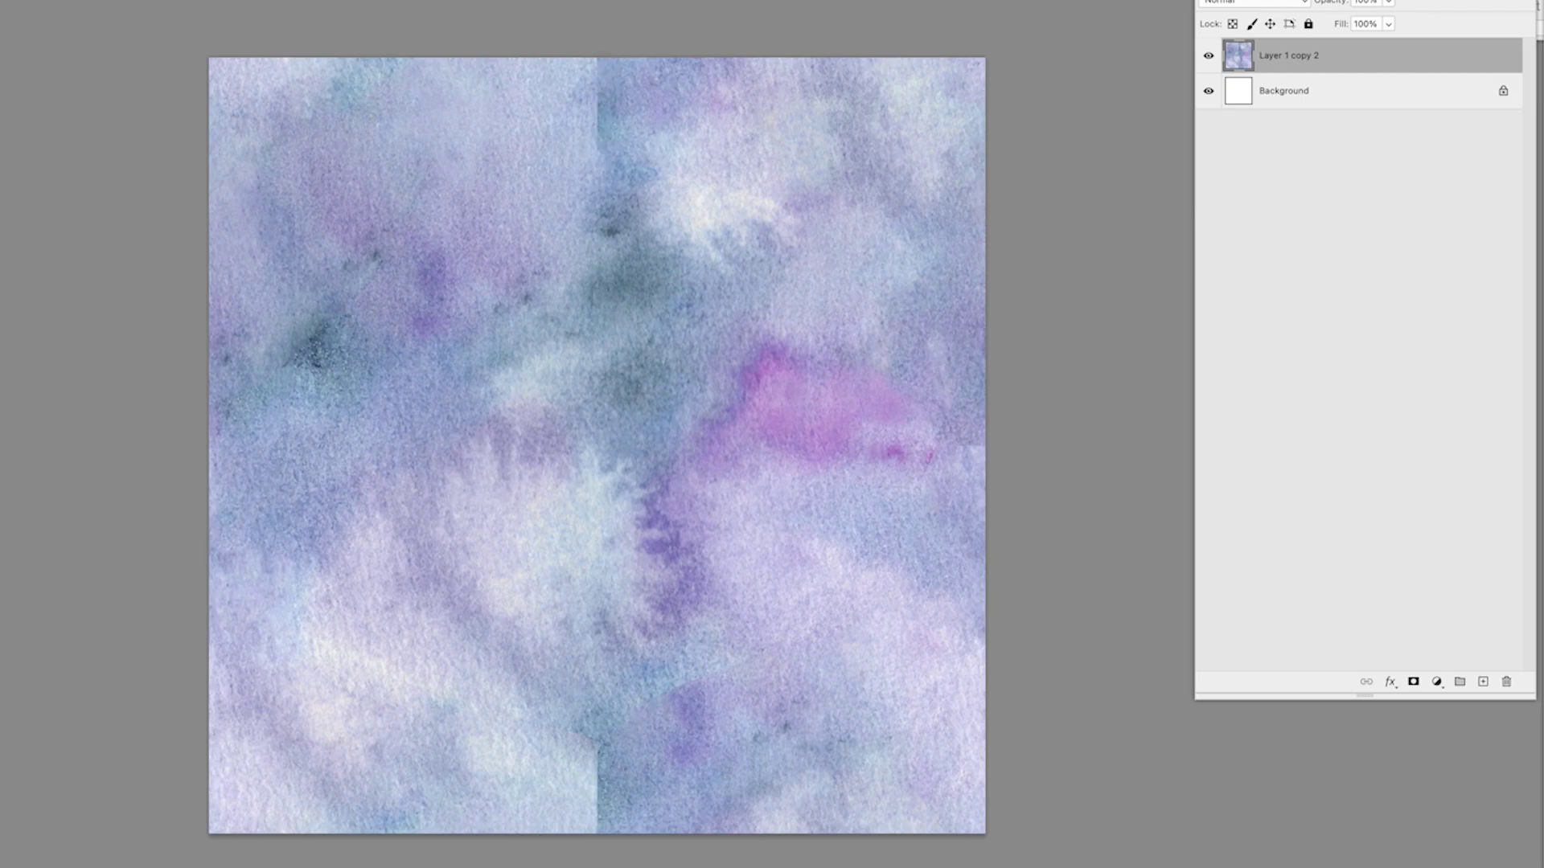
Step: Select the new vertical seam and pink edge patch, then Content-Aware Fill them
mouse_move(584, 42)
left_mouse_down()
mouse_move(496, 133)
mouse_move(490, 225)
mouse_move(509, 308)
mouse_move(552, 344)
mouse_move(642, 313)
mouse_move(686, 227)
left_mouse_up()
mouse_move(984, 401)
left_mouse_down()
mouse_move(844, 480)
mouse_move(1013, 485)
mouse_move(1037, 442)
left_mouse_up()
mouse_move(965, 371)
left_mouse_down()
mouse_move(944, 555)
mouse_move(986, 394)
left_mouse_up()
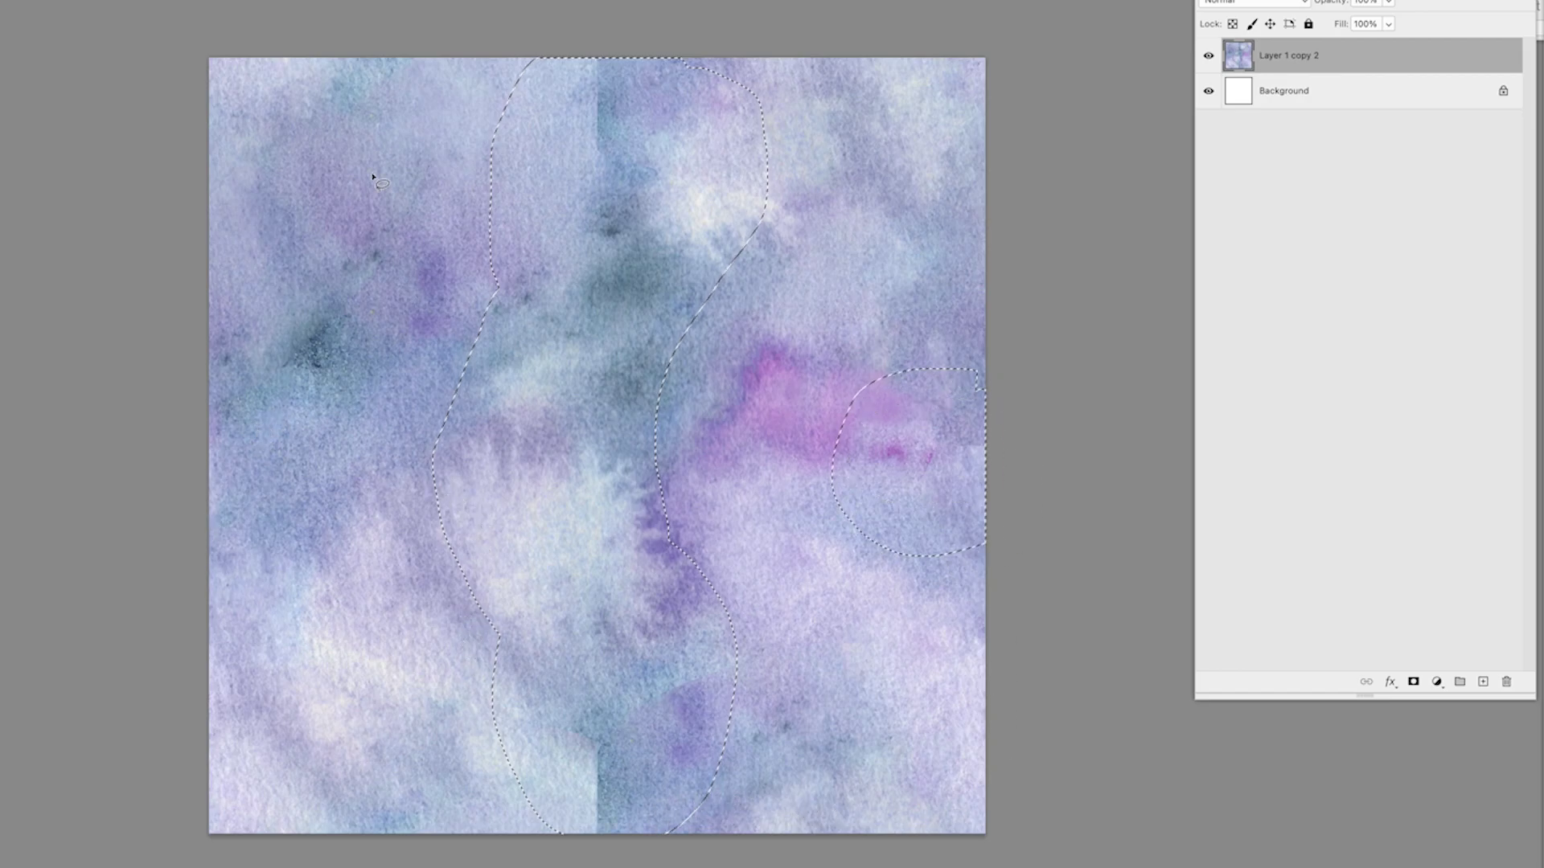
key("v")
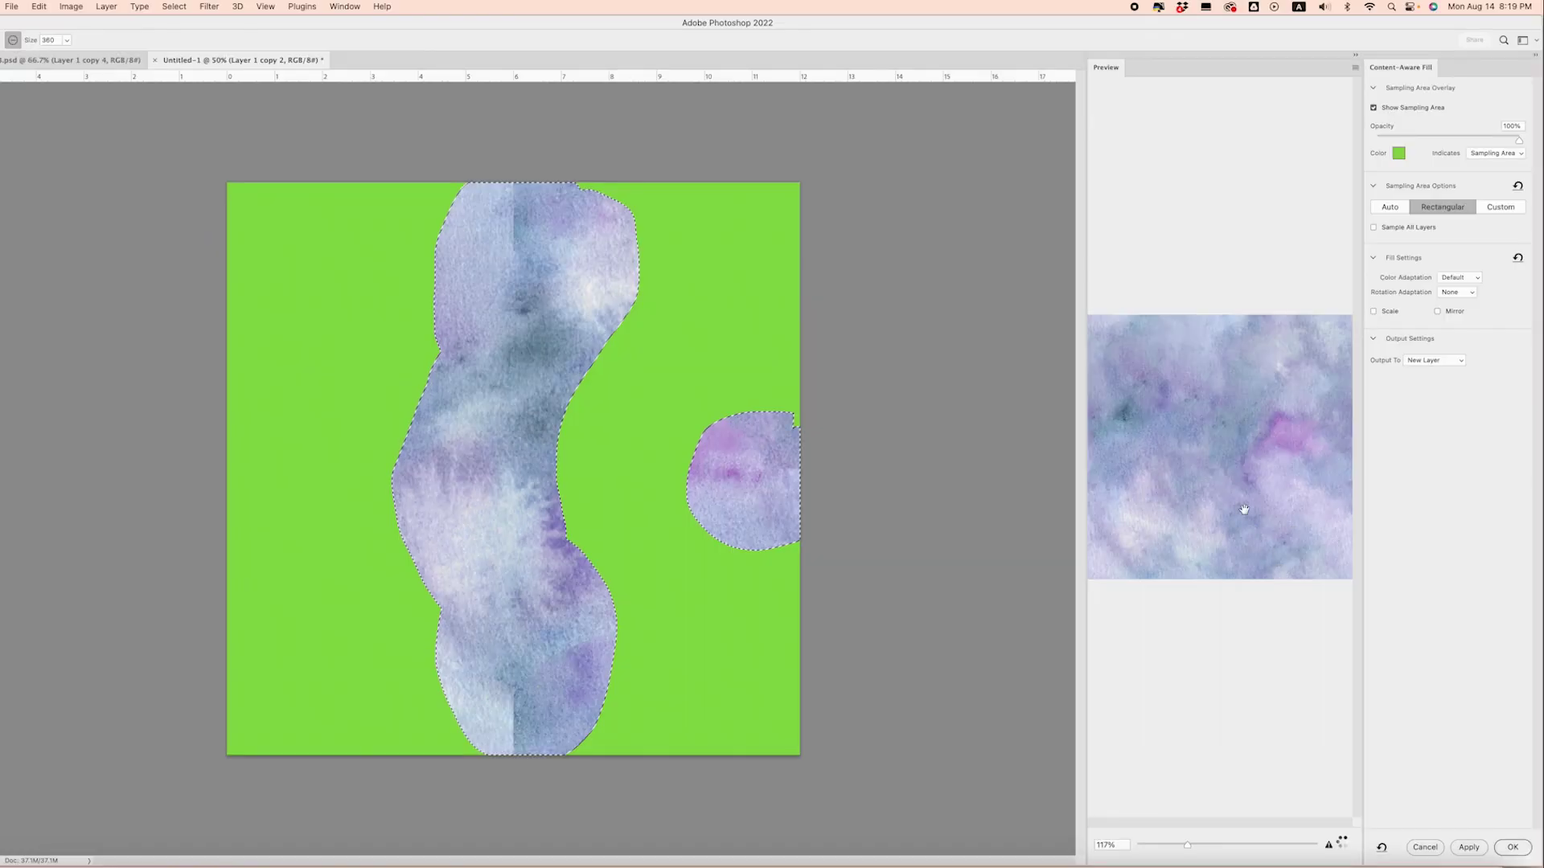
left_click(1506, 849)
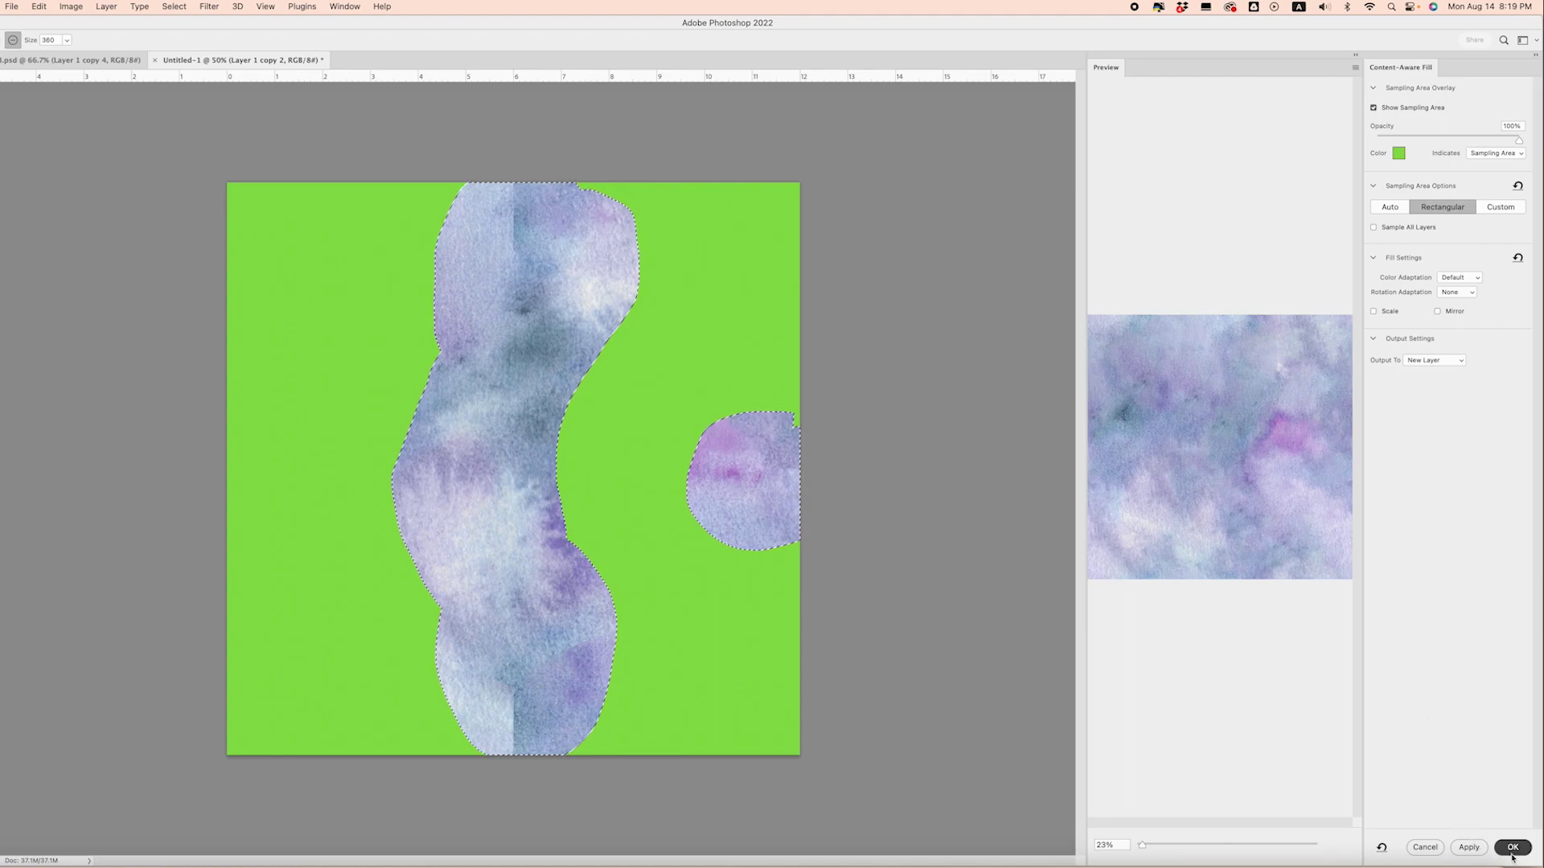
key("super+equal")
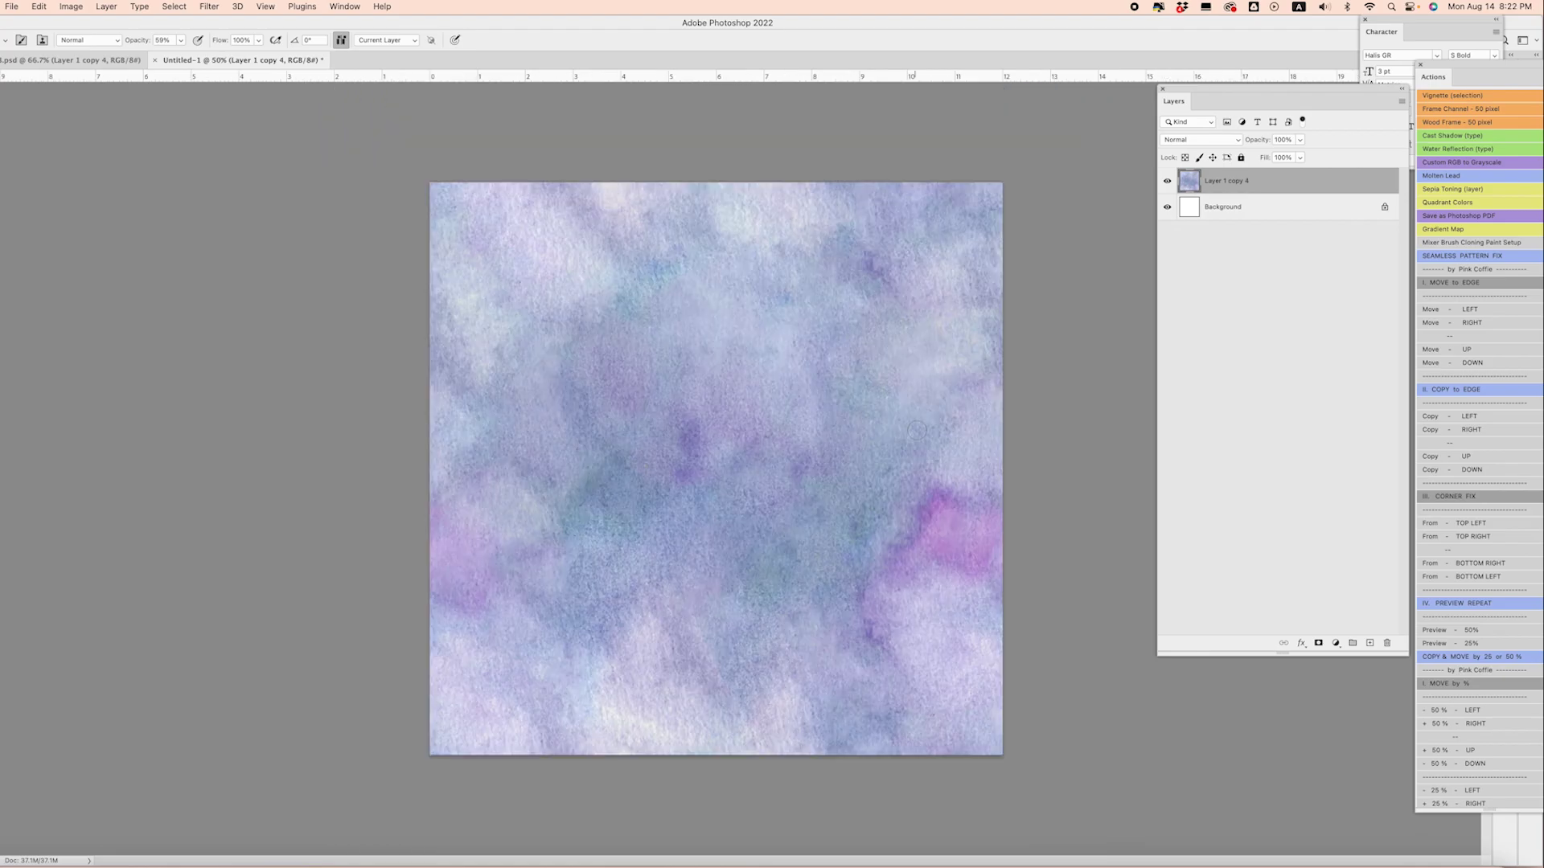
Step: Define the seamless watercolor tile as a pattern named 'Watercolor Texture'
left_click(40, 7)
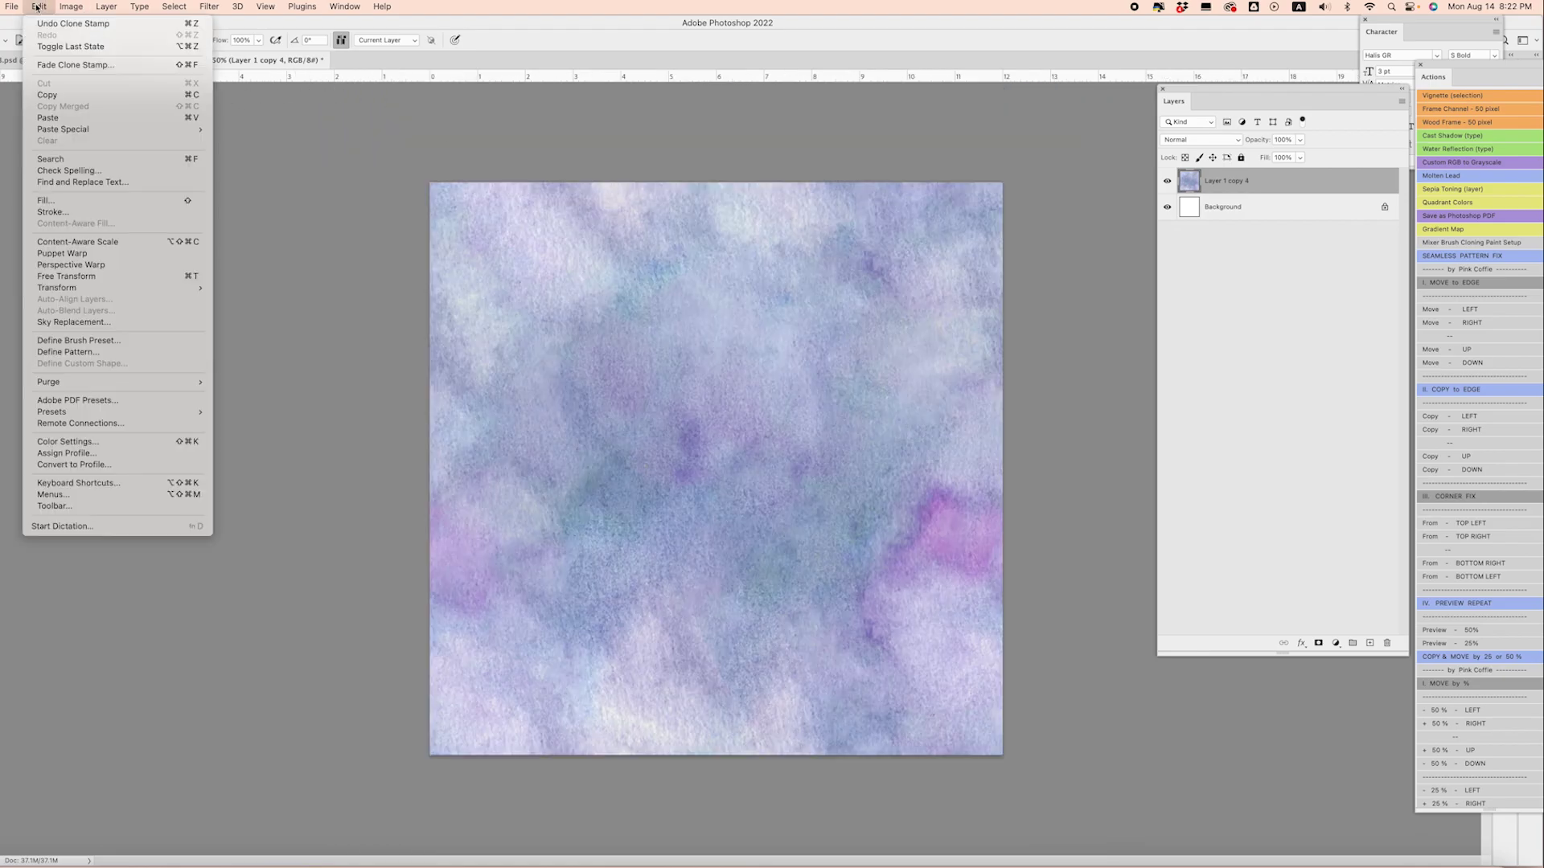
left_click(101, 352)
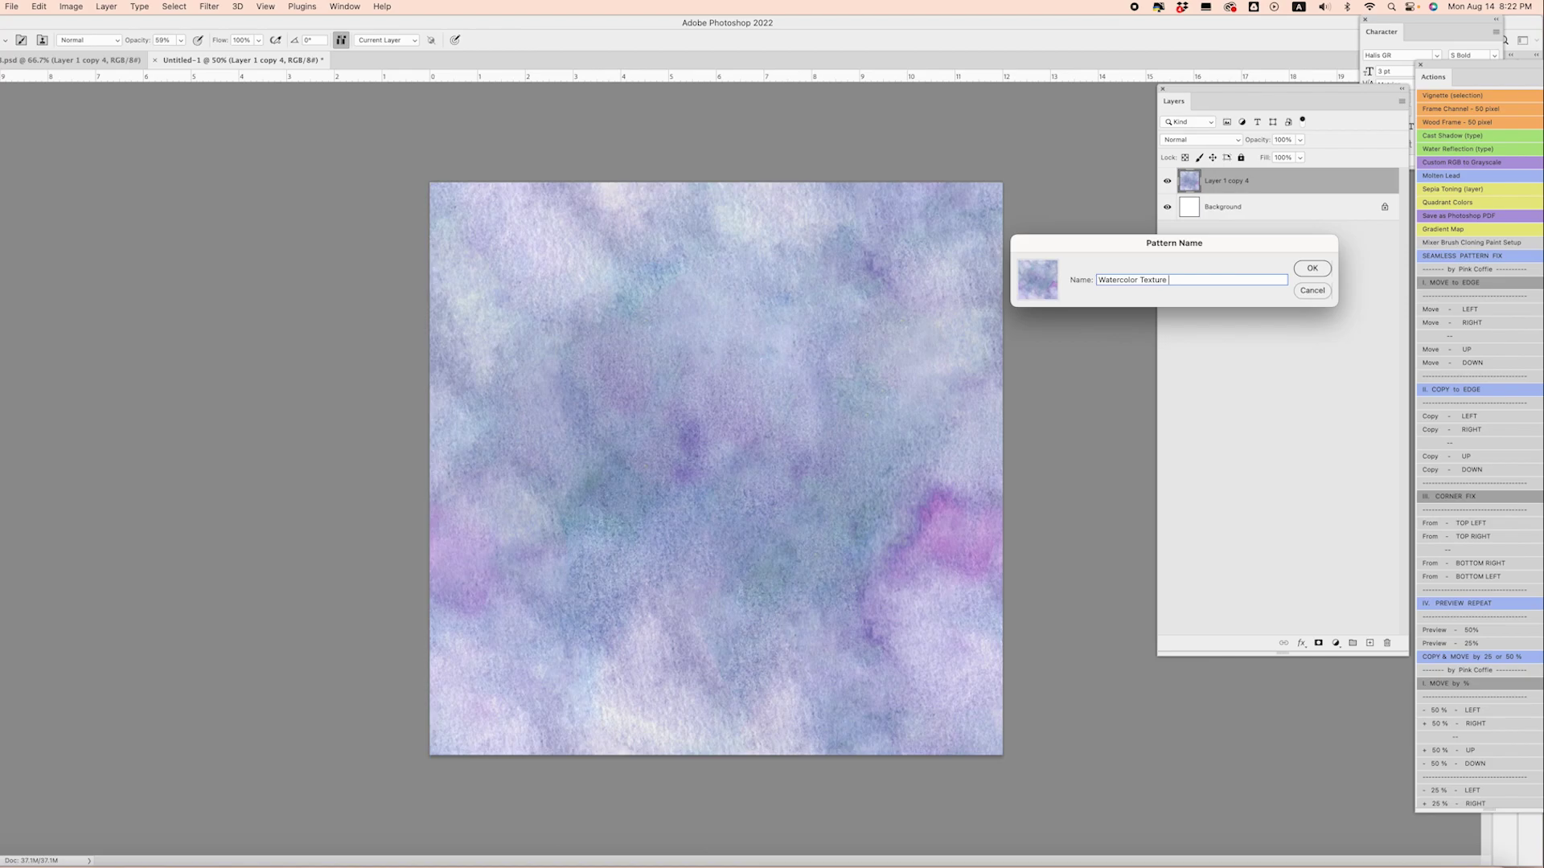
key("Return")
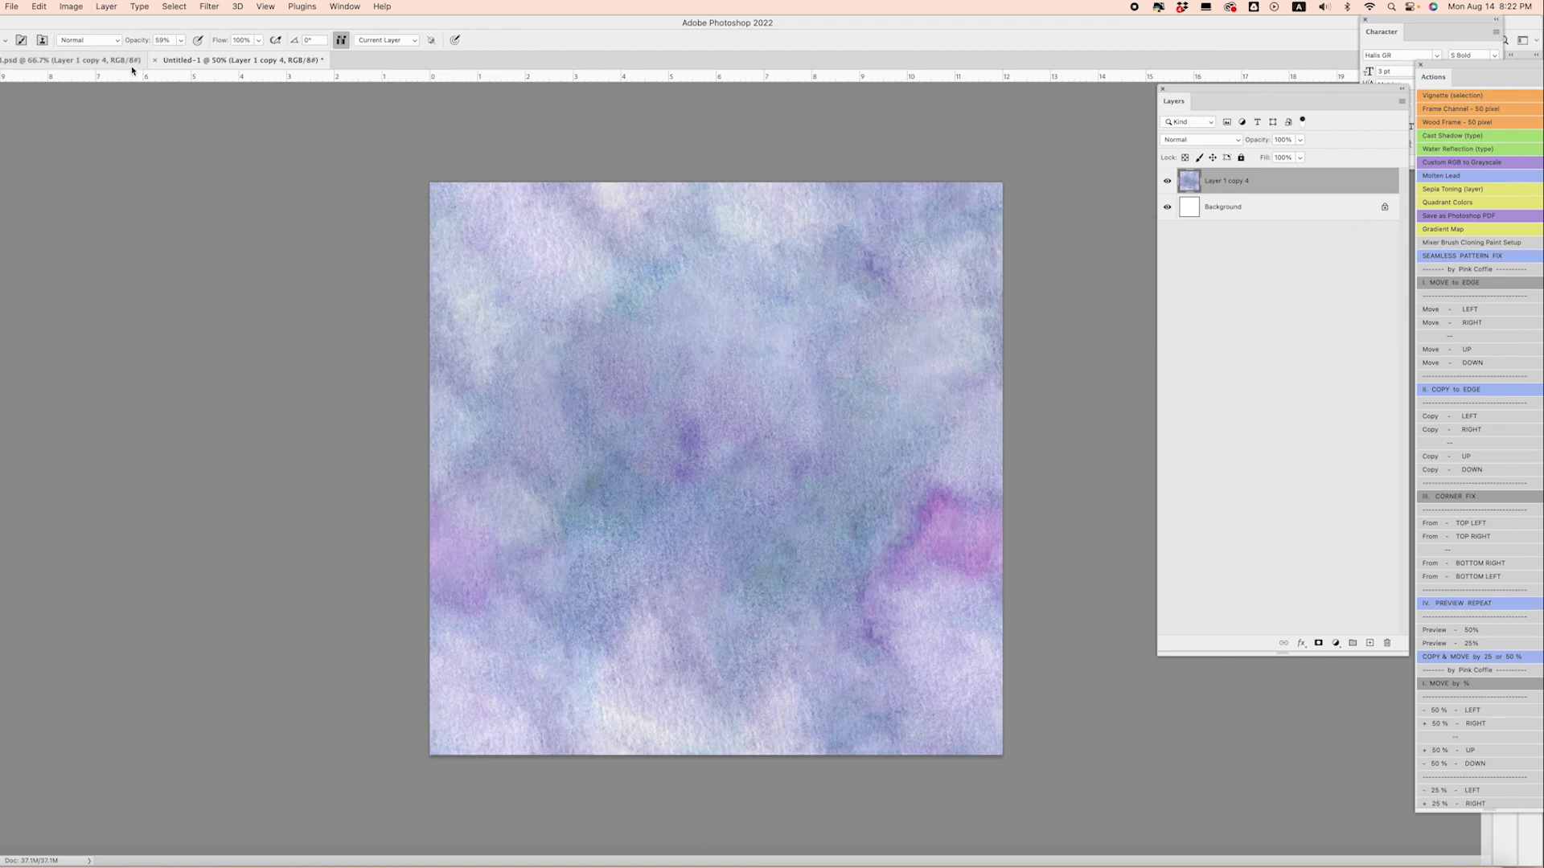
left_click(12, 6)
mouse_move(35, 198)
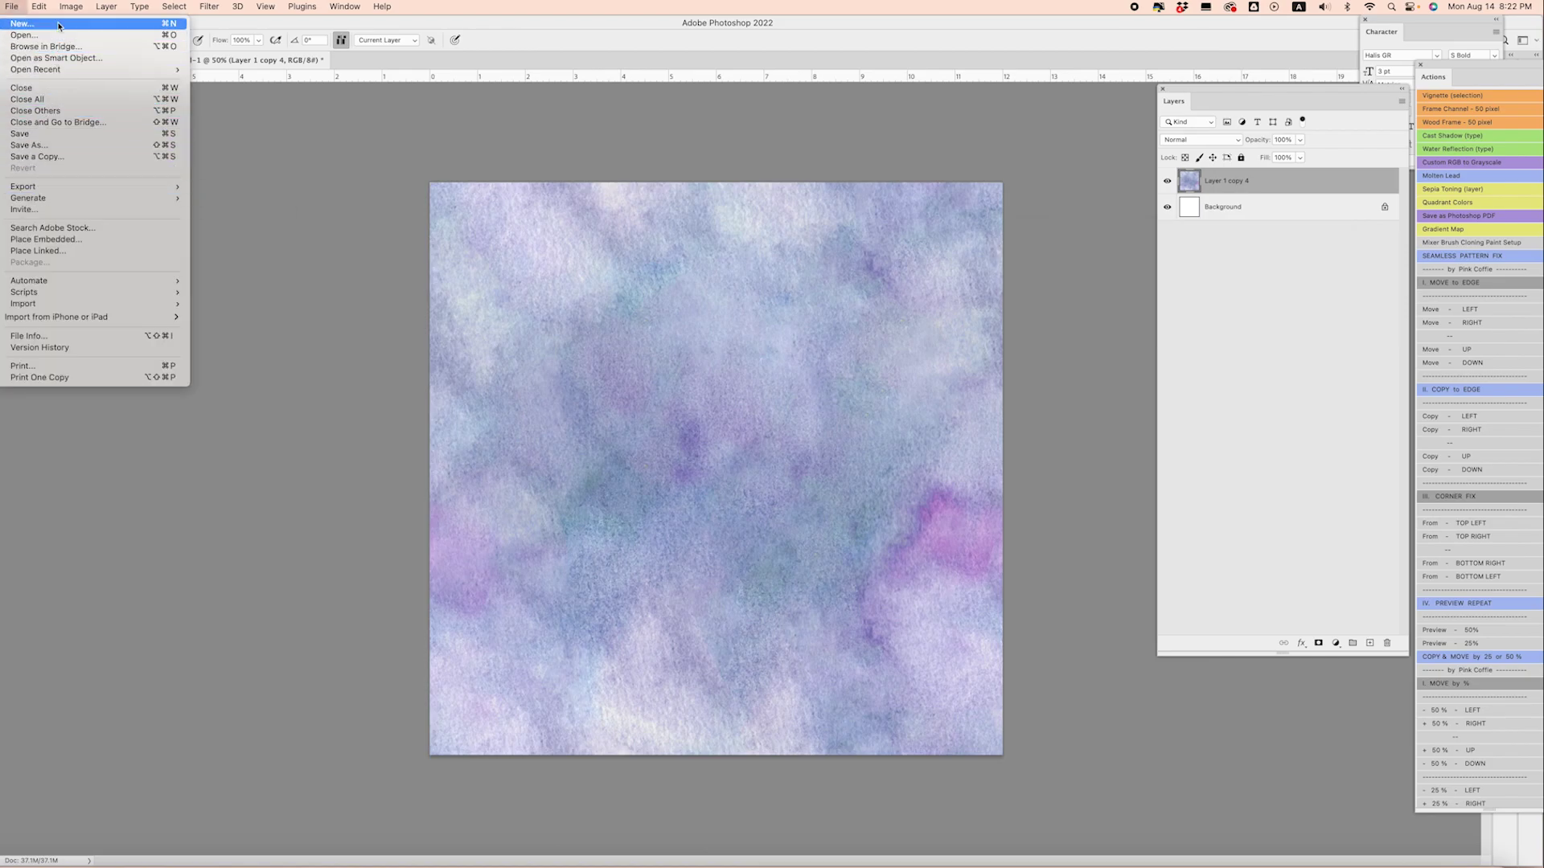
Step: Create a new document using the 1288 × 804 px preset
left_click(22, 23)
left_click(685, 331)
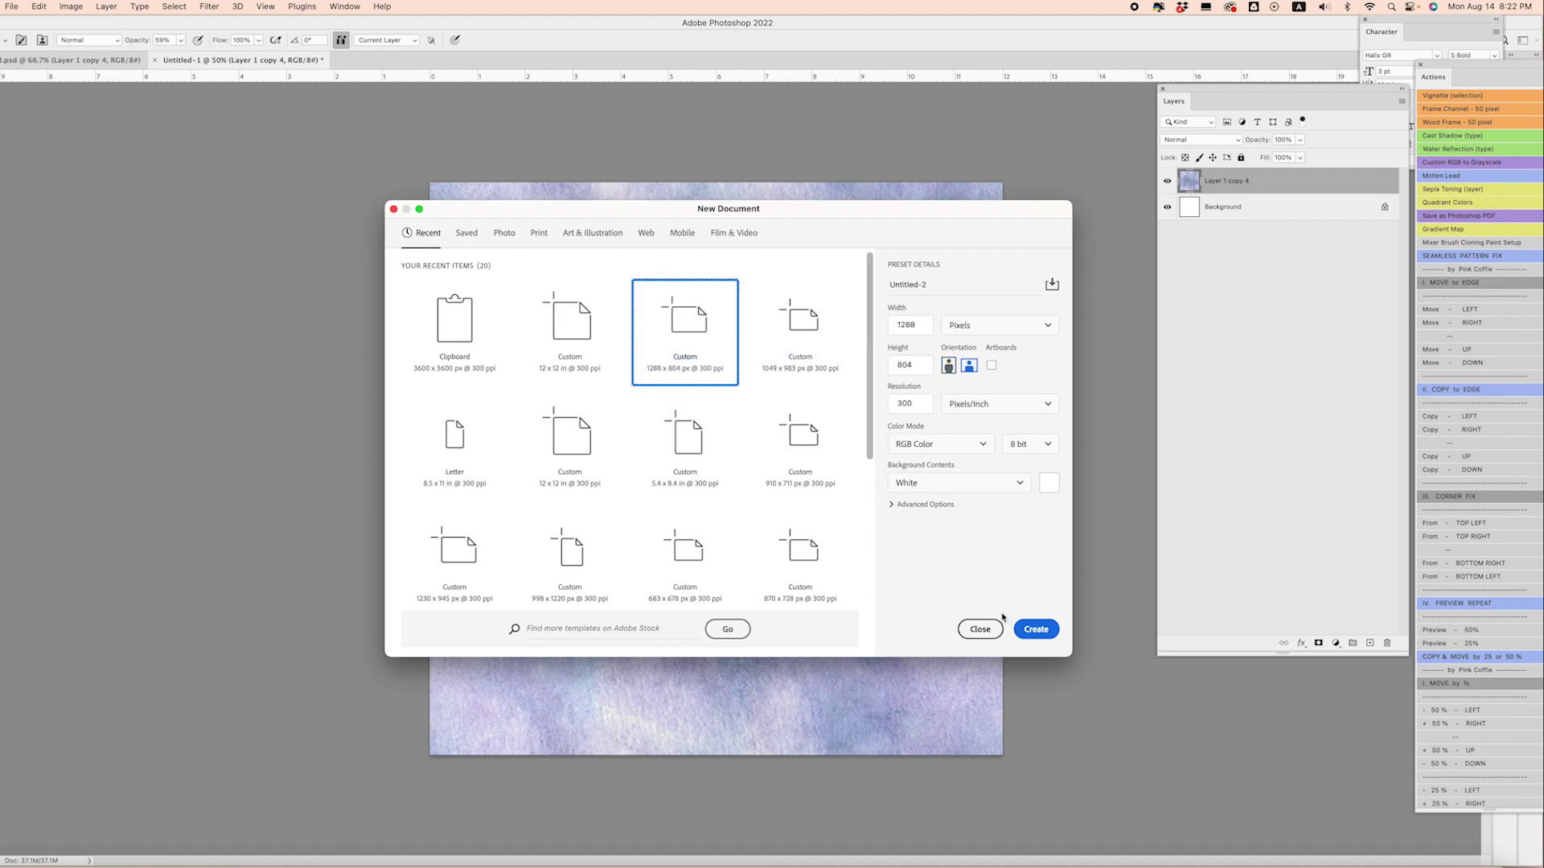
left_click(1035, 629)
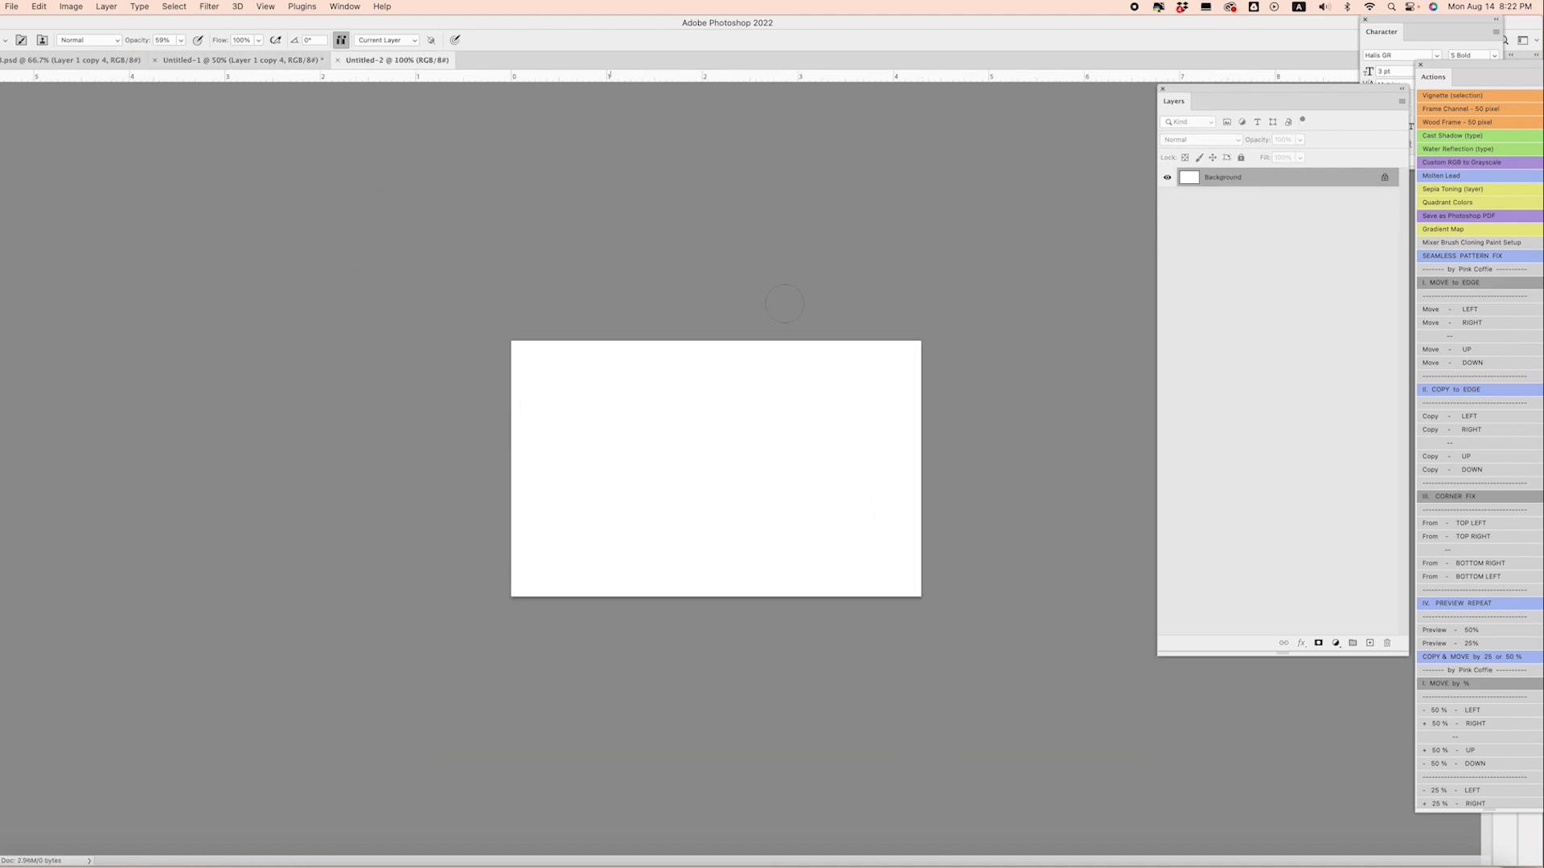
Step: Convert the Background into Layer 0 and add a Pattern Overlay effect to it
double_click(1272, 179)
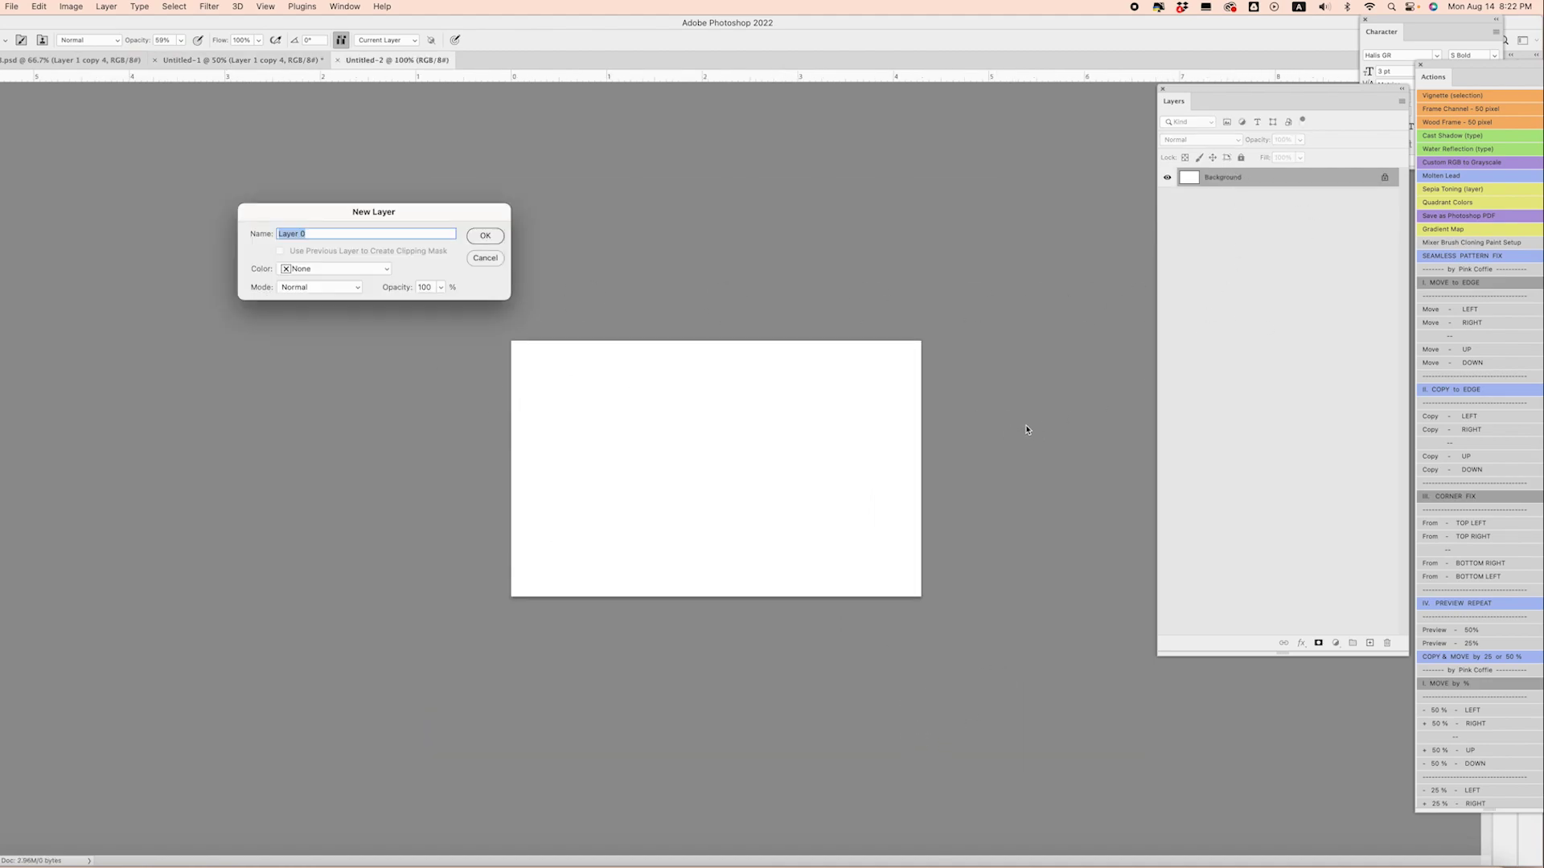
key("Return")
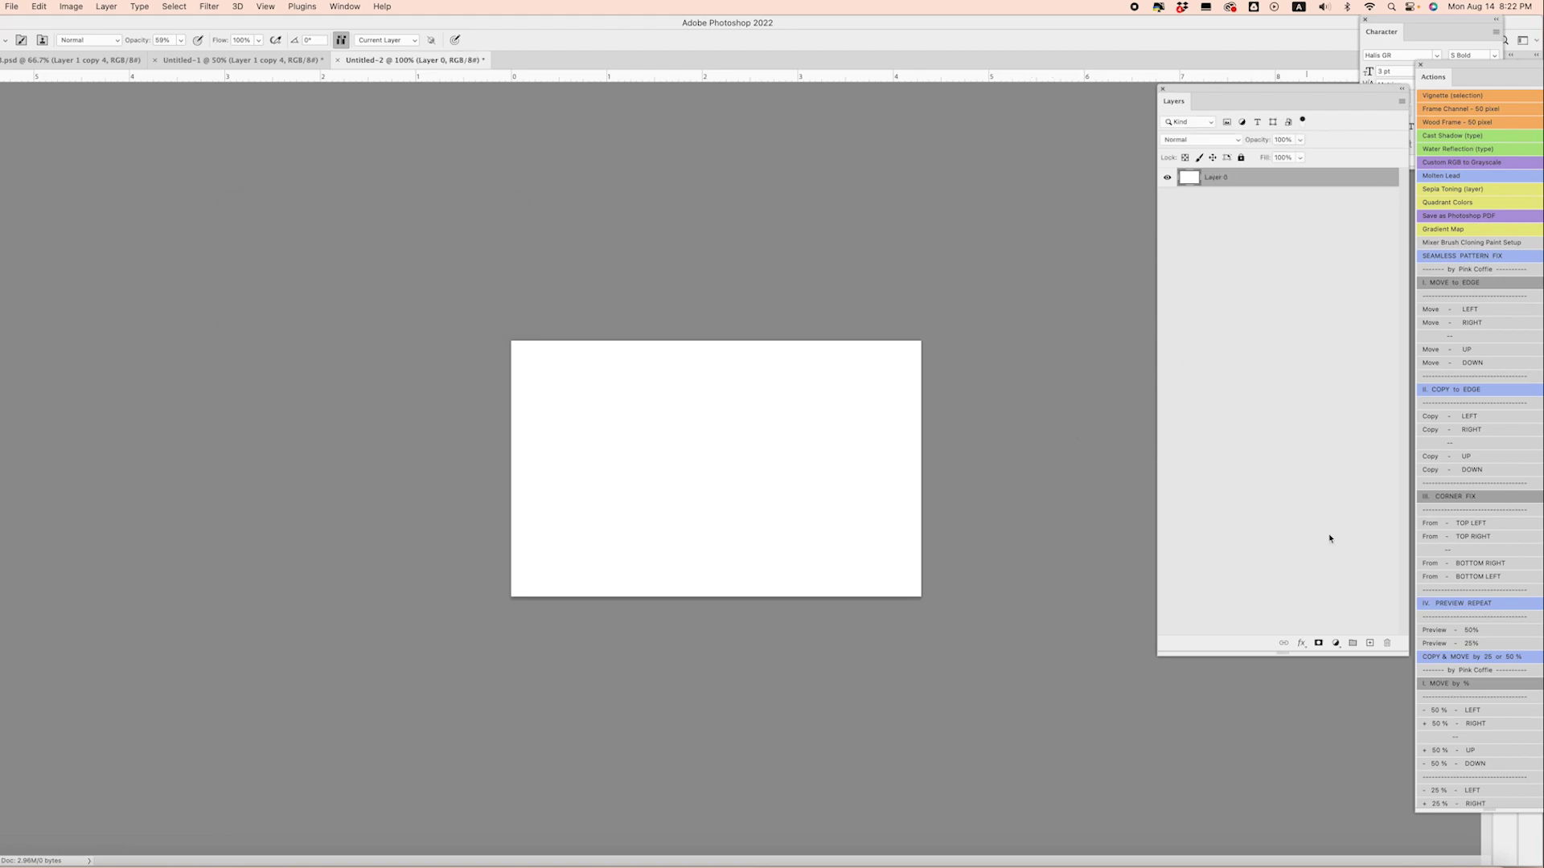
left_click(1304, 644)
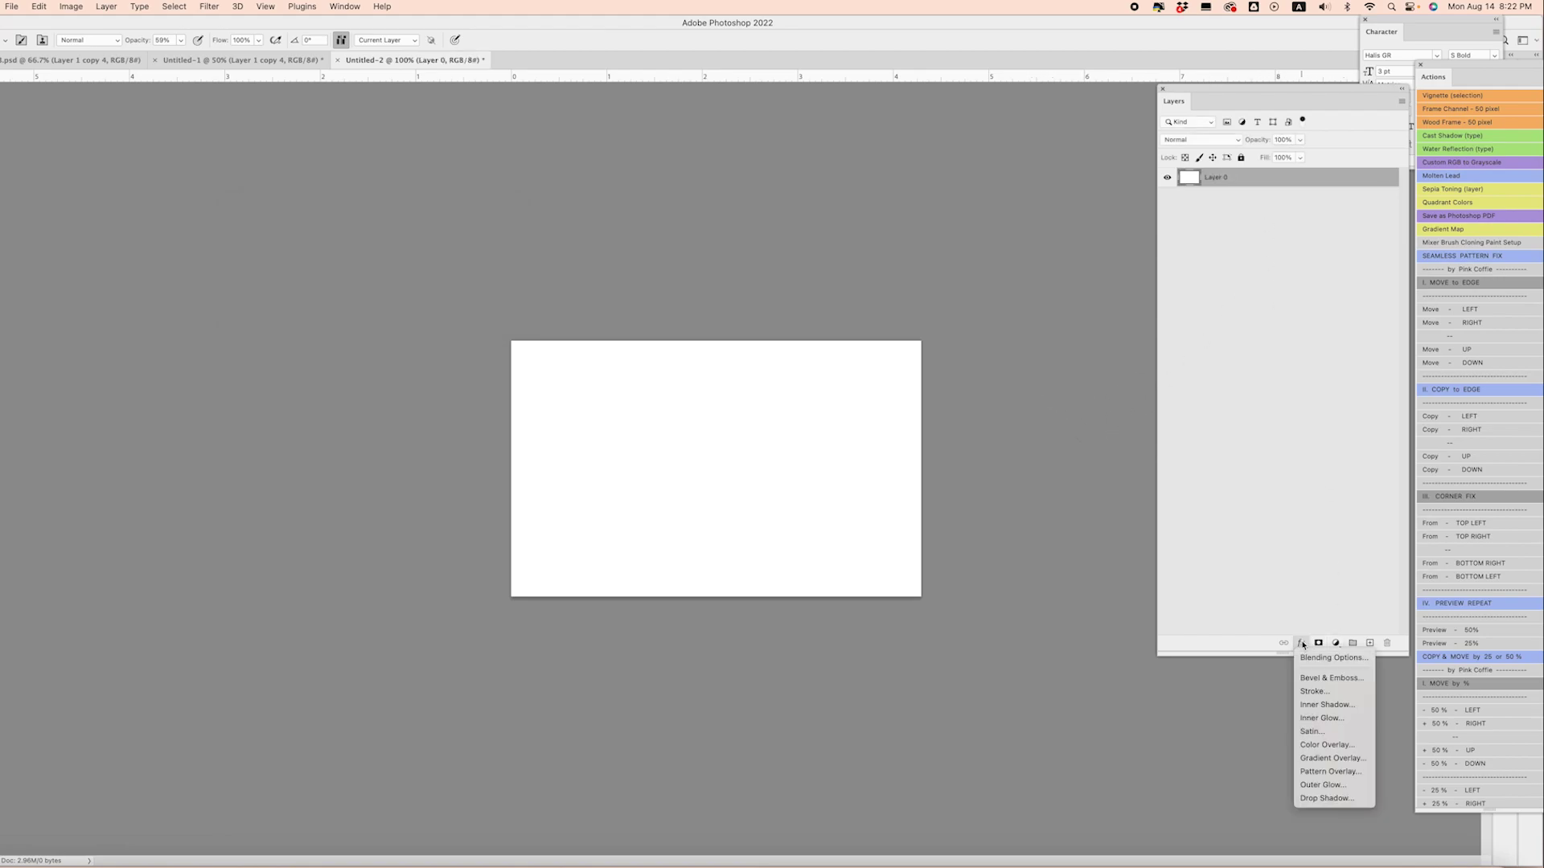
left_click(1332, 774)
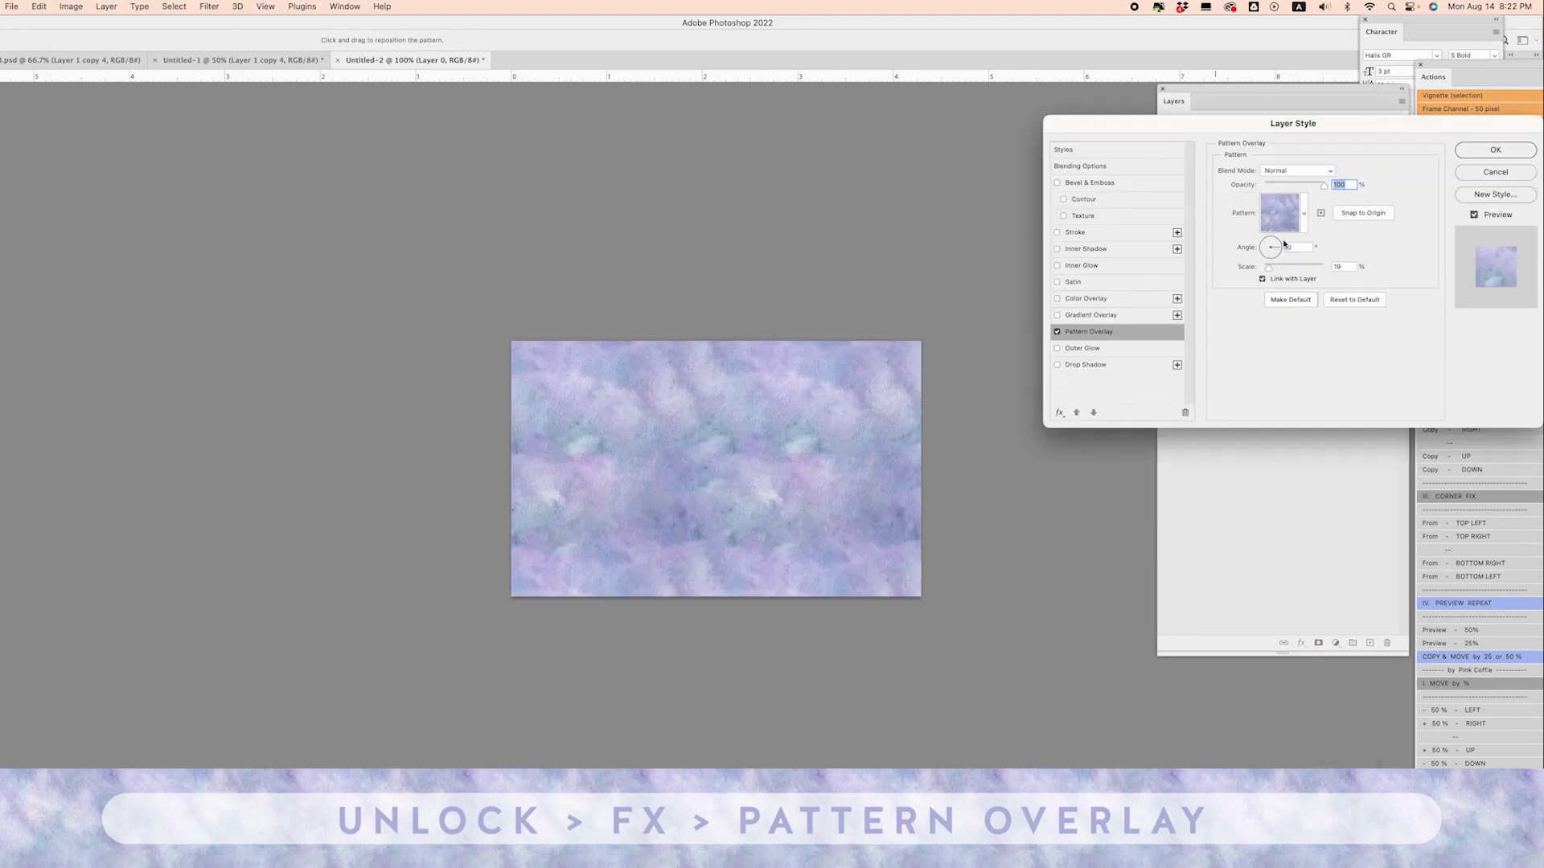
Step: Apply the Watercolor Texture pattern in the overlay, reposition it on the canvas, and accept
left_click(1304, 216)
left_click(1282, 379)
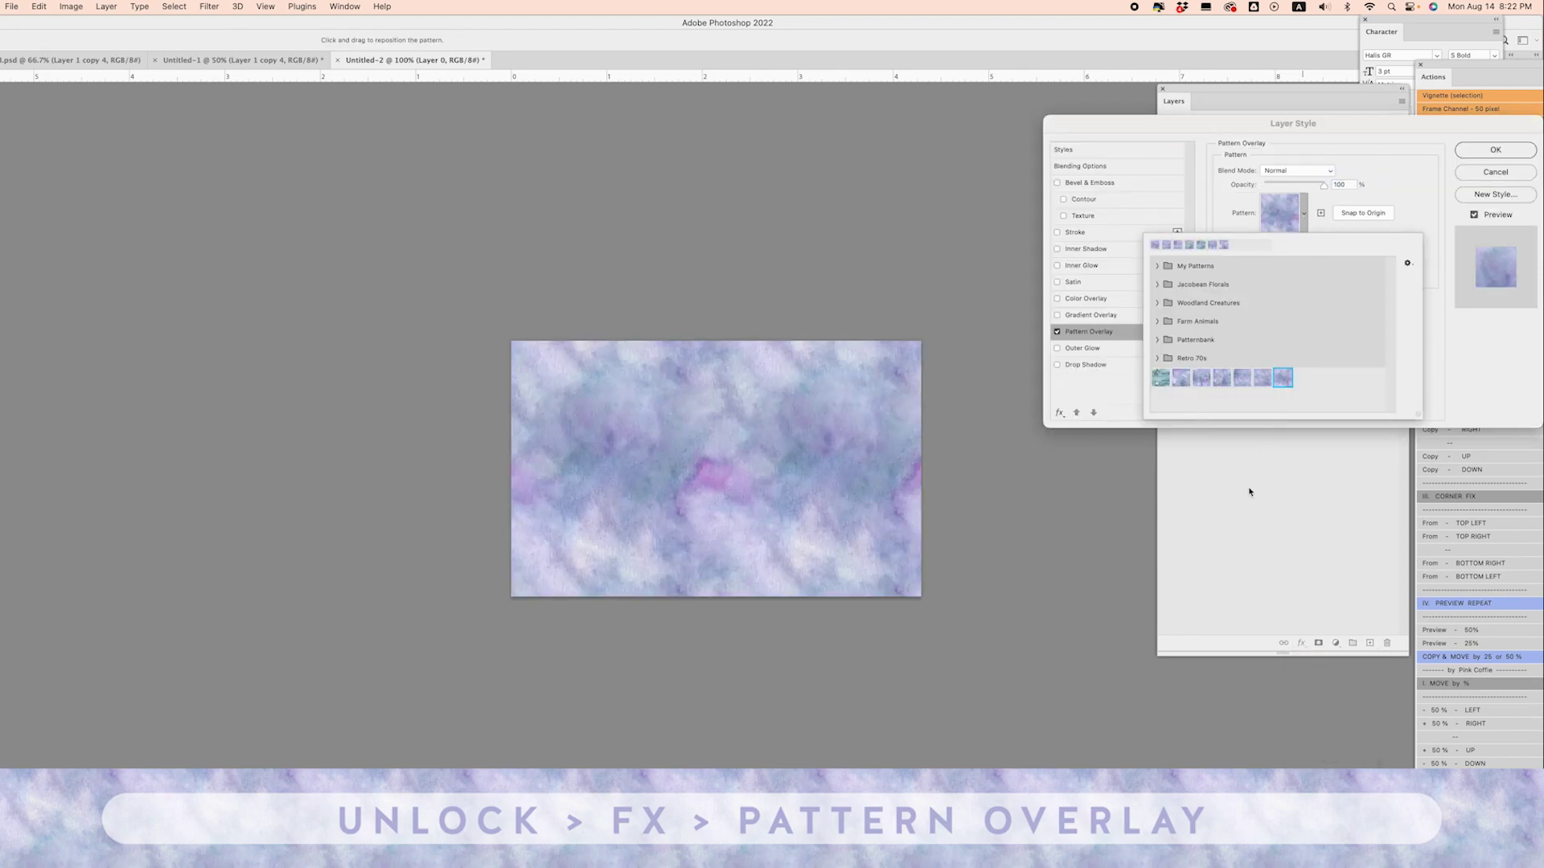
left_click(1406, 167)
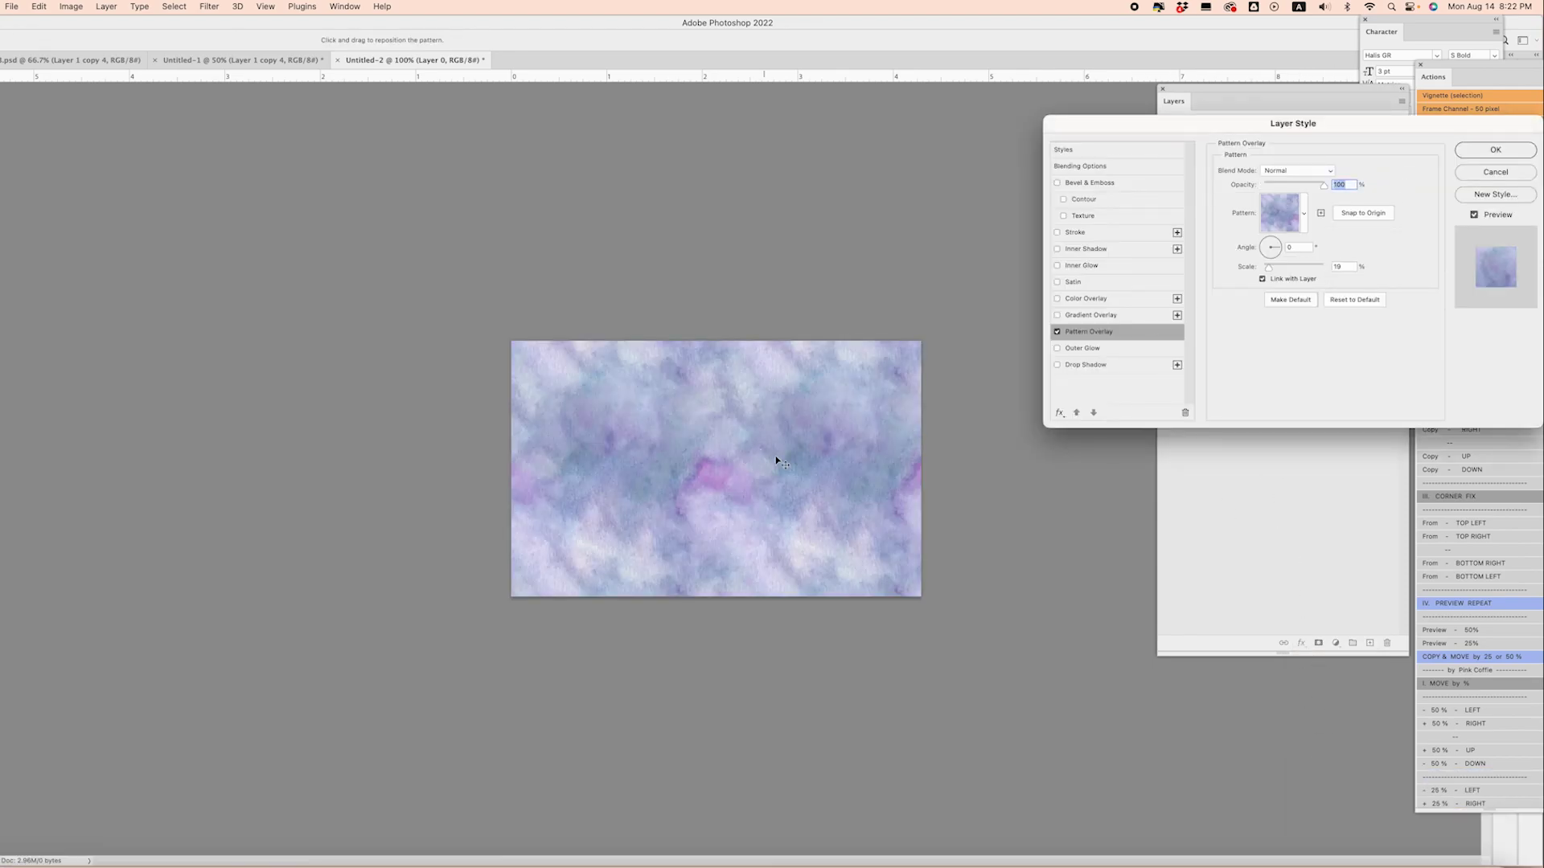
left_click_drag(785, 473, 880, 500)
left_click(1494, 149)
Step: Zoom to 200%, reopen Pattern Overlay, and shift the tiling to move the pink patches
key("super+plus")
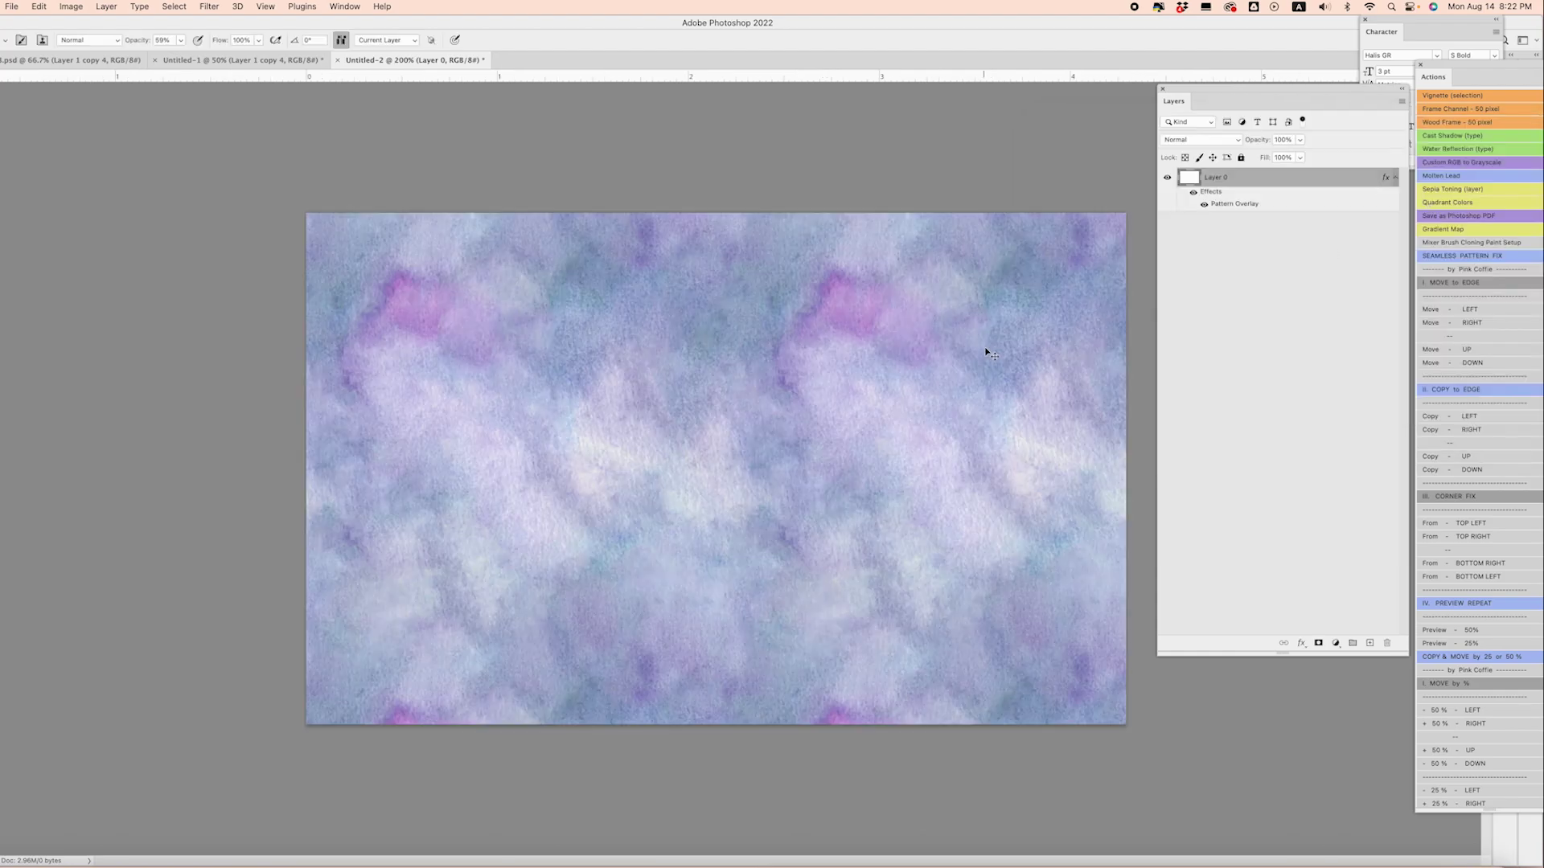
key("v")
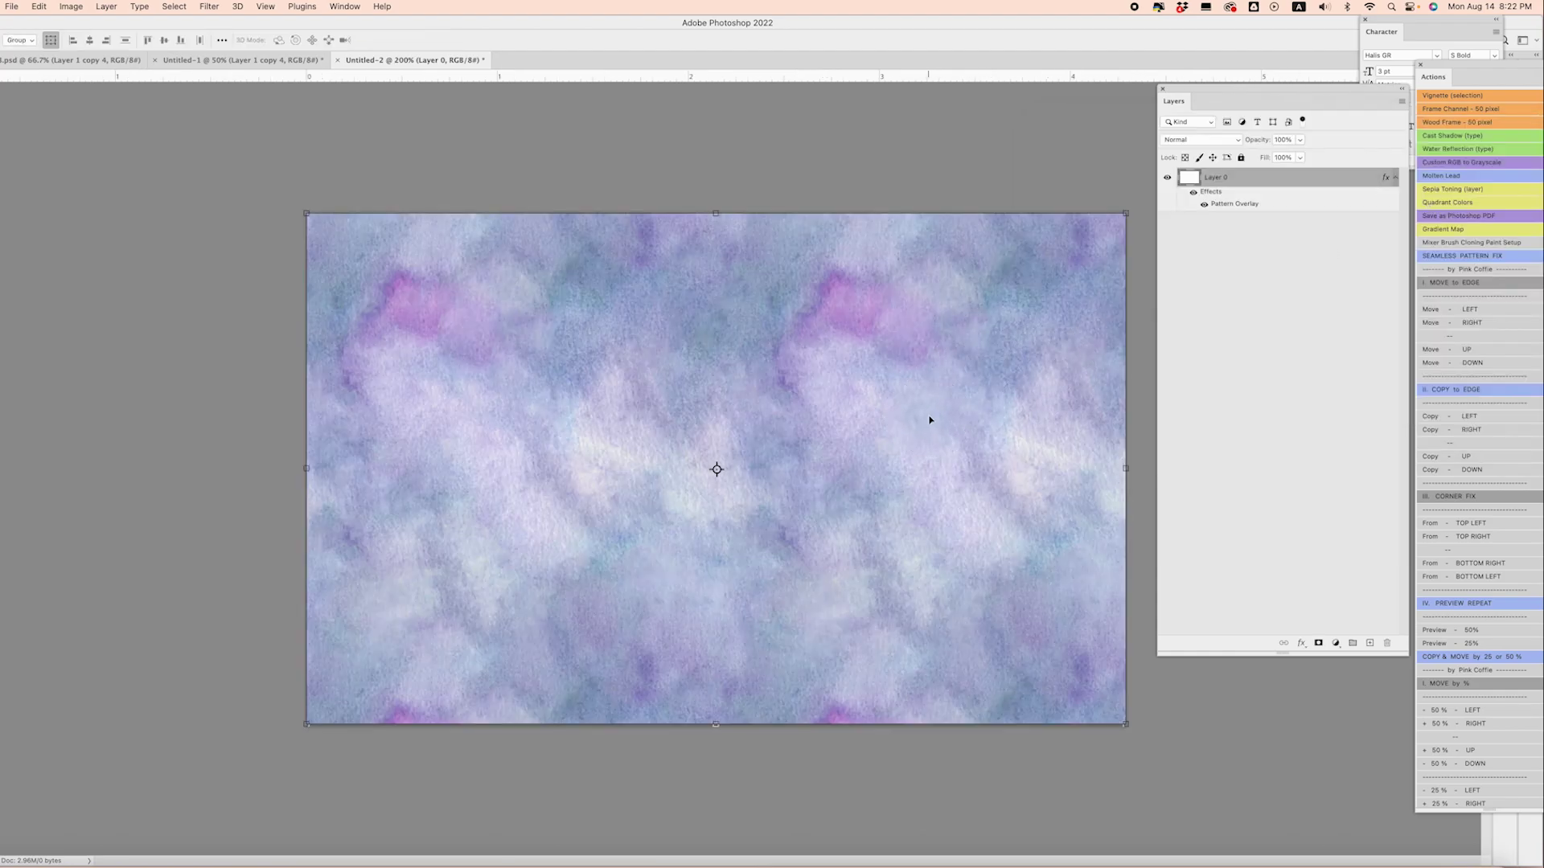
double_click(1236, 207)
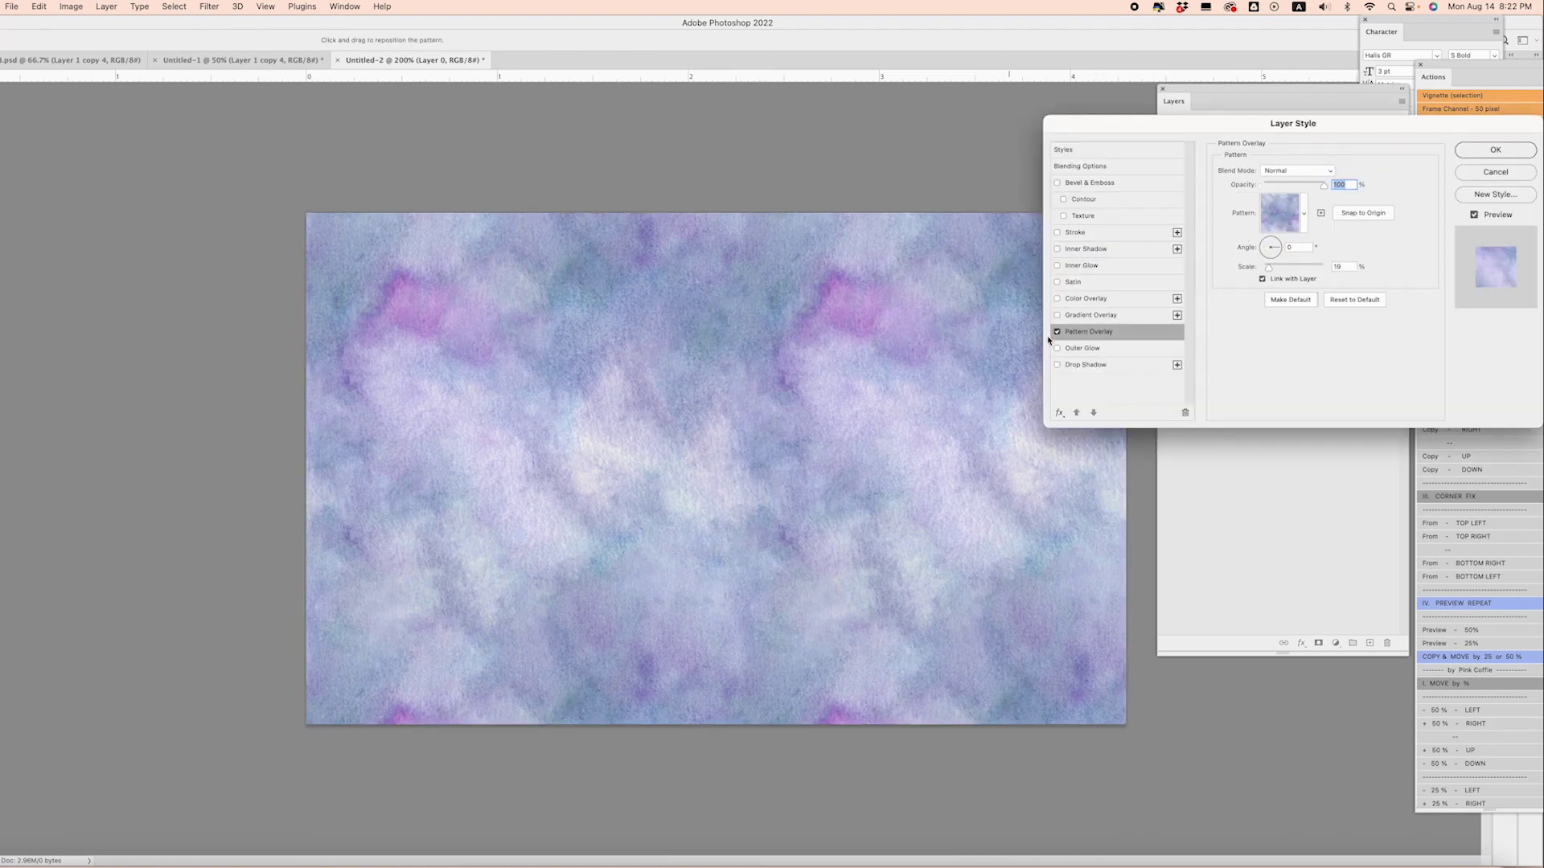
left_click_drag(925, 436, 631, 241)
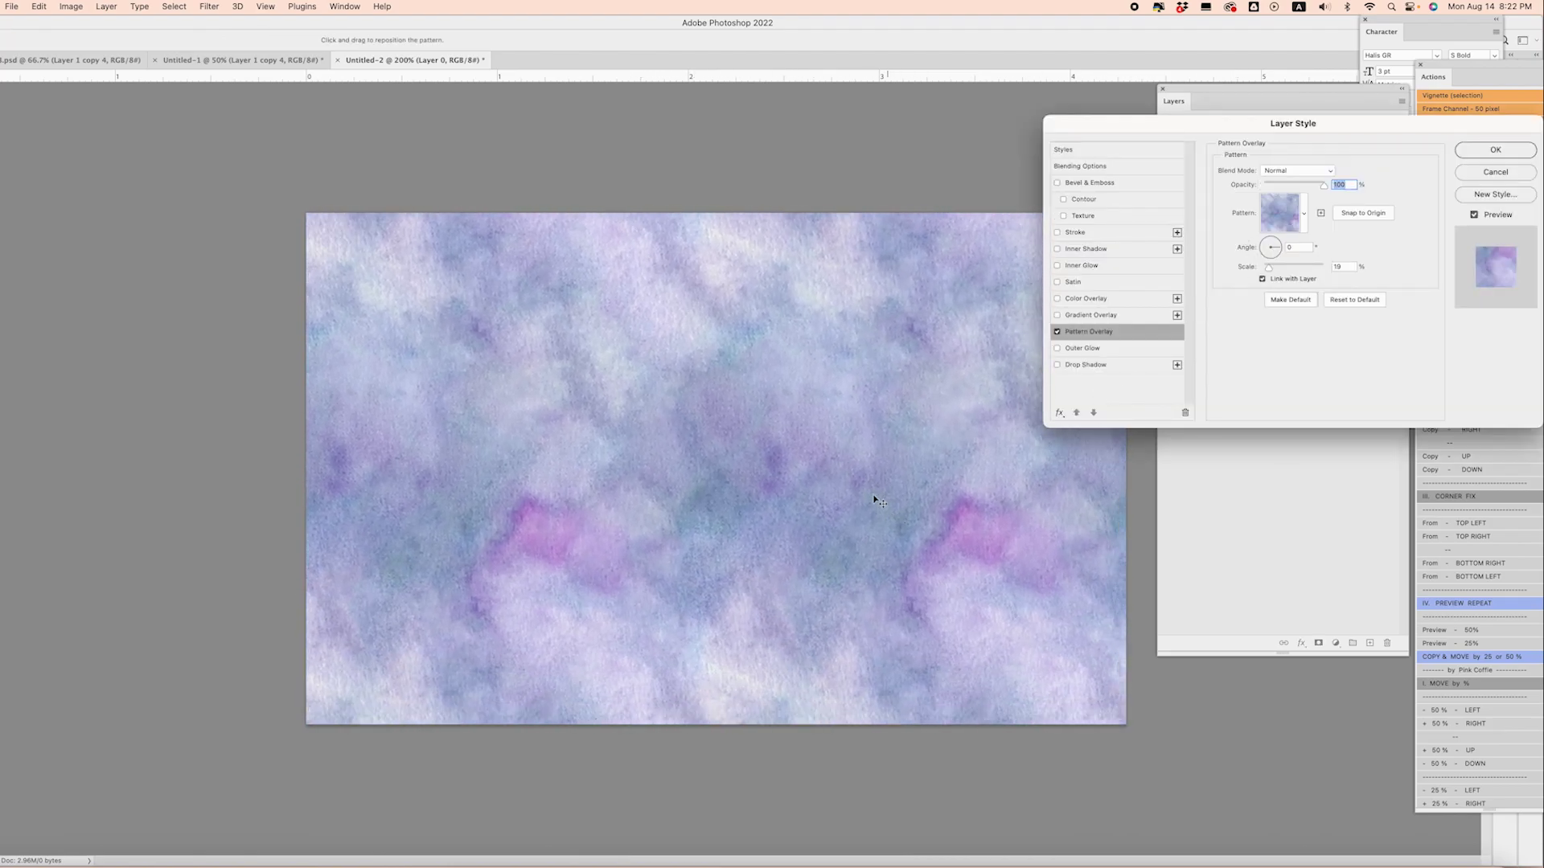
left_click_drag(871, 507, 743, 349)
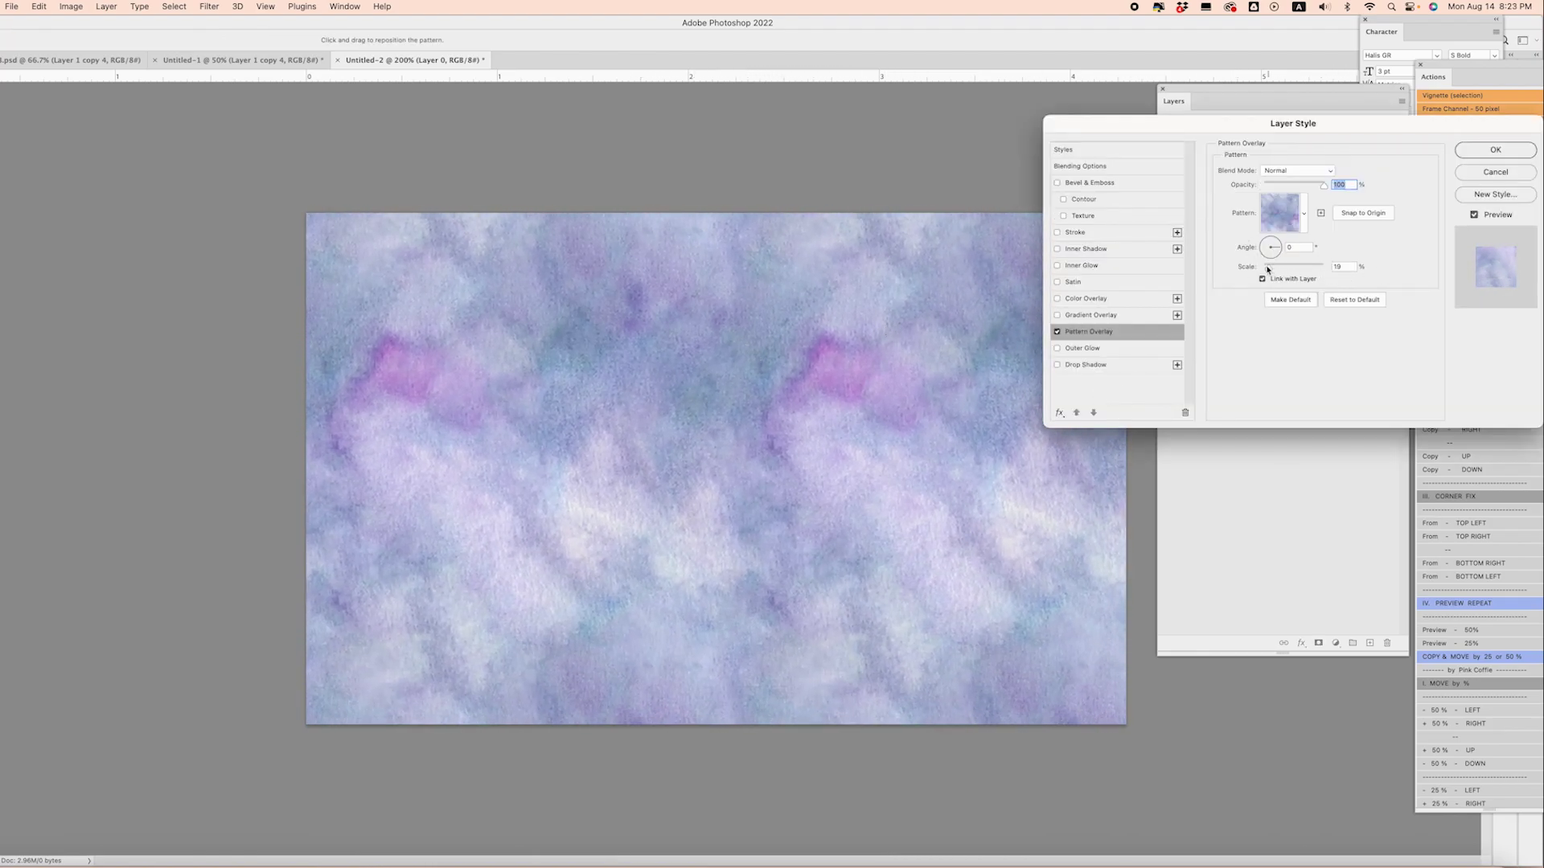
Step: Adjust the pattern scale to about 15% and move the pink patch toward the canvas centre
left_click_drag(1268, 270, 1263, 274)
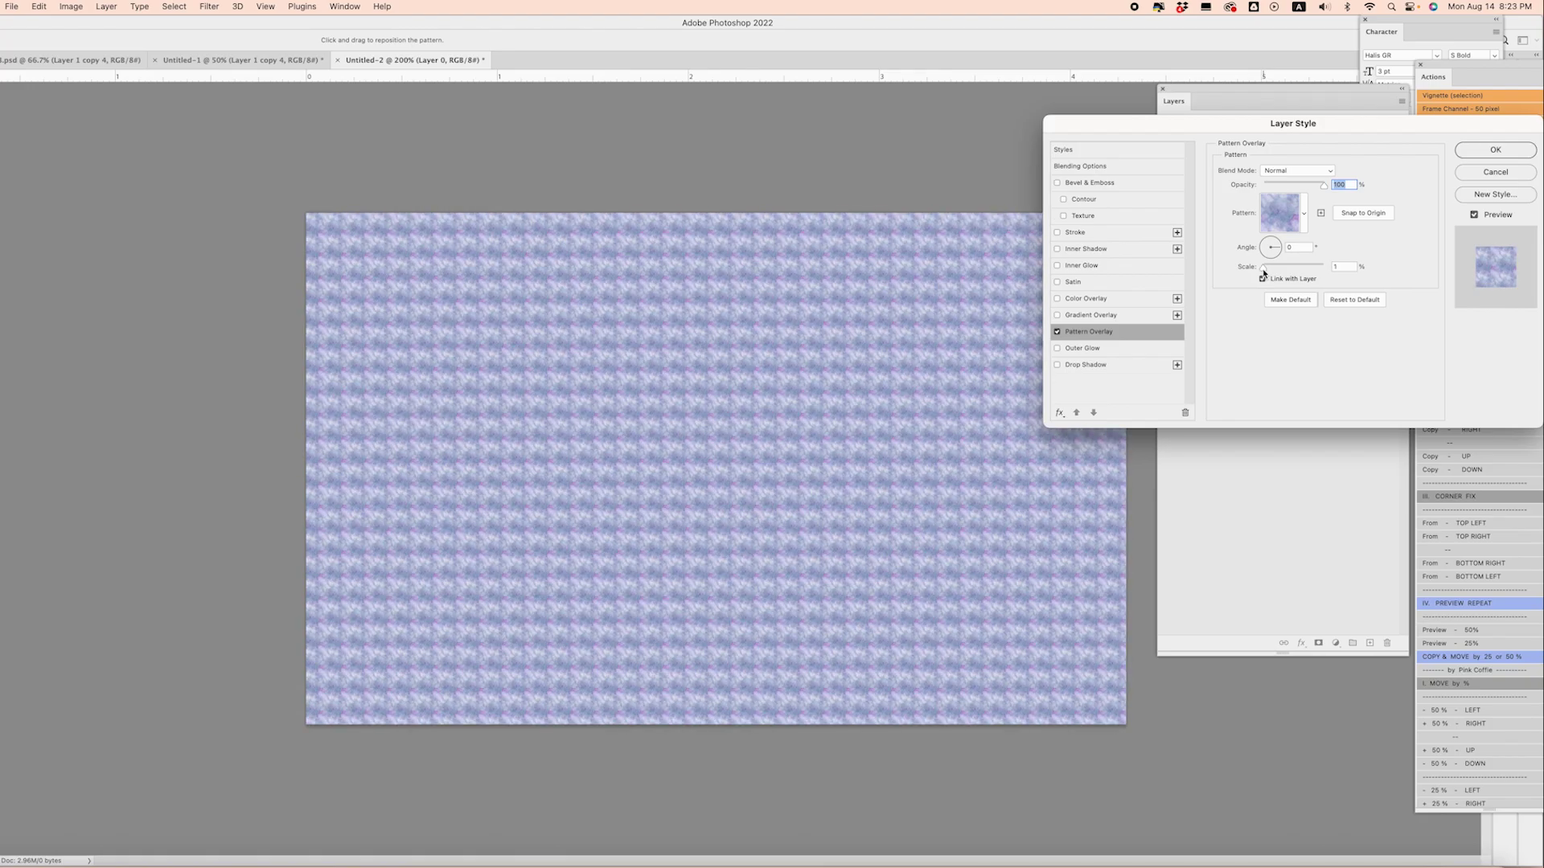
left_click_drag(1263, 274, 1269, 272)
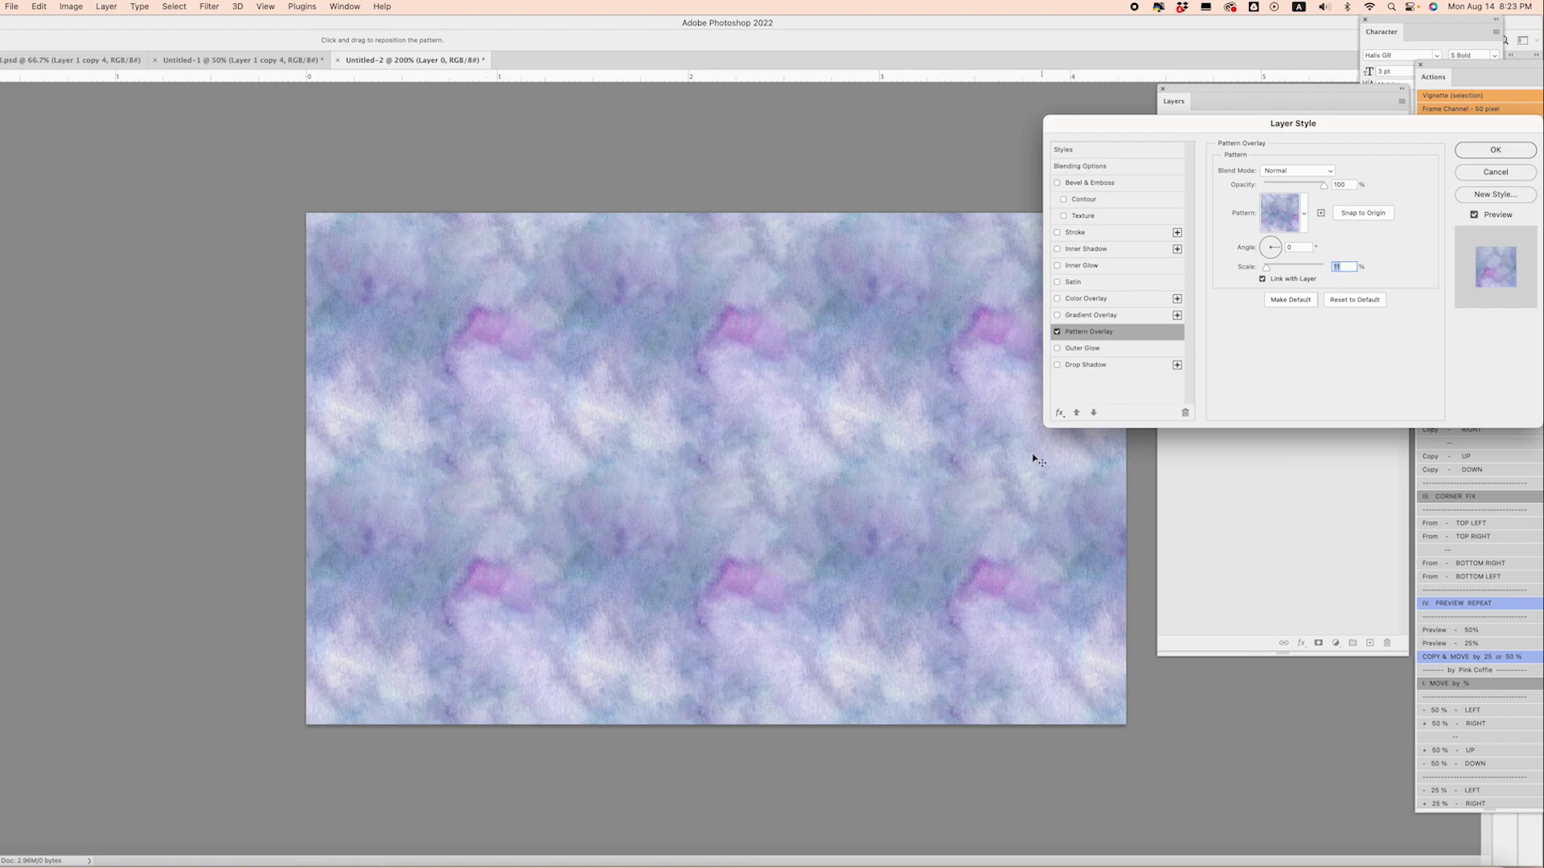
left_click_drag(1267, 271, 1272, 284)
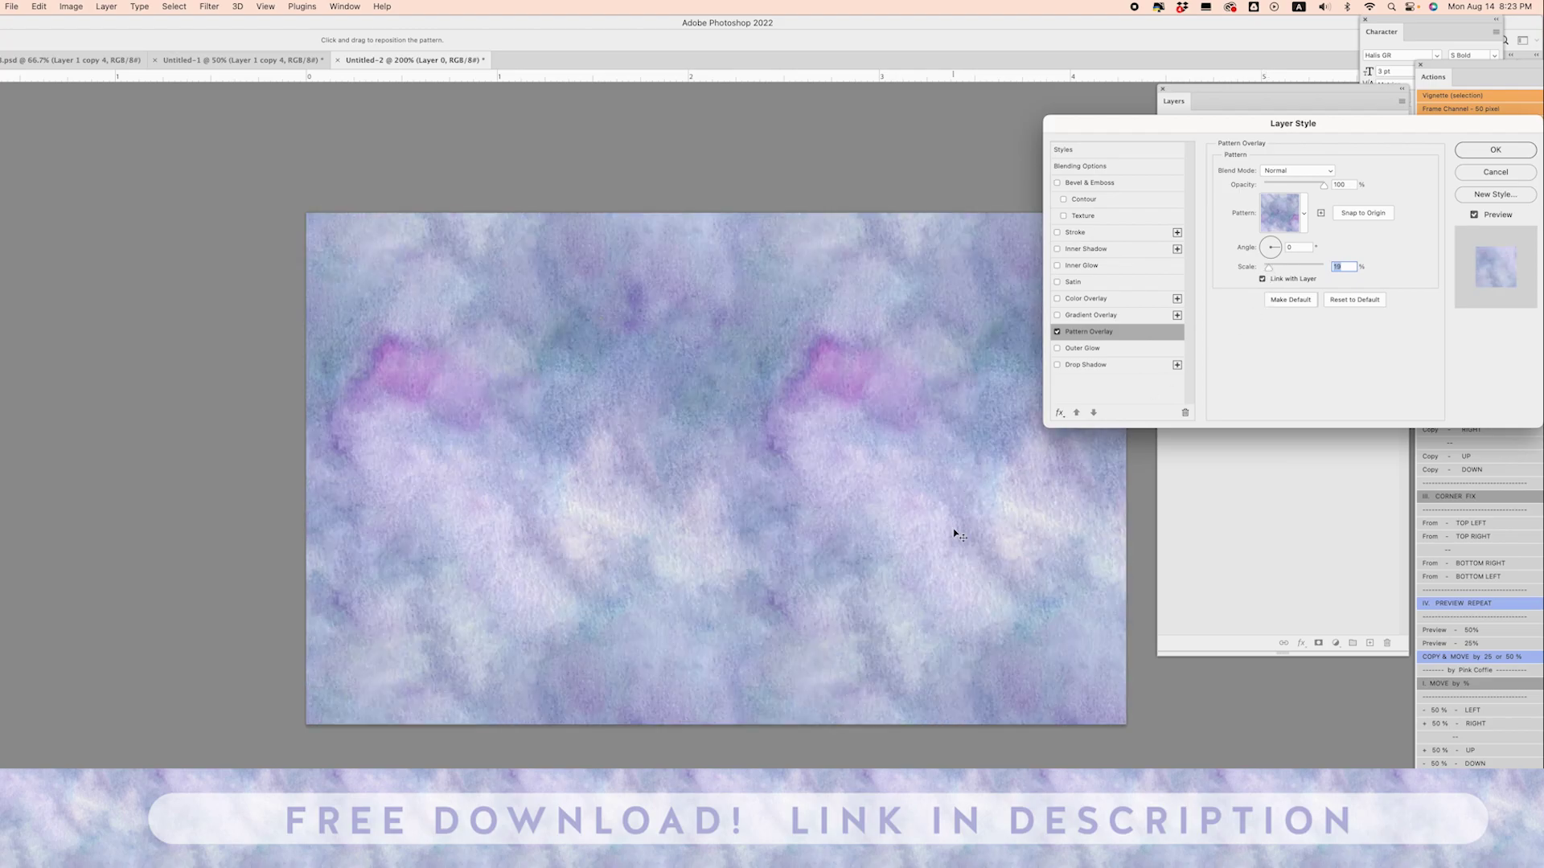
left_click_drag(956, 534, 752, 420)
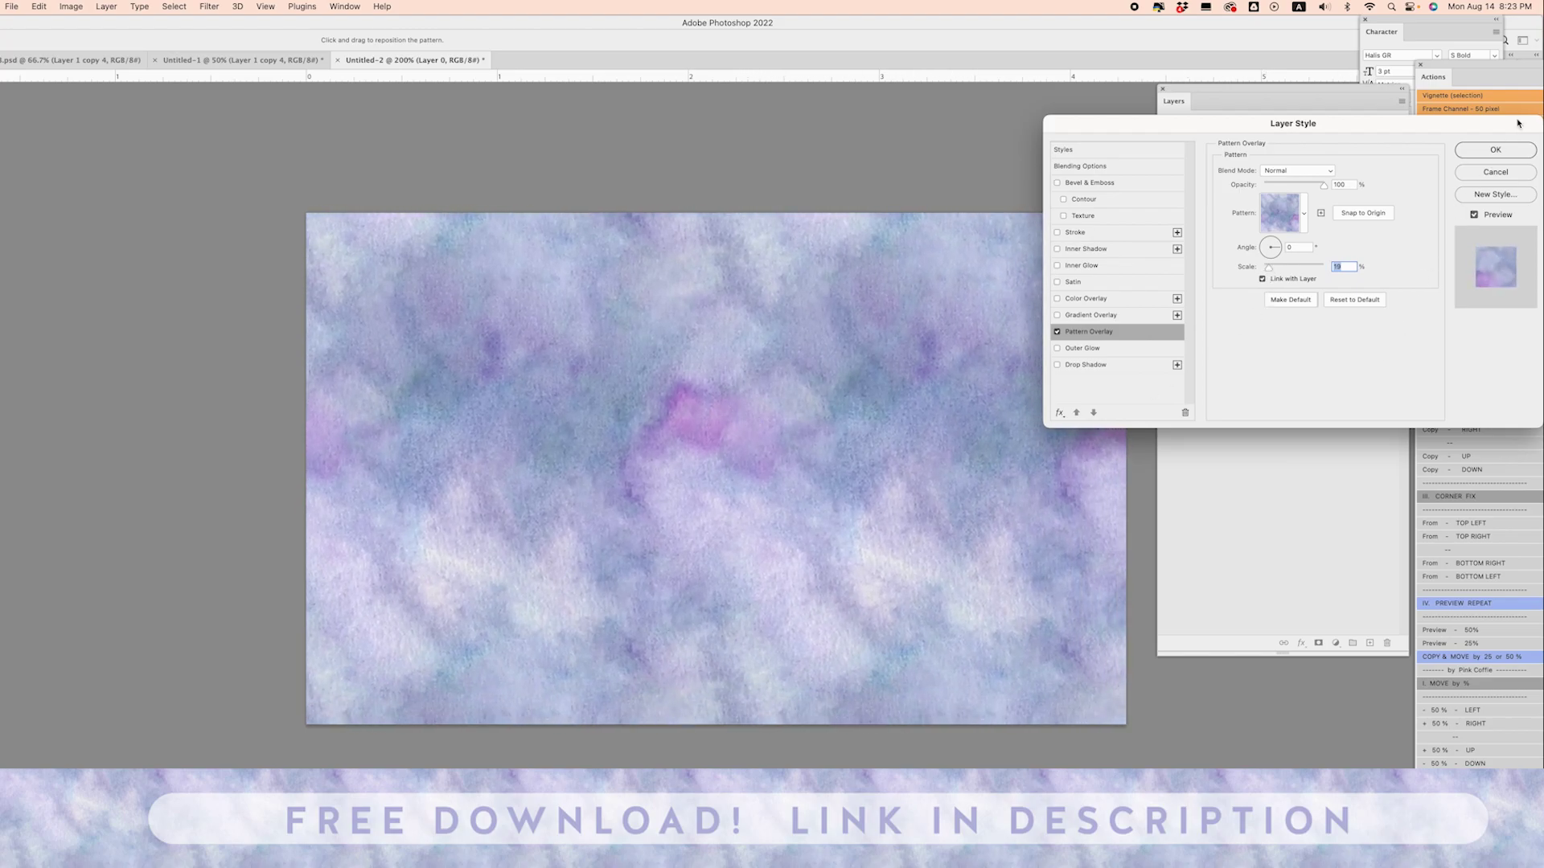